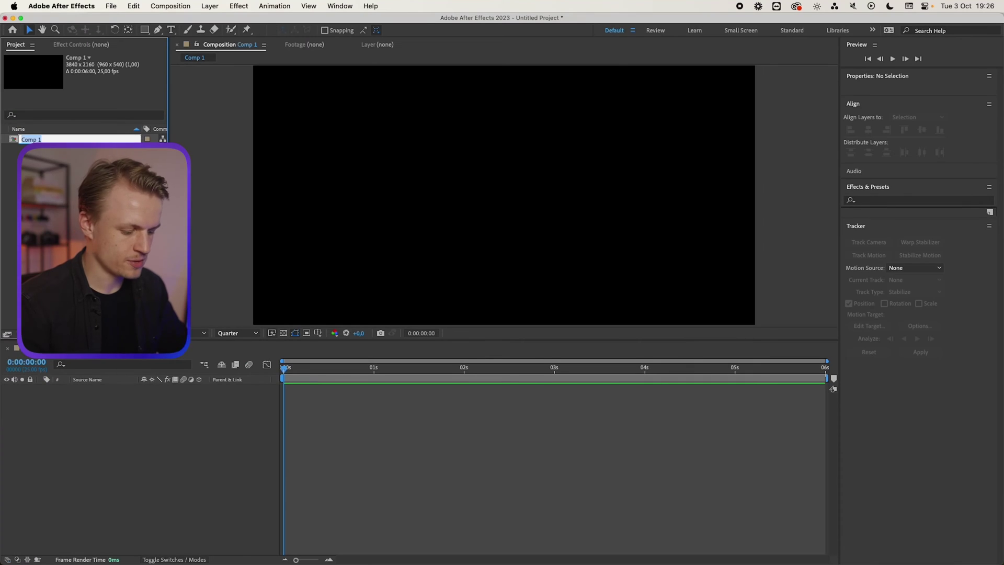
key(Return)
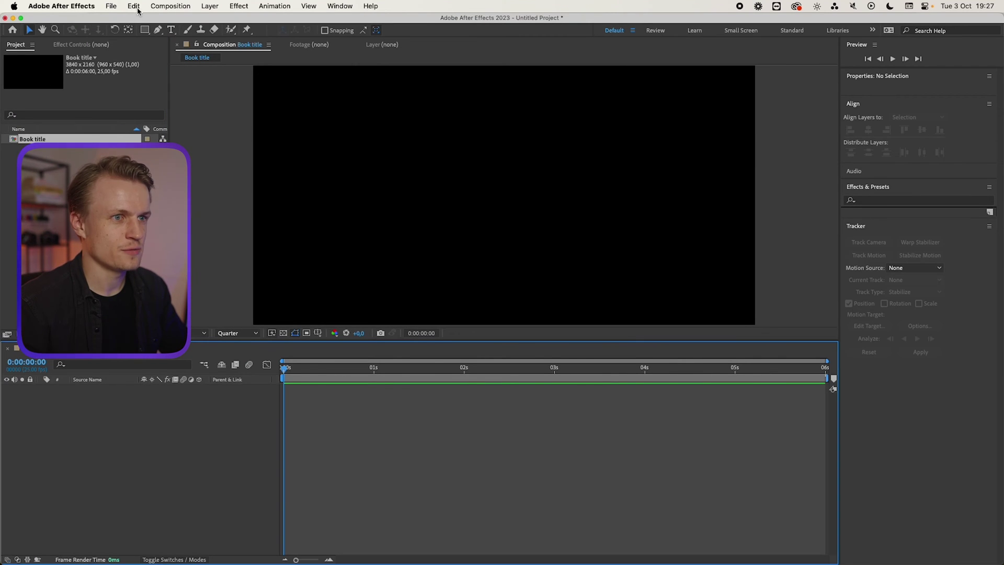
Rename the composition as Book title and import the atomic-habits cover JPG from the OCT folder.
key(super+i)
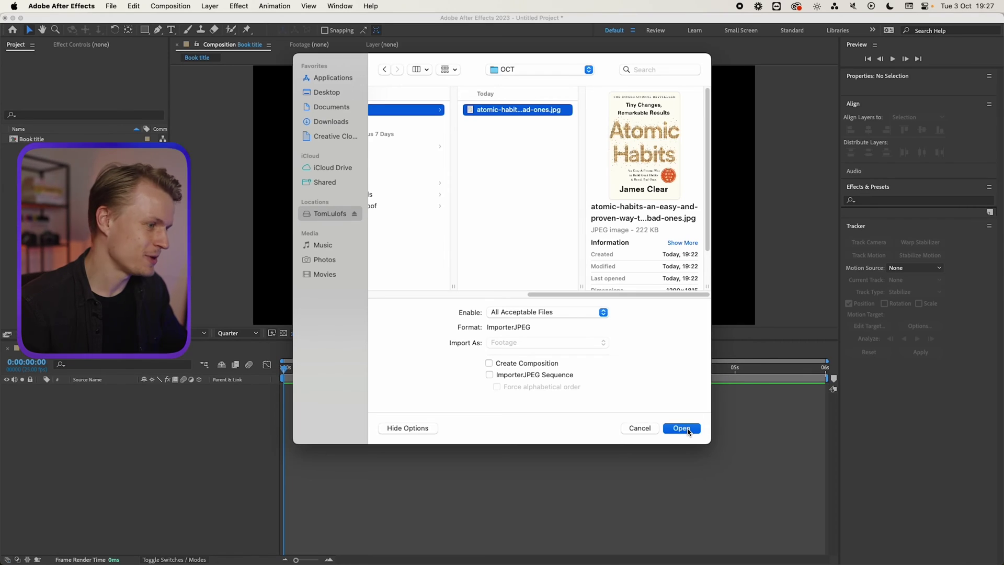
click(681, 428)
Add the cover image to the Book title composition and scale it to 81%.
drag(166, 423, 175, 457)
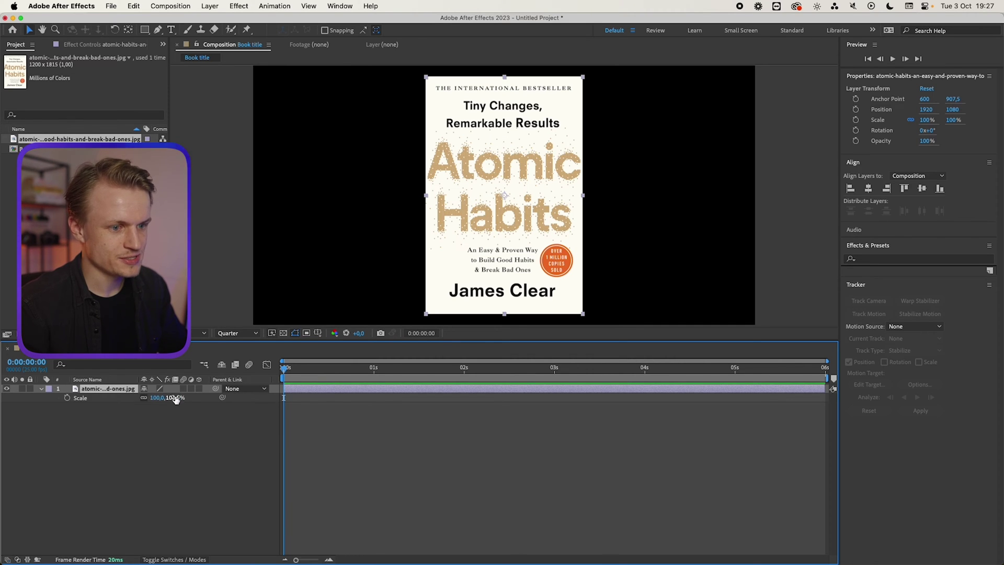
drag(176, 398, 120, 397)
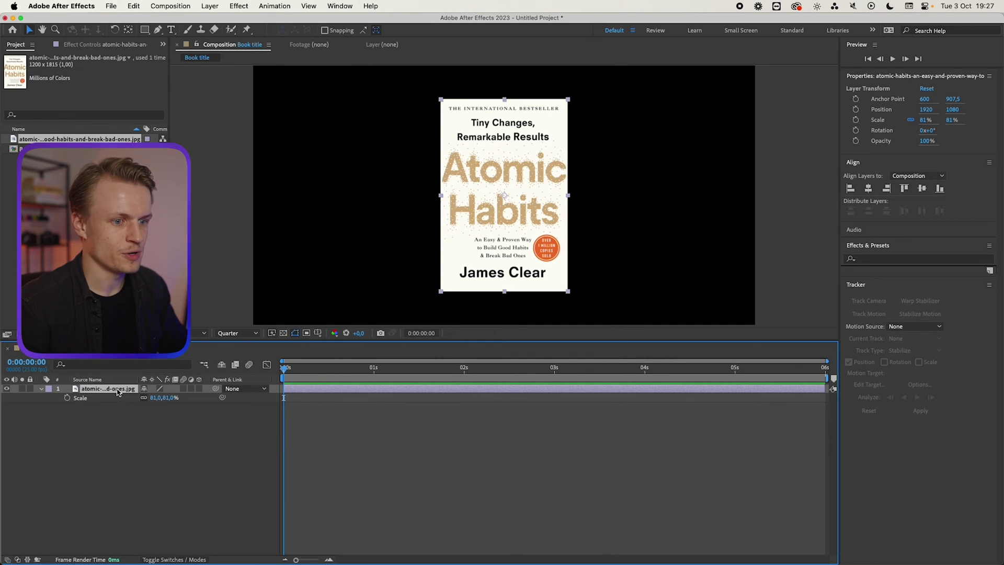
Pre-compose the cover image layer as Book front, moving all attributes into the new composition.
click(210, 6)
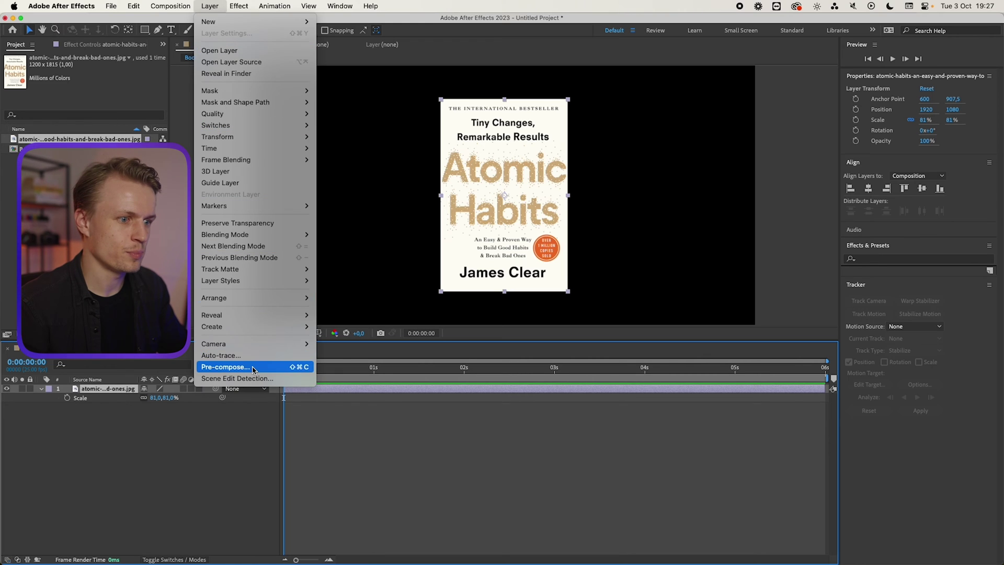
click(225, 367)
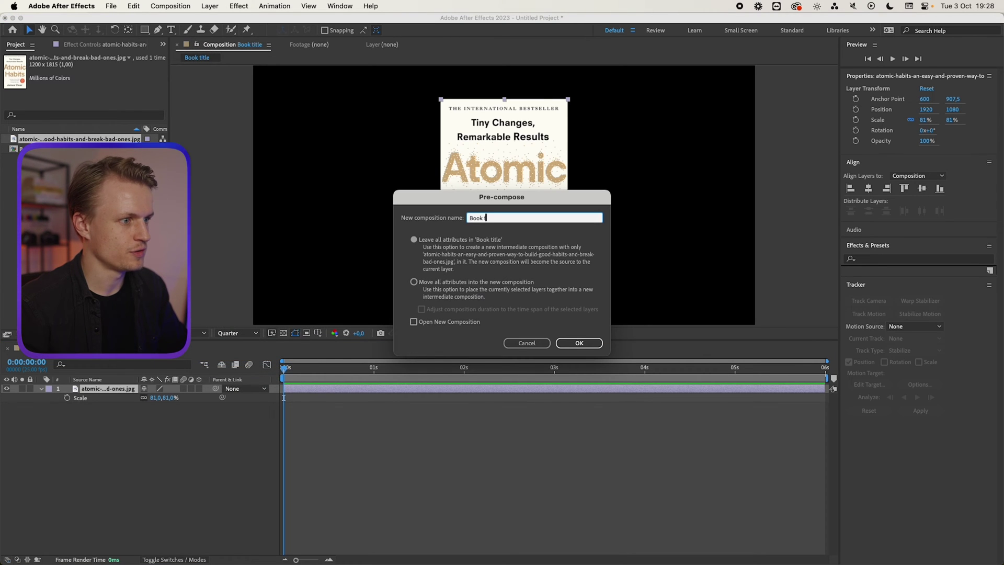
text(Book front)
click(413, 282)
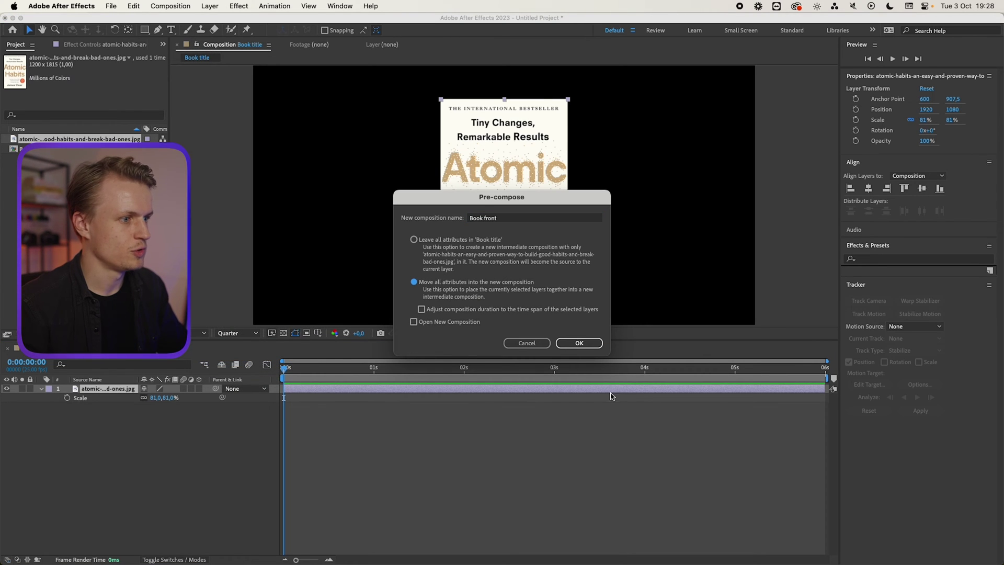
click(578, 343)
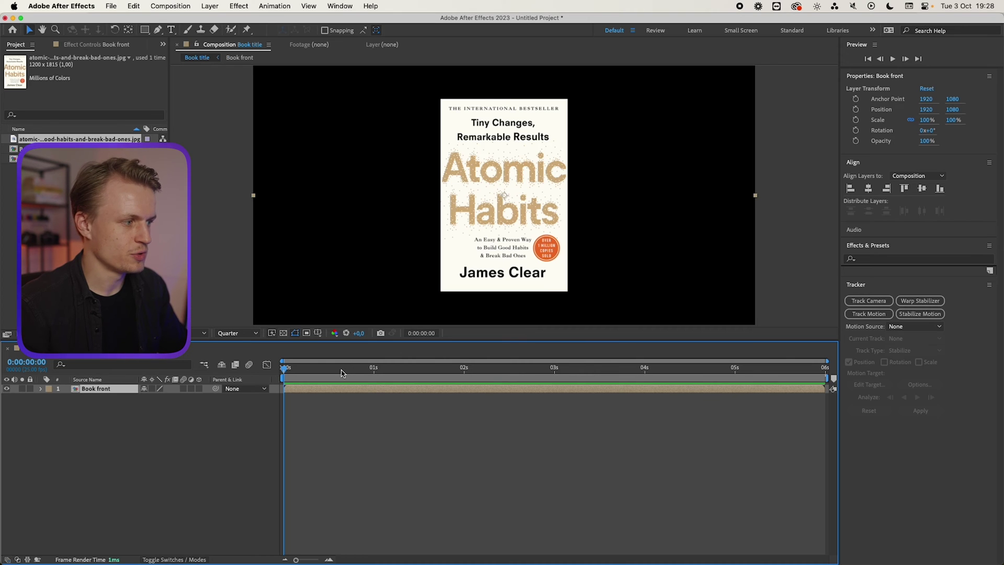
Look at the image layer inside the Book front composition and return to Book title.
double_click(93, 389)
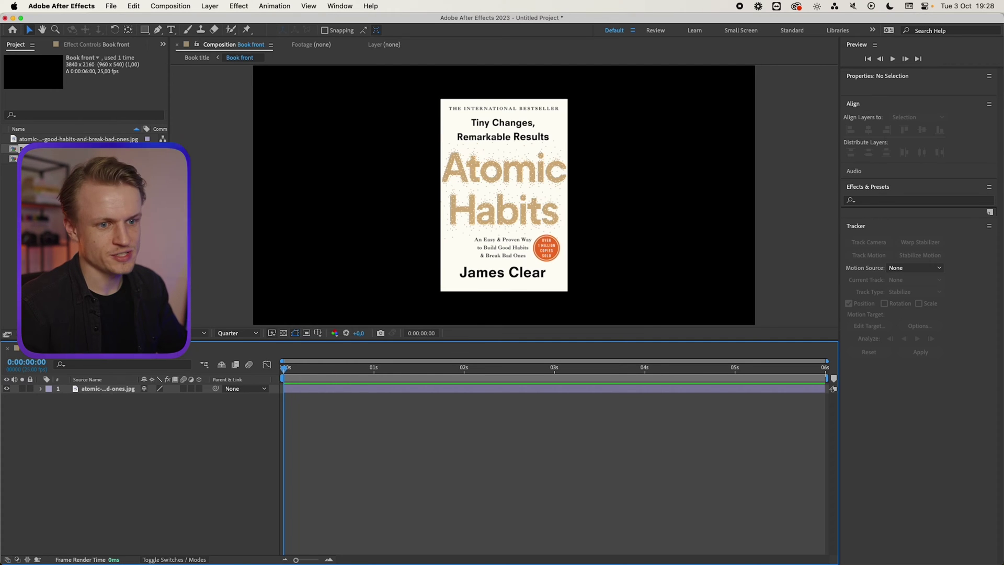
click(197, 58)
click(239, 58)
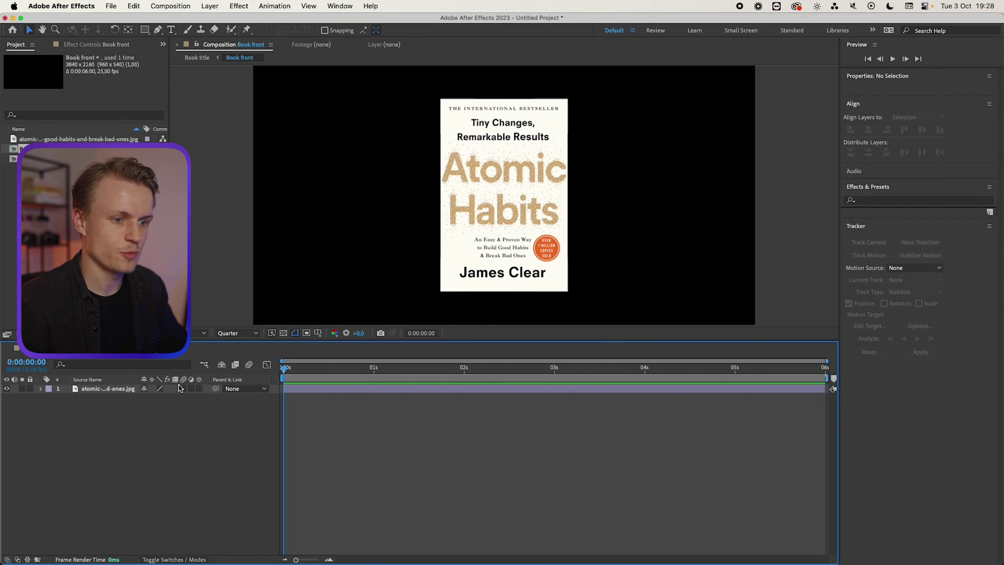
click(124, 388)
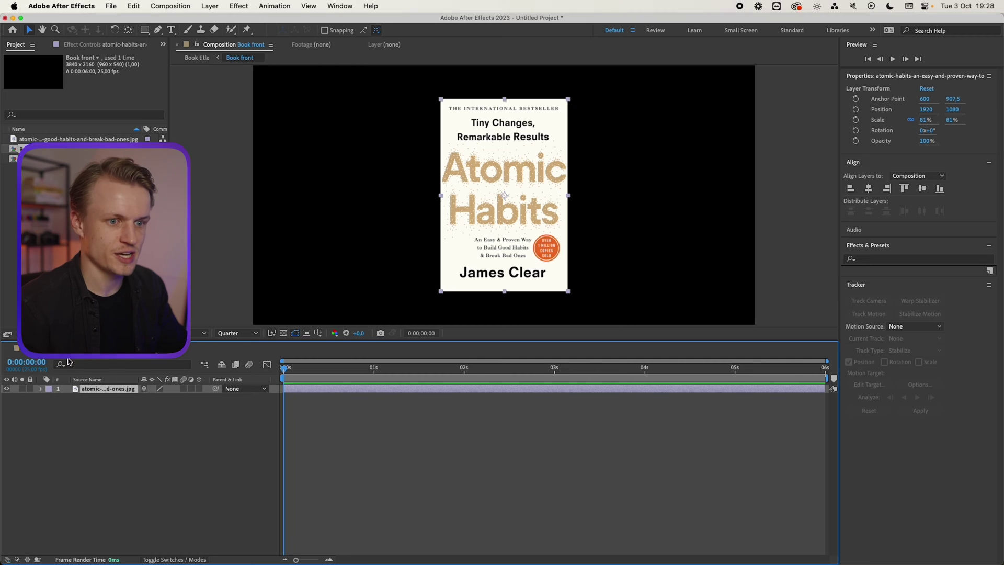
click(42, 348)
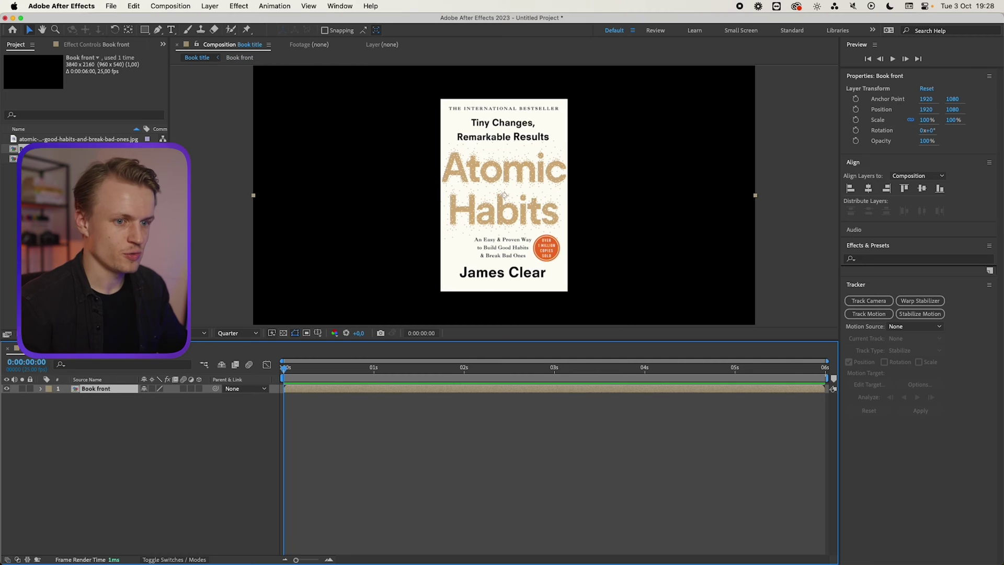
Make the Book front layer 3D and draw a rectangle about 973 by 112 px along the cover's bottom edge.
click(199, 389)
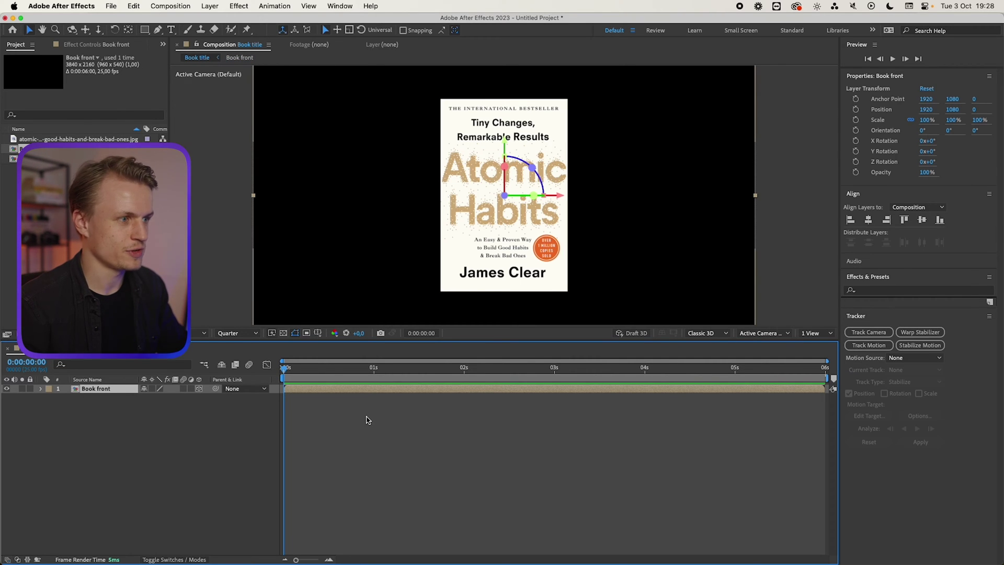
click(146, 30)
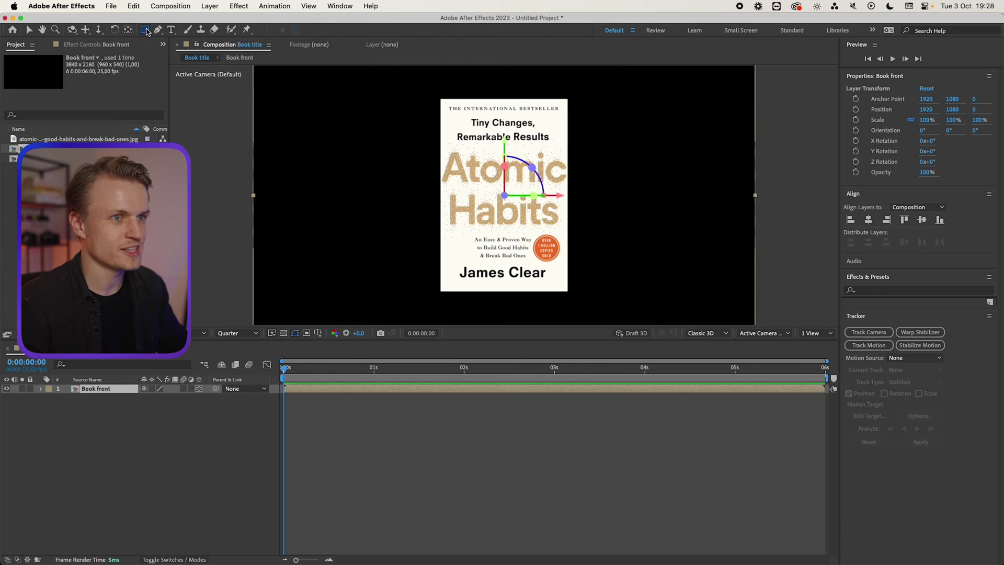
click(383, 450)
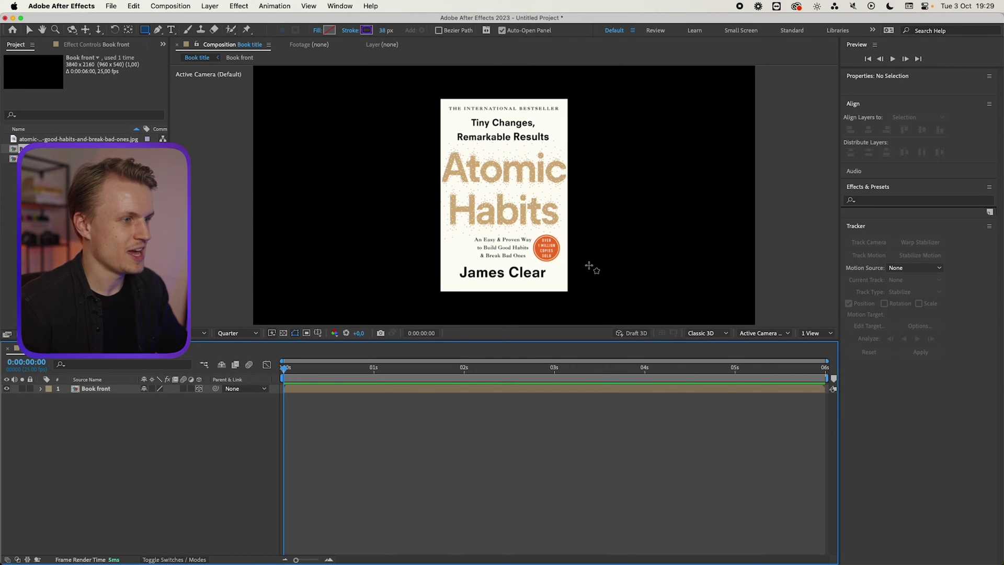
mouse_move(439, 292)
mouse_down()
mouse_move(533, 263)
mouse_move(570, 266)
mouse_move(568, 276)
mouse_up()
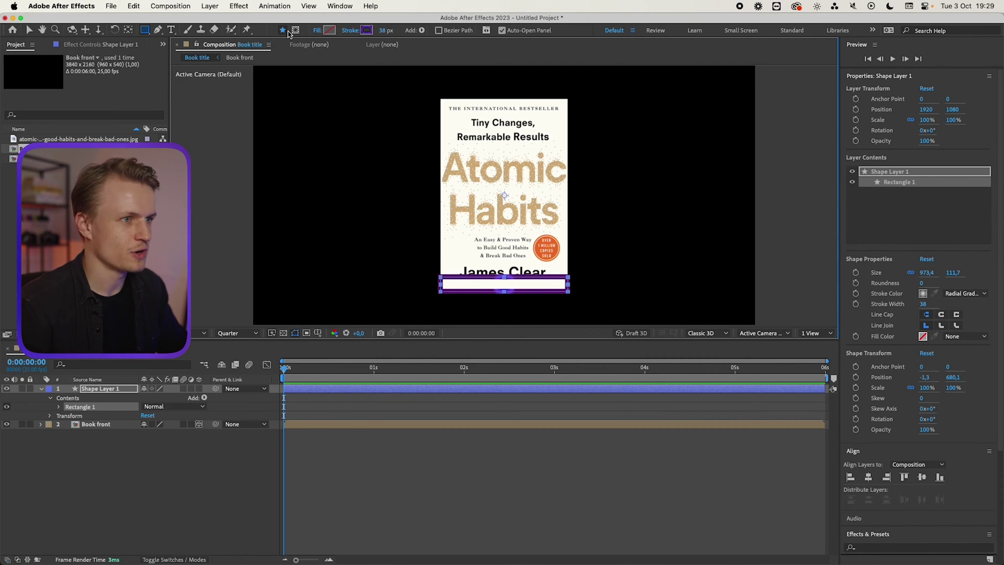
Remove the rectangle's stroke and give it a solid light grey fill.
alt+click(366, 29)
click(332, 31)
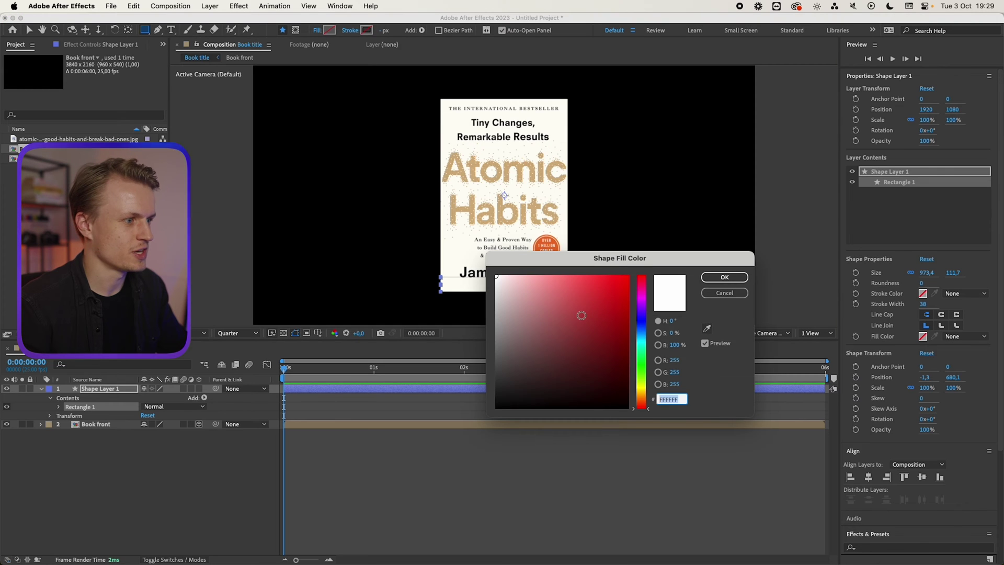
mouse_move(563, 298)
mouse_down()
mouse_move(496, 303)
mouse_move(475, 121)
mouse_up()
click(735, 281)
Turn the rectangle's shape layer into a 3D layer and reveal its rotation properties.
scroll(606, 291, up, 2)
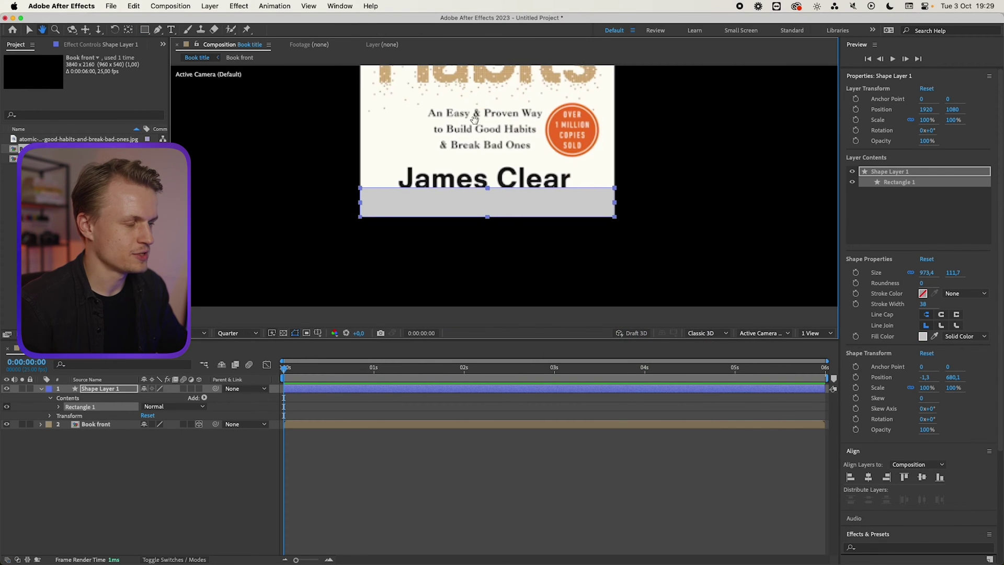
scroll(481, 157, up, 1)
drag(489, 191, 507, 219)
click(199, 389)
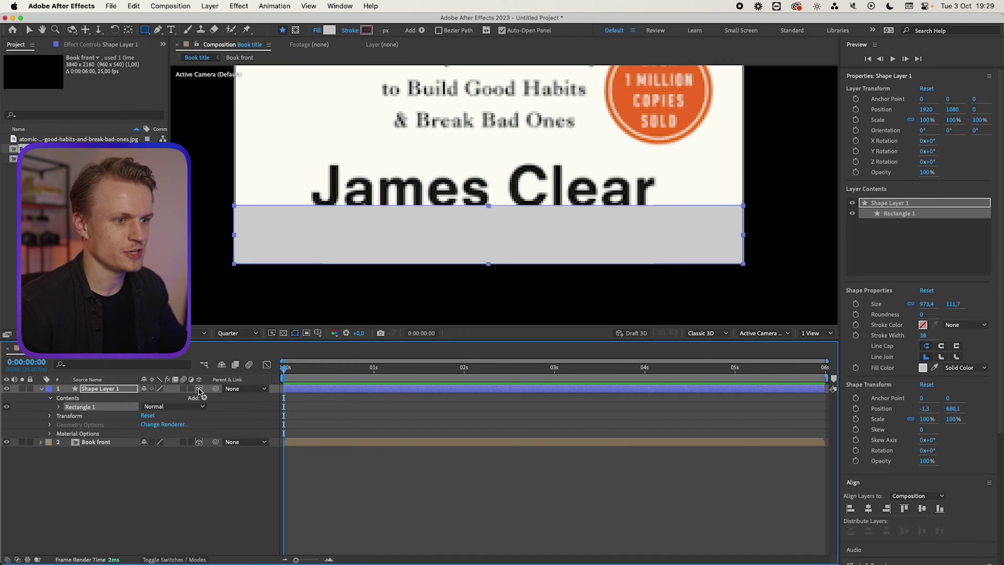
key(r)
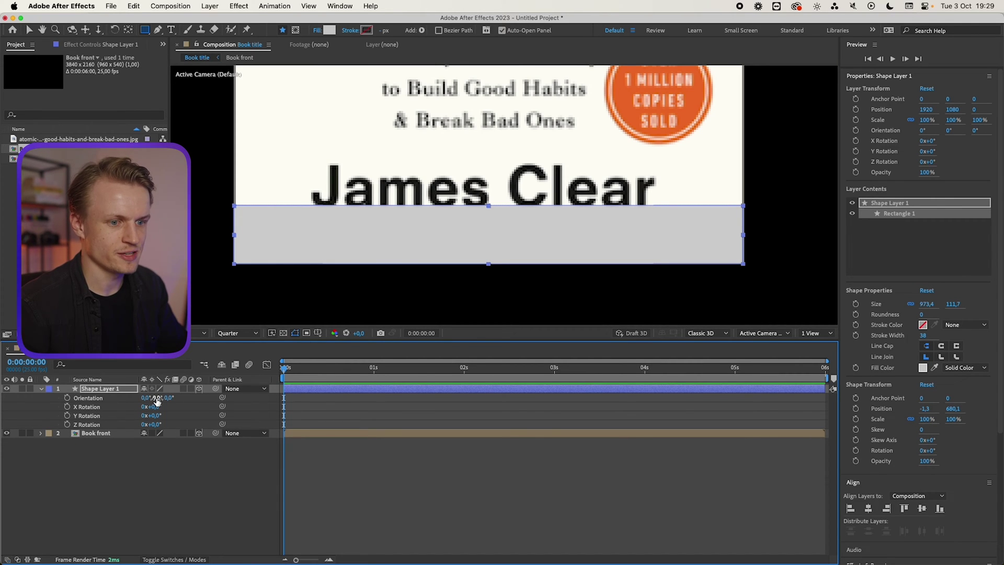
Try rotating the shape layer around its Z axis and undo the rotation.
scroll(396, 324, down, 1)
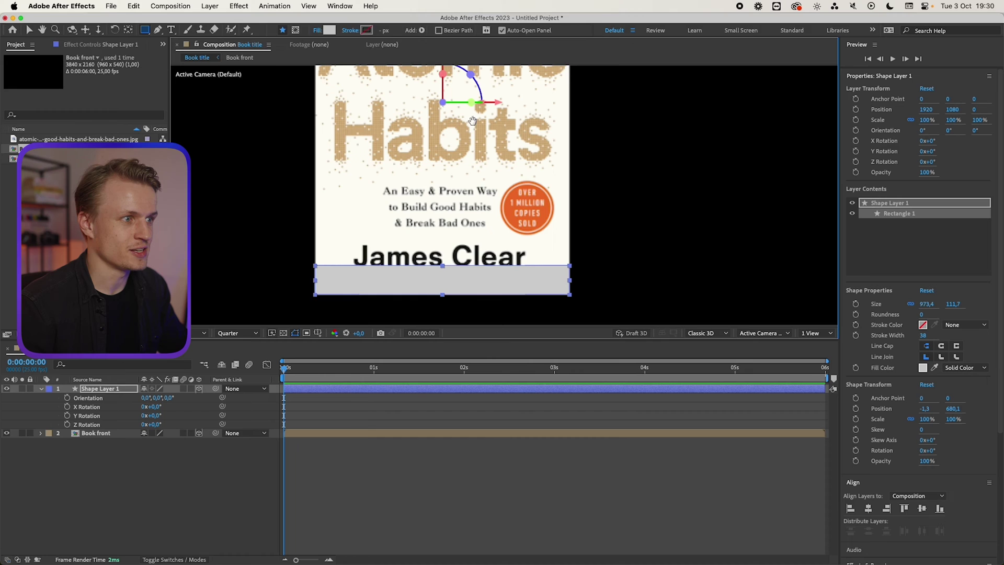
drag(472, 121, 440, 131)
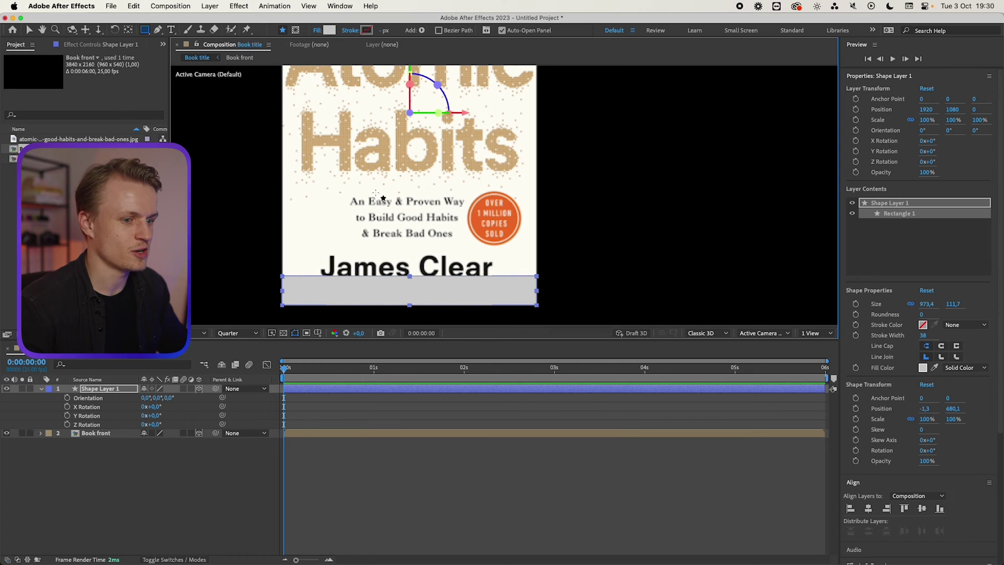
drag(150, 424, 178, 419)
key(super+z)
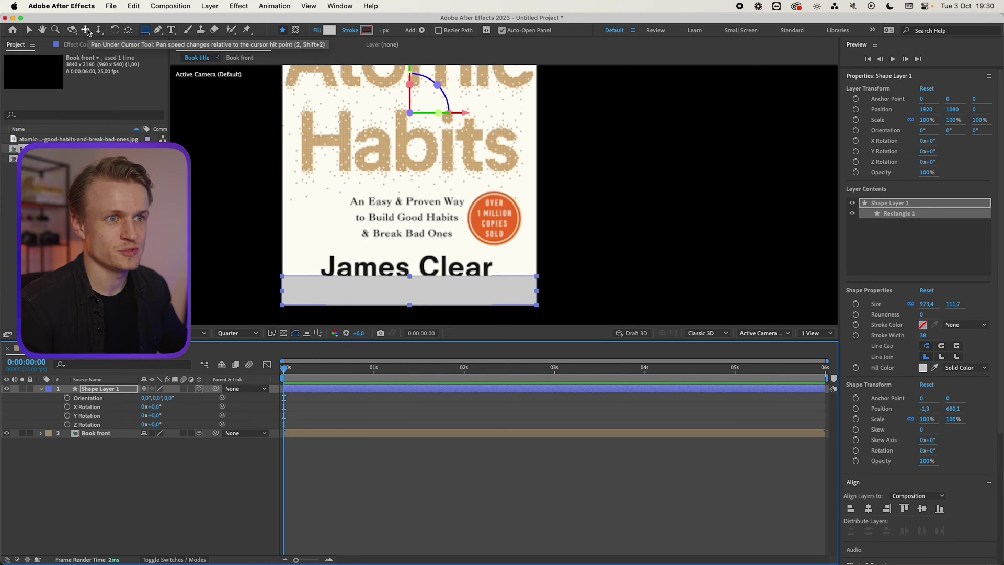
Move the shape layer's anchor point to the middle of the rectangle's bottom edge, with Book front hidden.
click(128, 31)
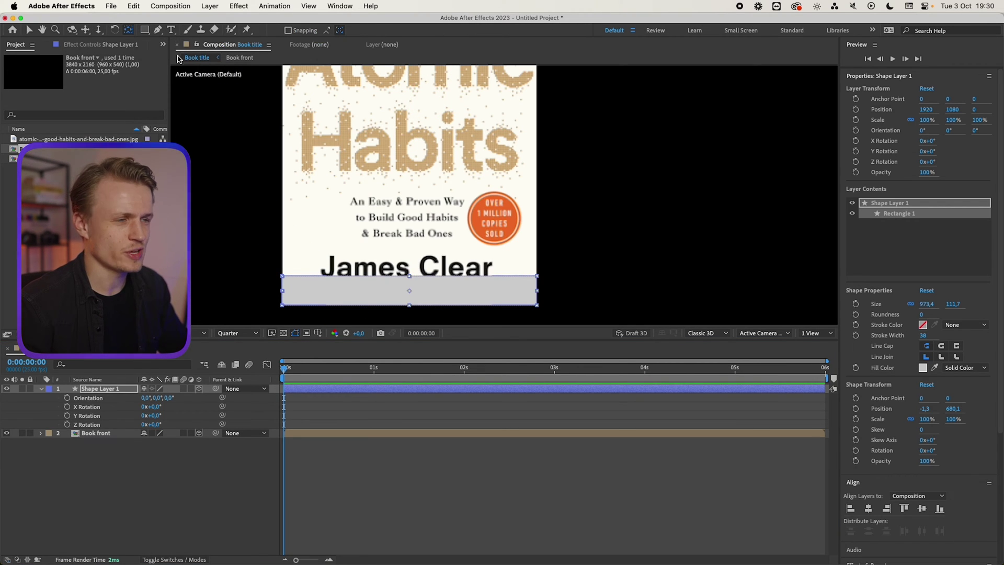
drag(397, 171, 397, 267)
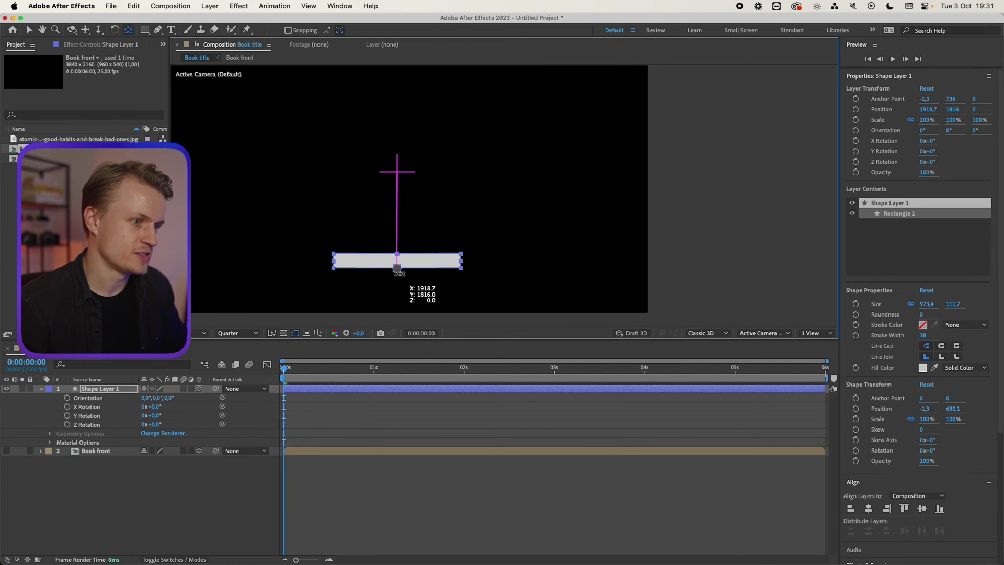
drag(396, 268, 396, 268)
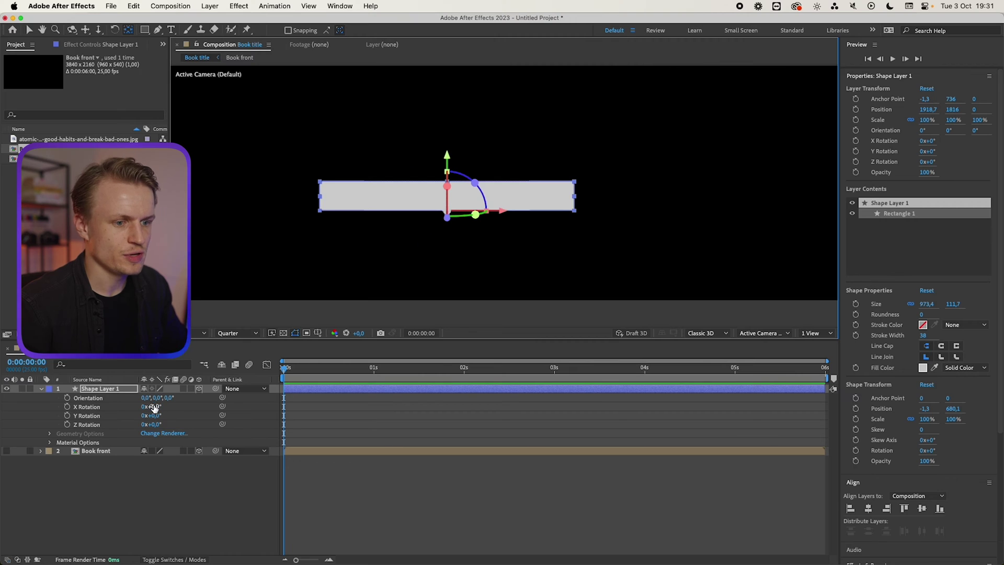
Set the shape layer's X Rotation to -90° and show the Book front layer again.
drag(154, 407, 111, 410)
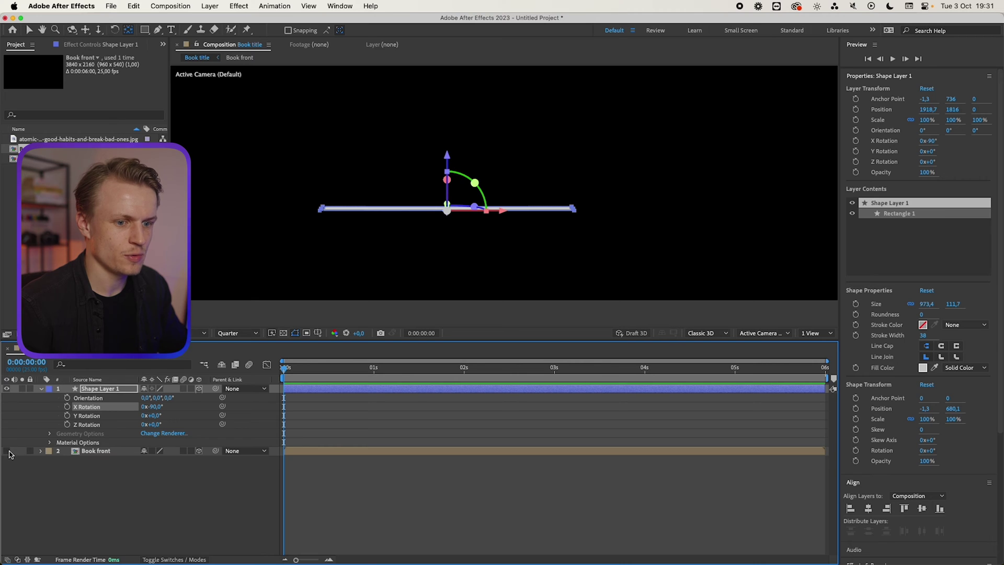
click(7, 452)
click(217, 461)
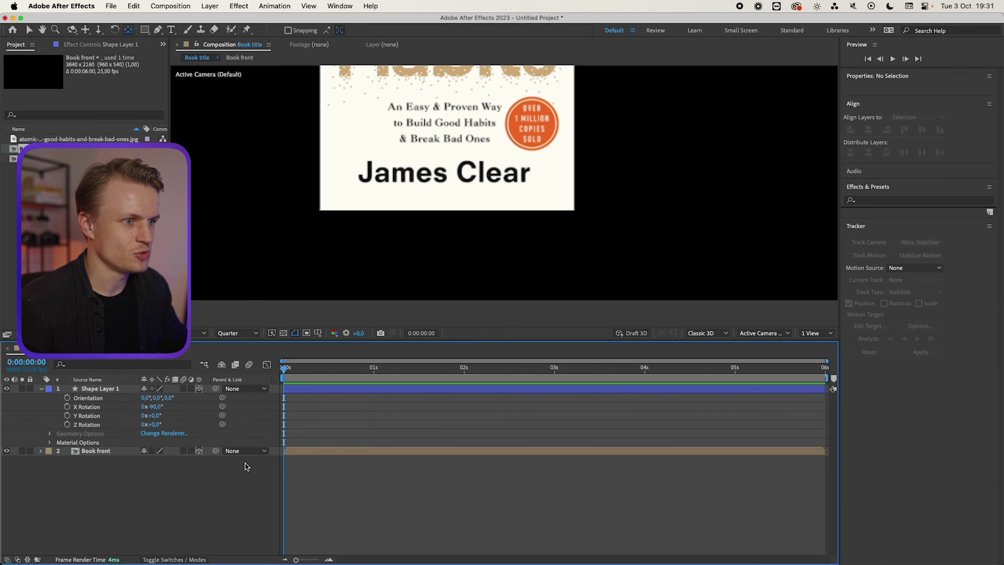
Duplicate the rotated bottom strip layer and reveal the copy's Position property.
drag(428, 180, 360, 284)
scroll(507, 192, down, 2)
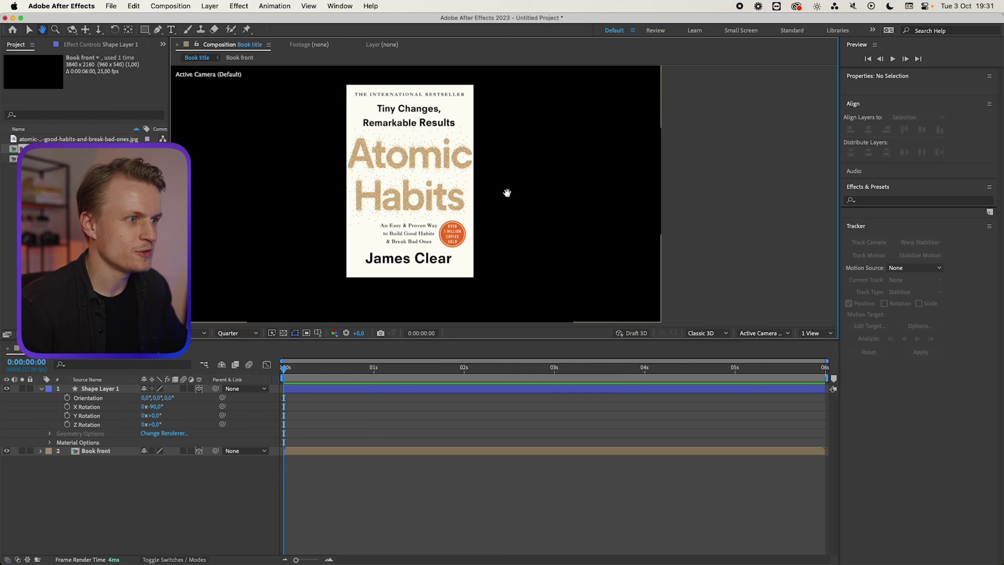
key(y)
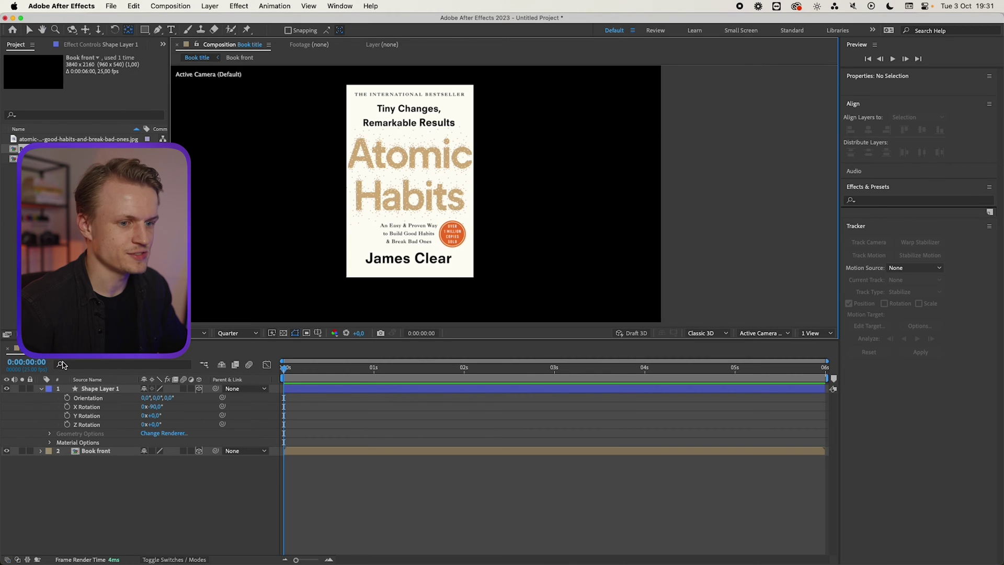
click(100, 388)
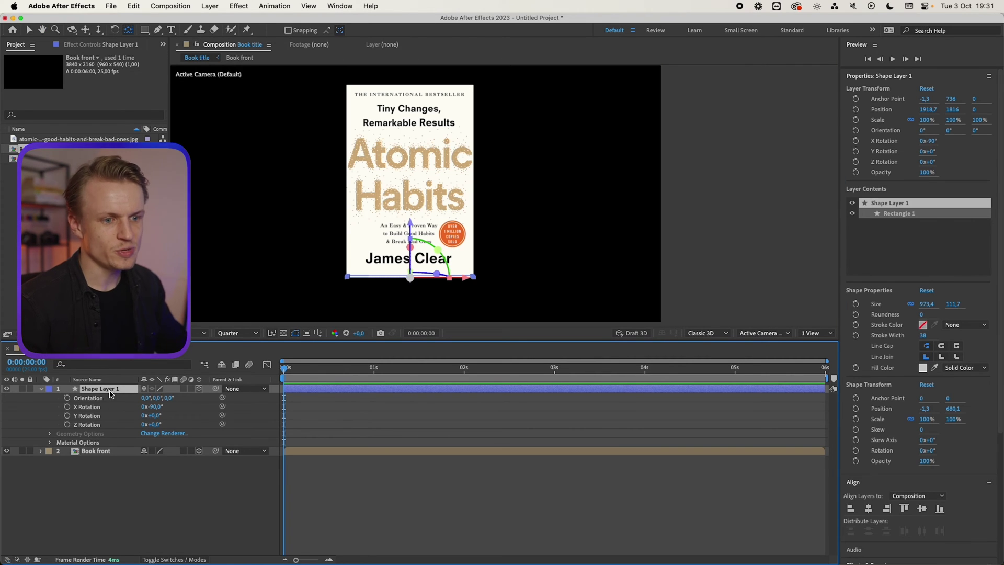
key(super+d)
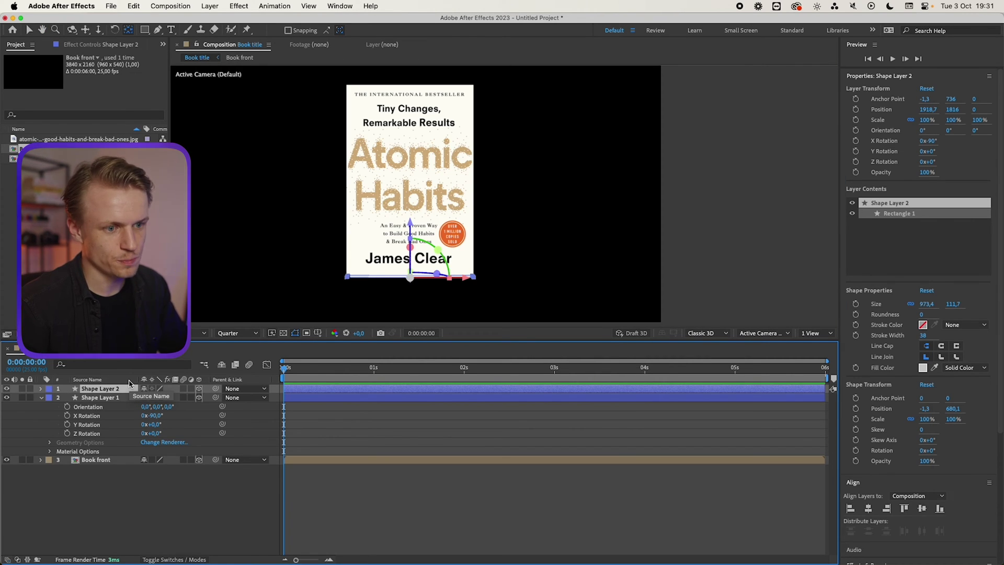
key(p)
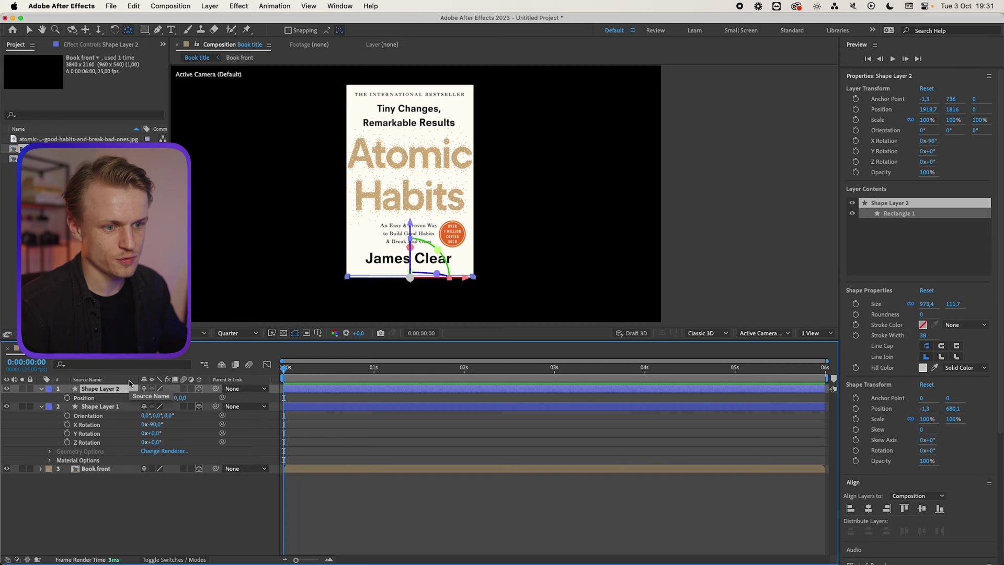
Move the duplicated strip vertically to the cover's top edge, at Y position 352.
click(28, 30)
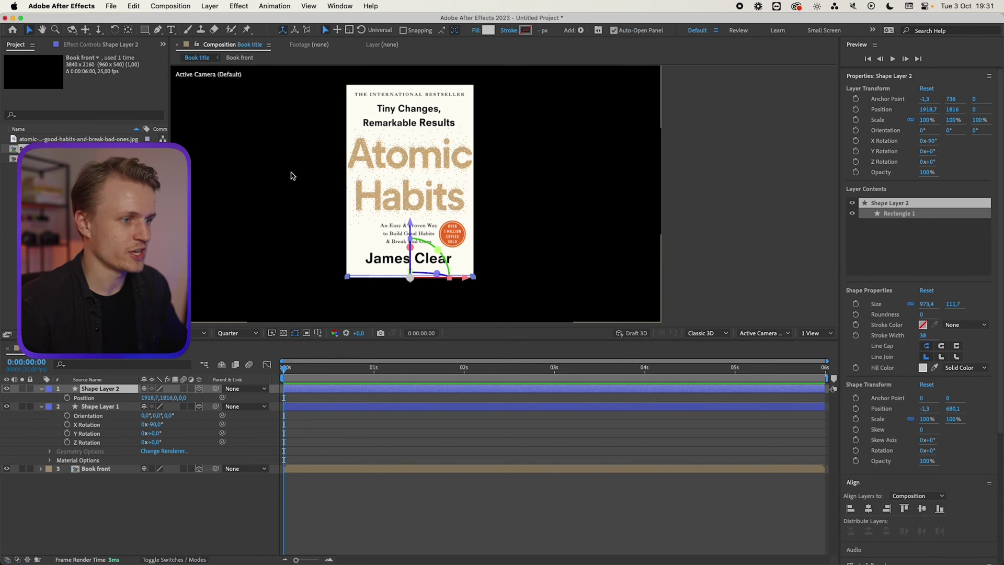
drag(413, 226, 406, 36)
scroll(404, 77, up, 2)
drag(404, 77, 512, 287)
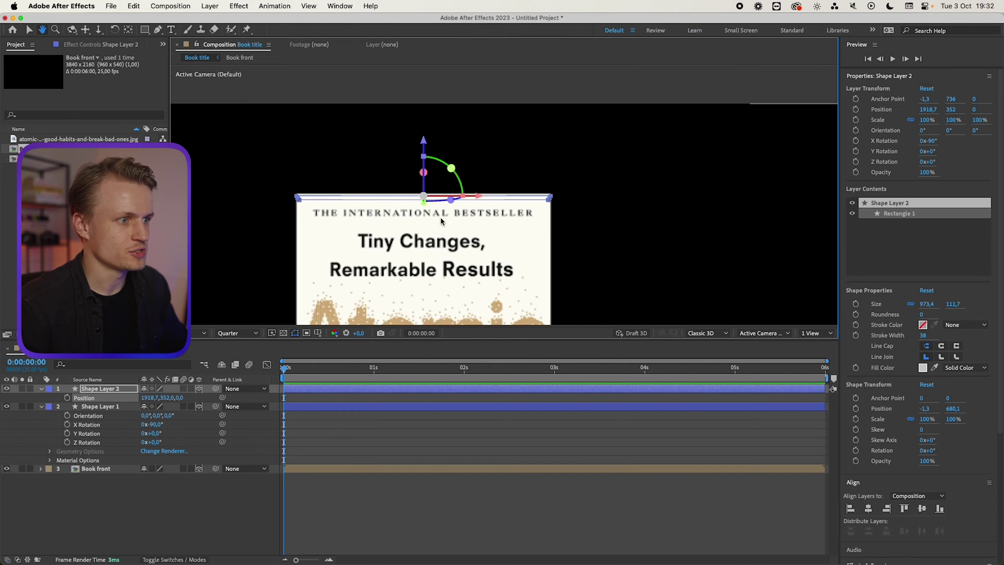
Switch the preview to full resolution and align the duplicated strip exactly with the cover's top edge, at Y position 345.
scroll(442, 220, up, 1)
drag(395, 184, 479, 189)
scroll(453, 200, up, 1)
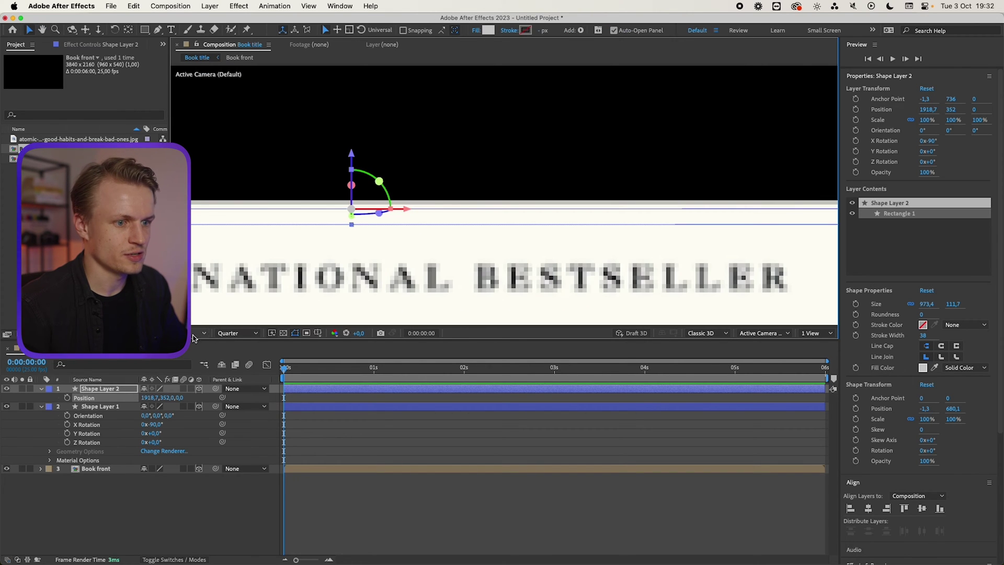
click(237, 333)
click(251, 345)
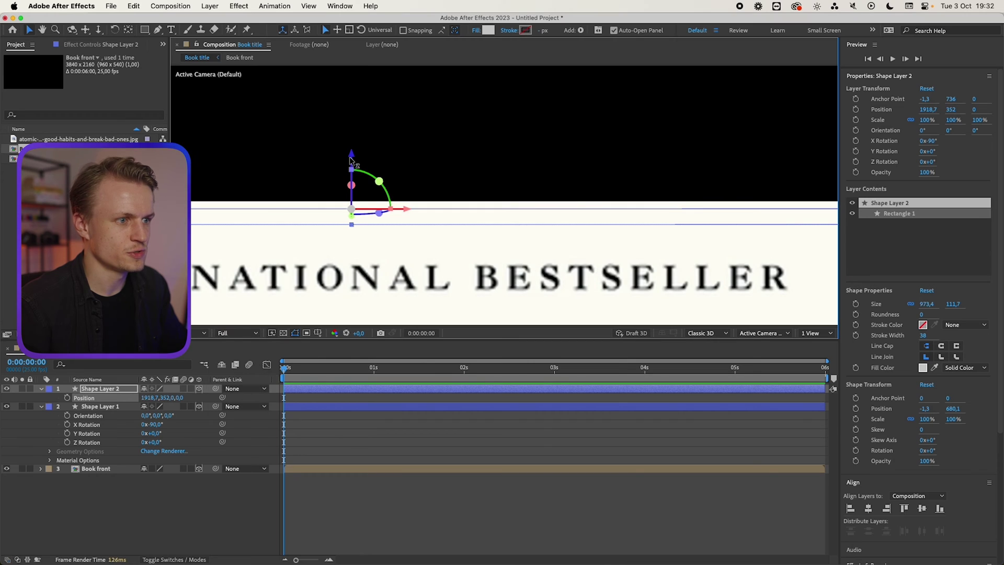
drag(351, 156, 351, 151)
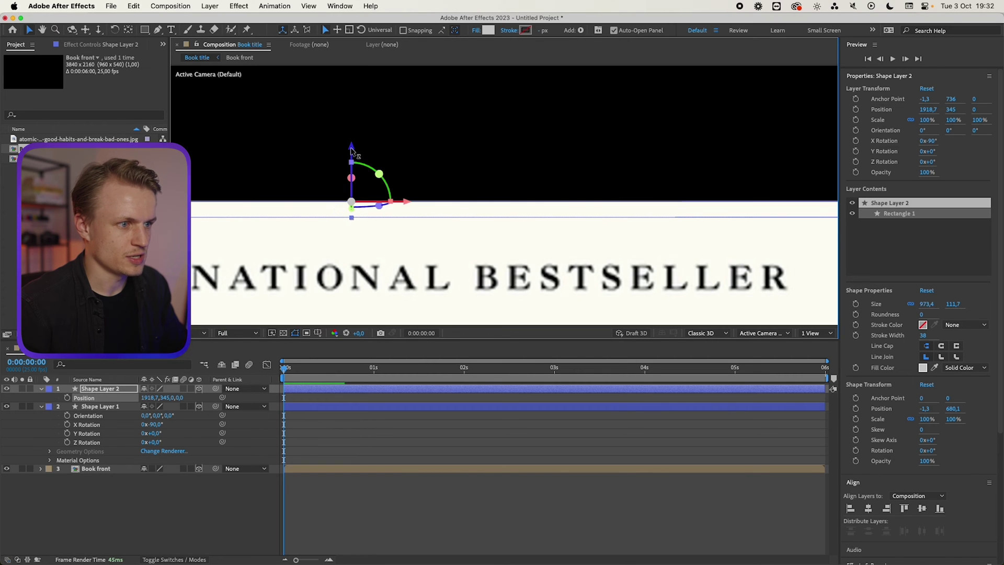
scroll(350, 152, down, 4)
drag(555, 184, 479, 157)
right_click(480, 157)
key(Escape)
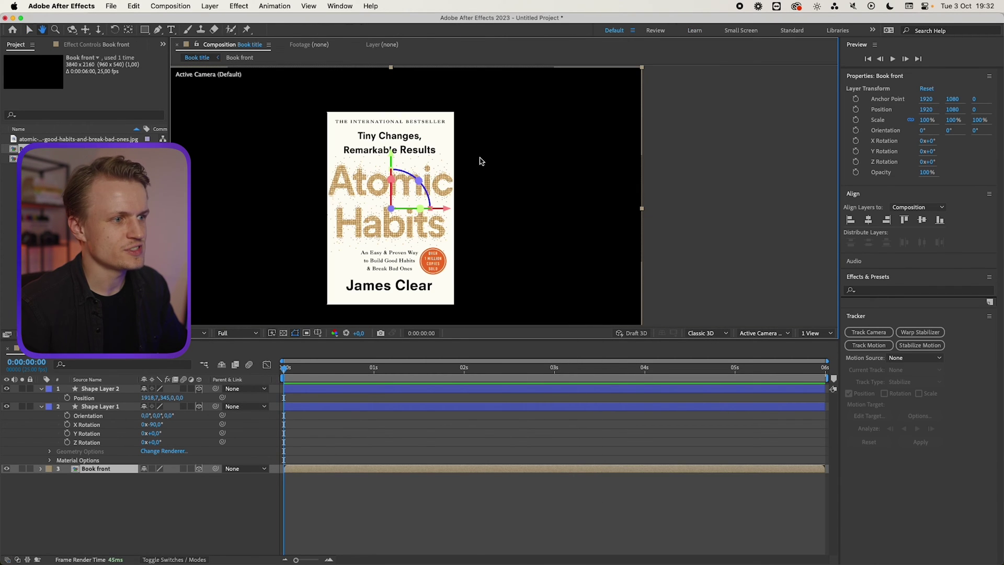
Duplicate the top strip layer and set the copy's Y Rotation to 90°.
click(99, 388)
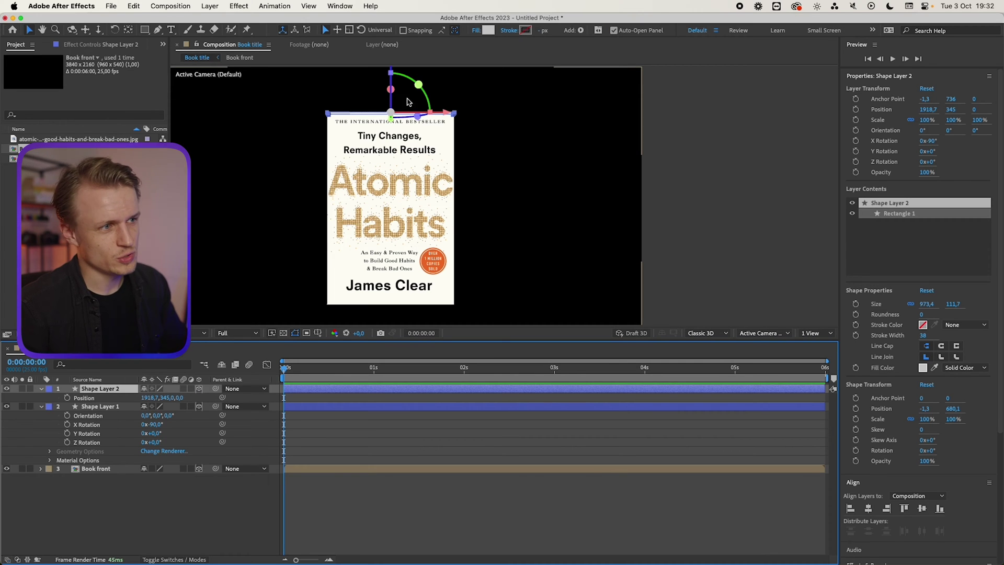
key(super+d)
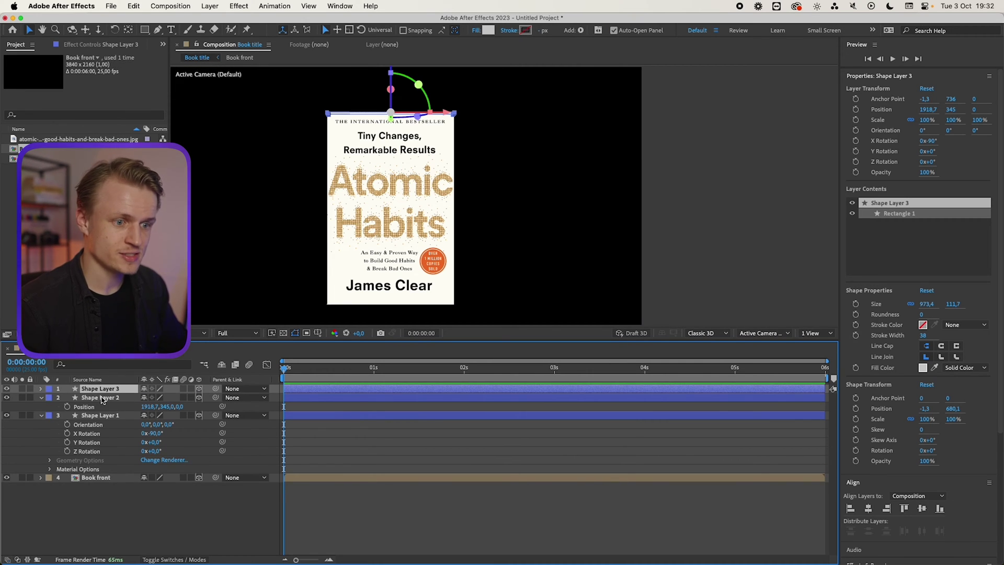
key(r)
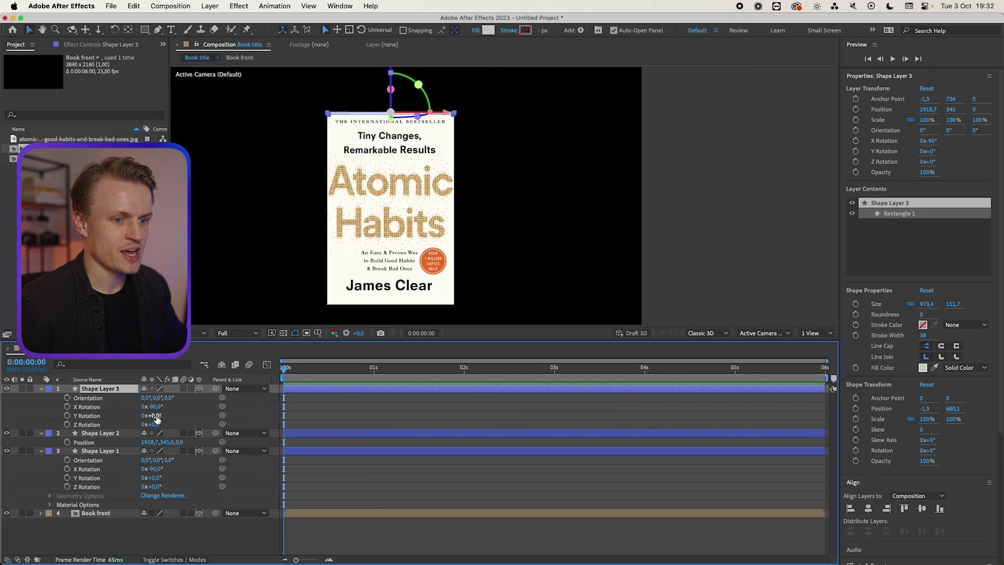
drag(156, 416, 164, 421)
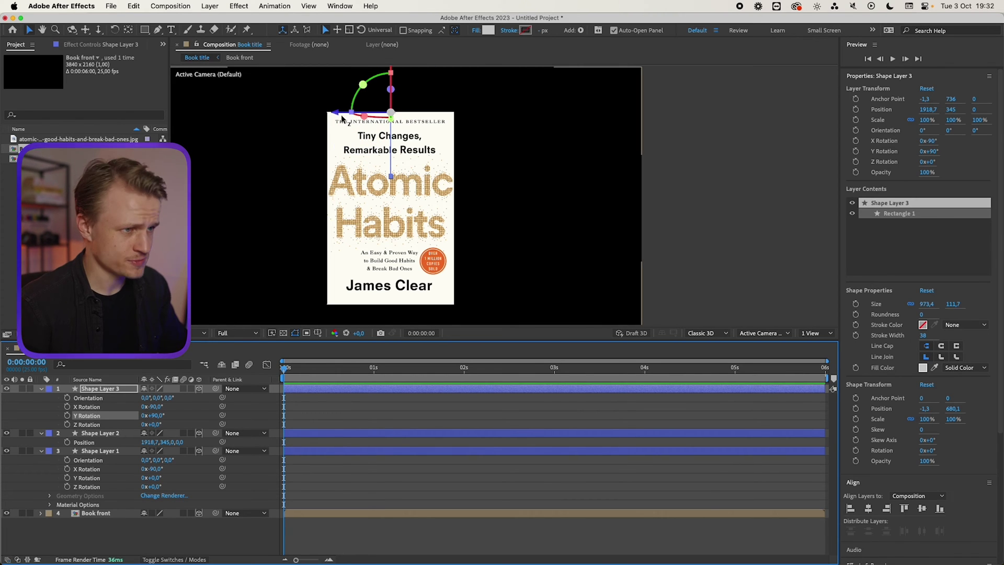
Move the rotated copy to the cover's left edge and down to mid-height, at about position 1436.7, 1093.
drag(342, 116, 279, 127)
key(period)
drag(287, 151, 617, 259)
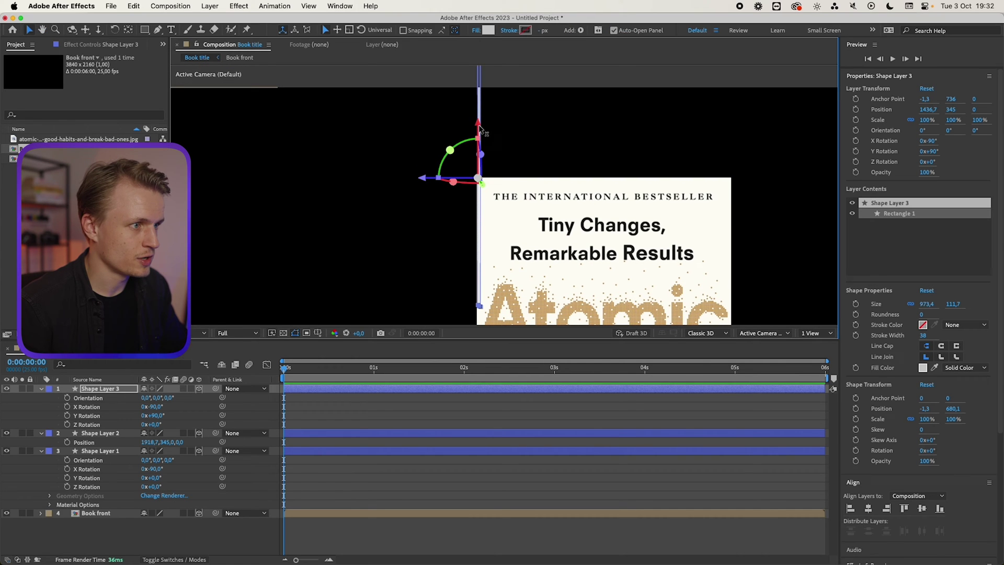
drag(480, 128, 447, 161)
drag(513, 232, 444, 209)
scroll(432, 206, down, 1)
drag(438, 141, 439, 135)
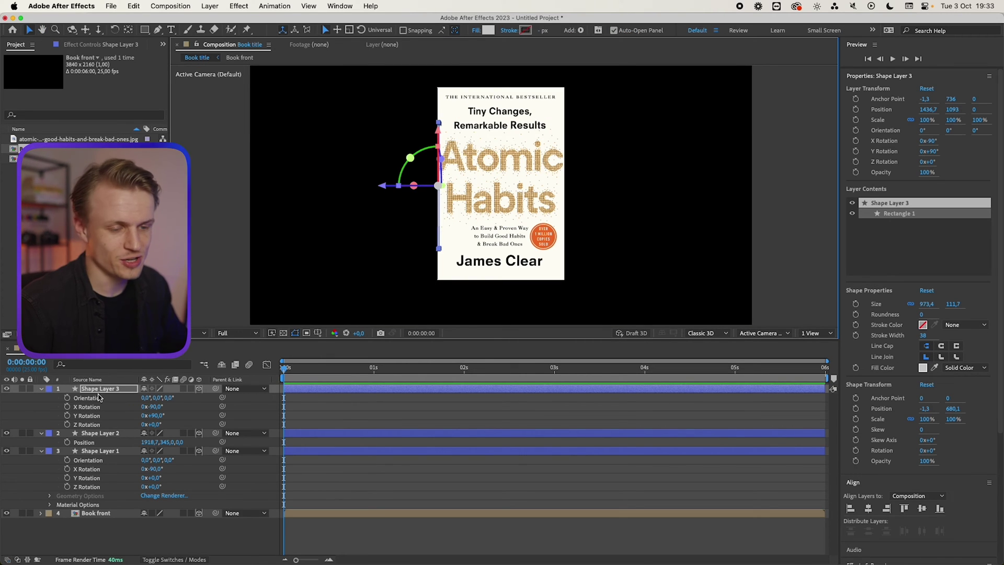
Lengthen the left strip's rectangle path to a width of about 1476.4, with its size proportions unlinked.
click(41, 389)
click(42, 389)
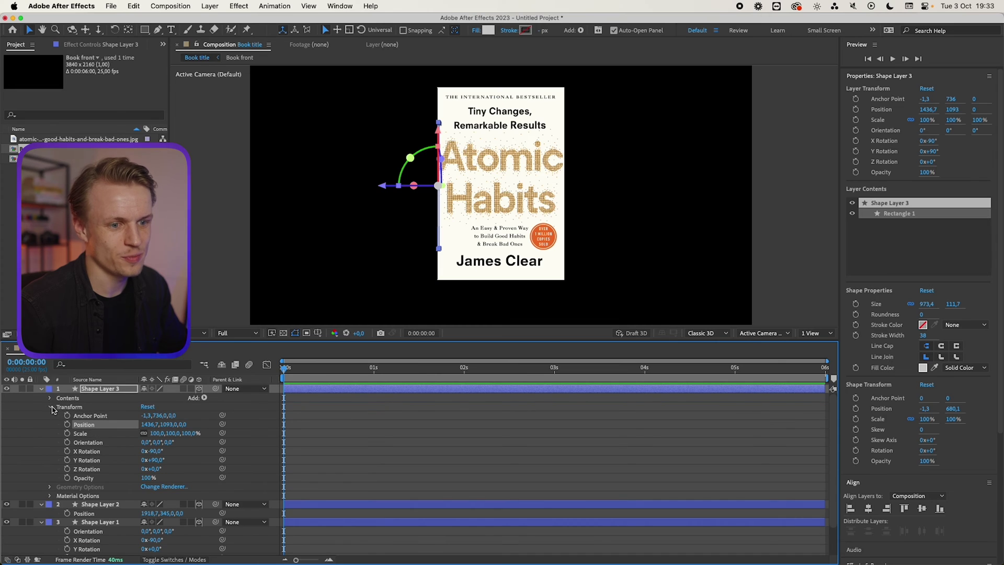
click(50, 398)
click(59, 406)
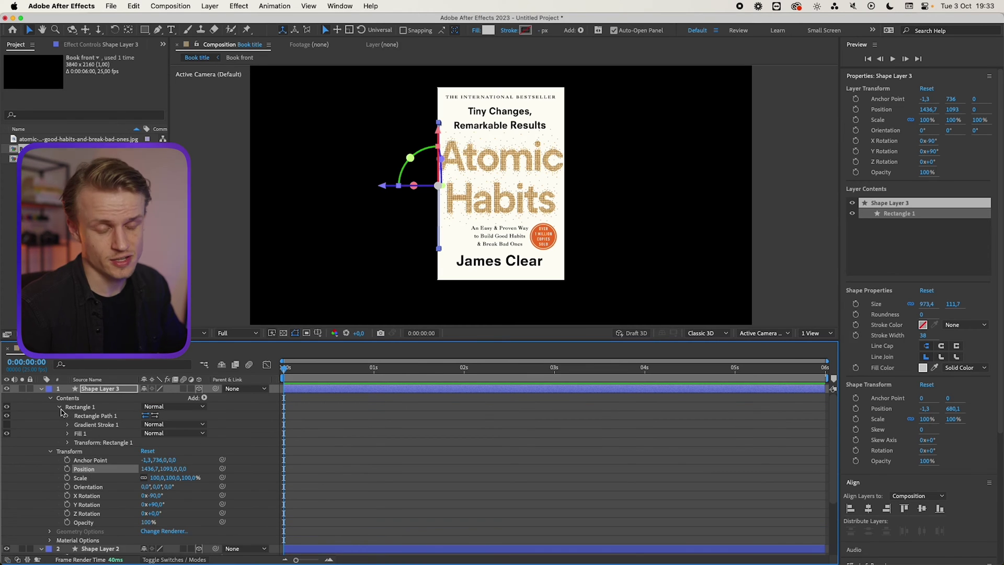
click(67, 415)
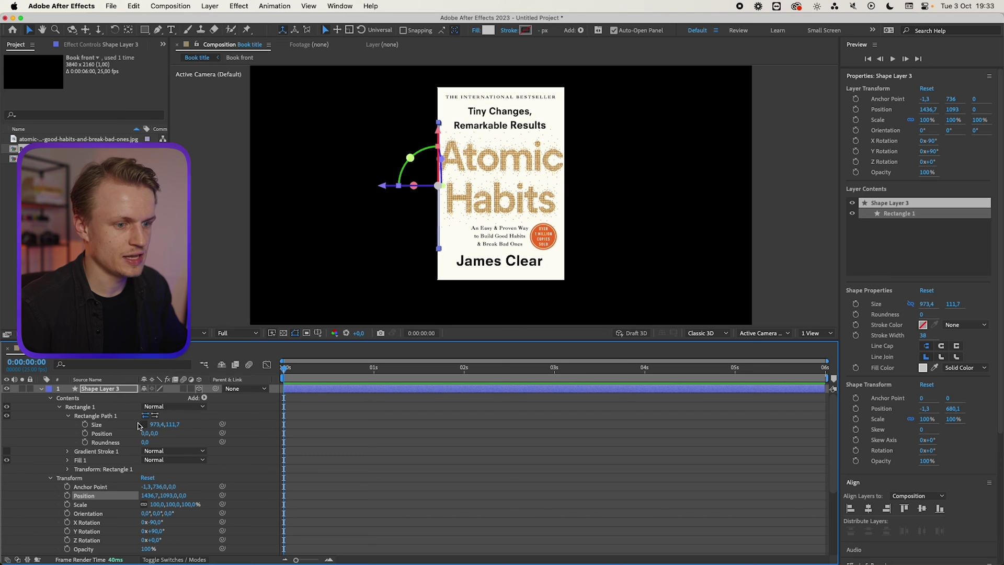
drag(156, 426, 170, 425)
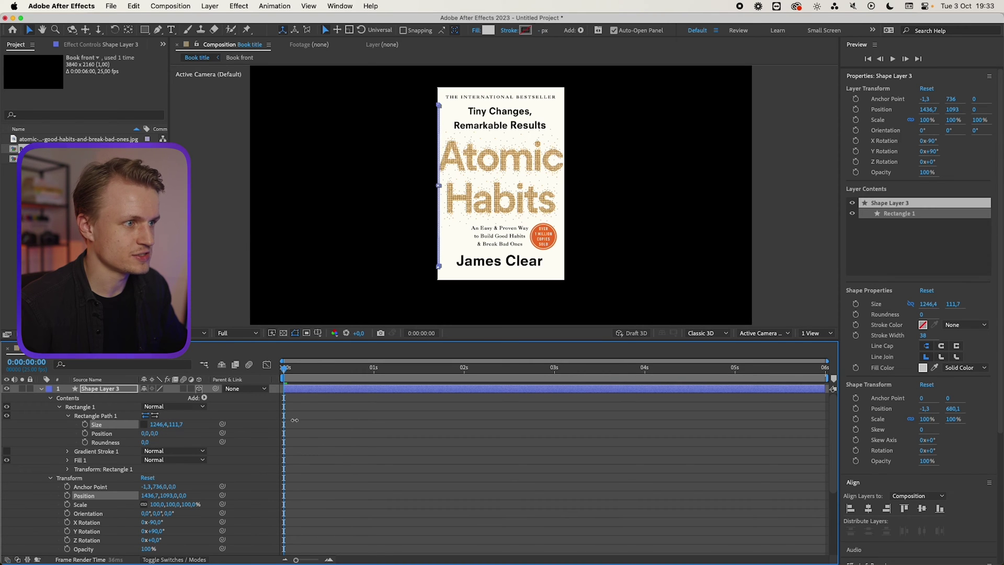
drag(366, 419, 397, 418)
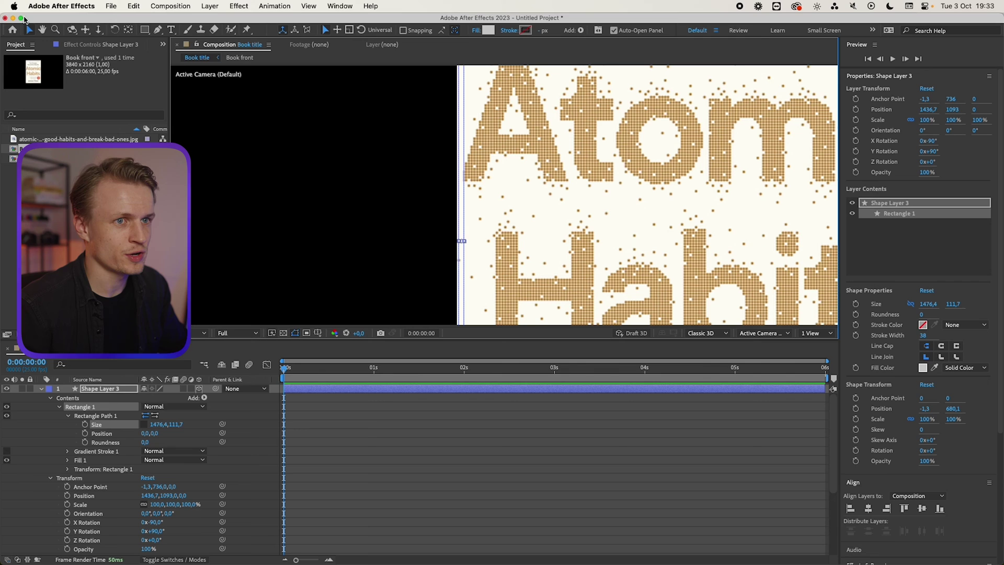
Align the left strip with the cover at position 1433.7, 1080 and trim its rectangle's length to 1471.6.
click(93, 394)
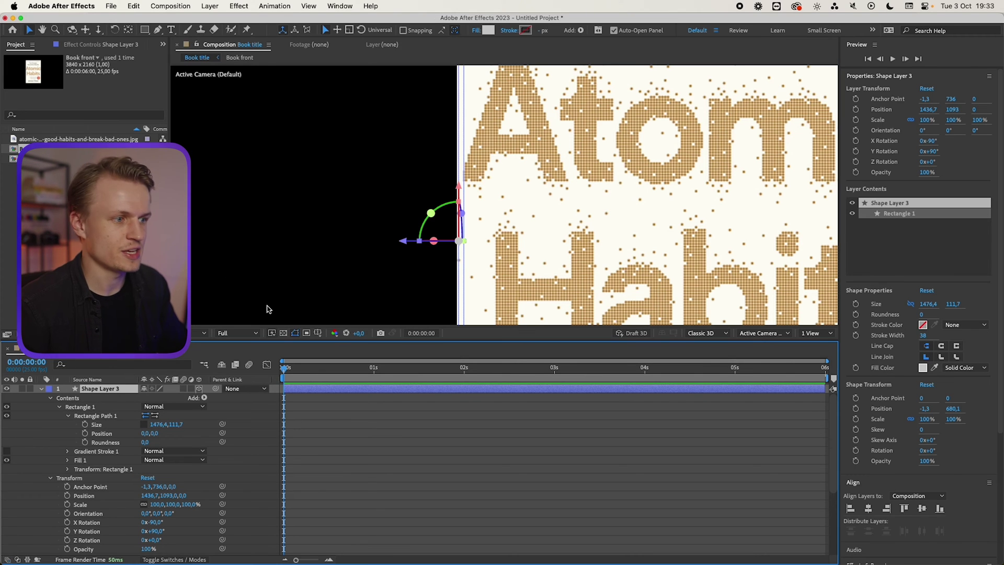
drag(407, 242, 406, 242)
scroll(458, 165, up, 10)
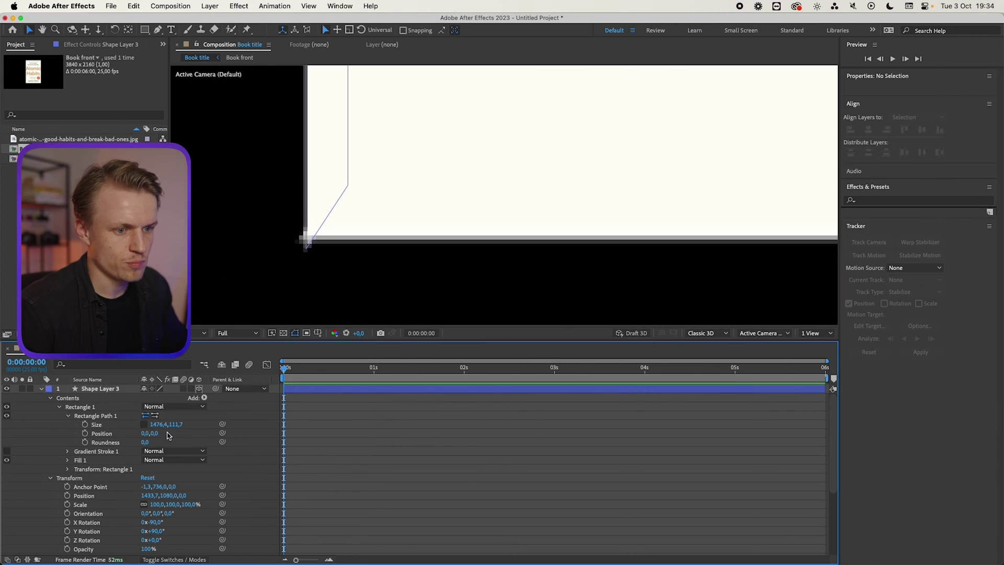
drag(159, 424, 139, 424)
click(405, 316)
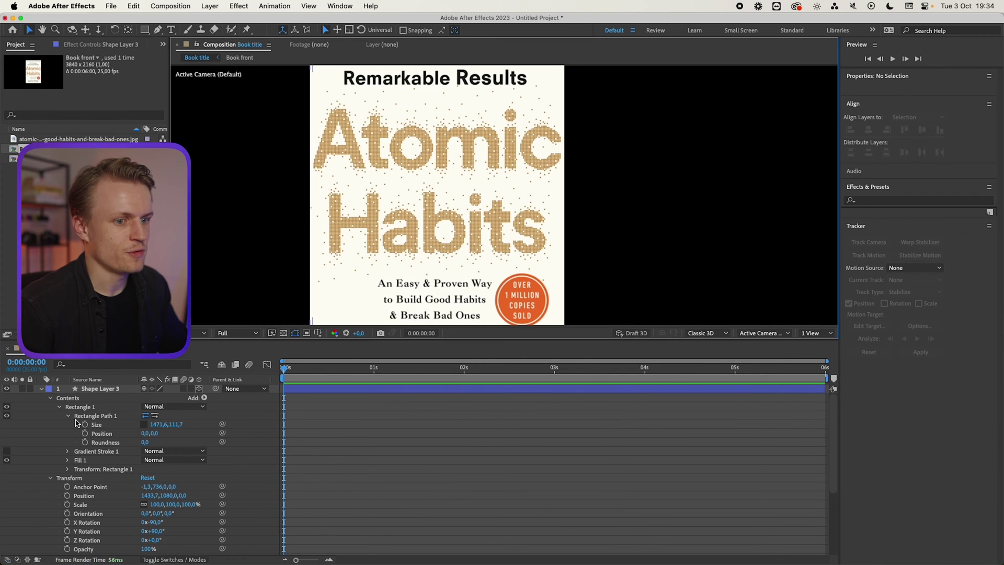
Duplicate the left strip layer and move the copy to the cover's right edge, at X position 2405.7.
click(93, 389)
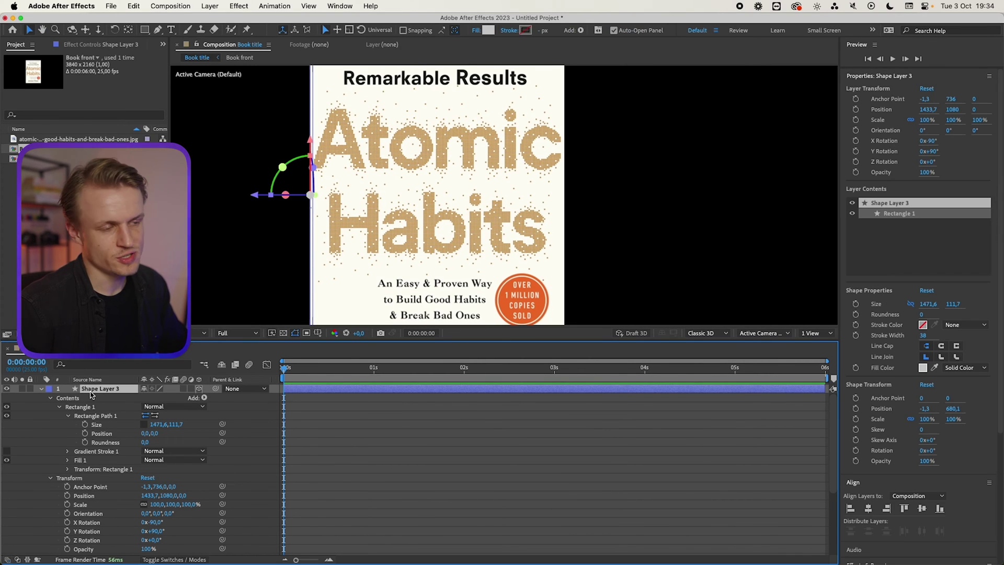
key(super+d)
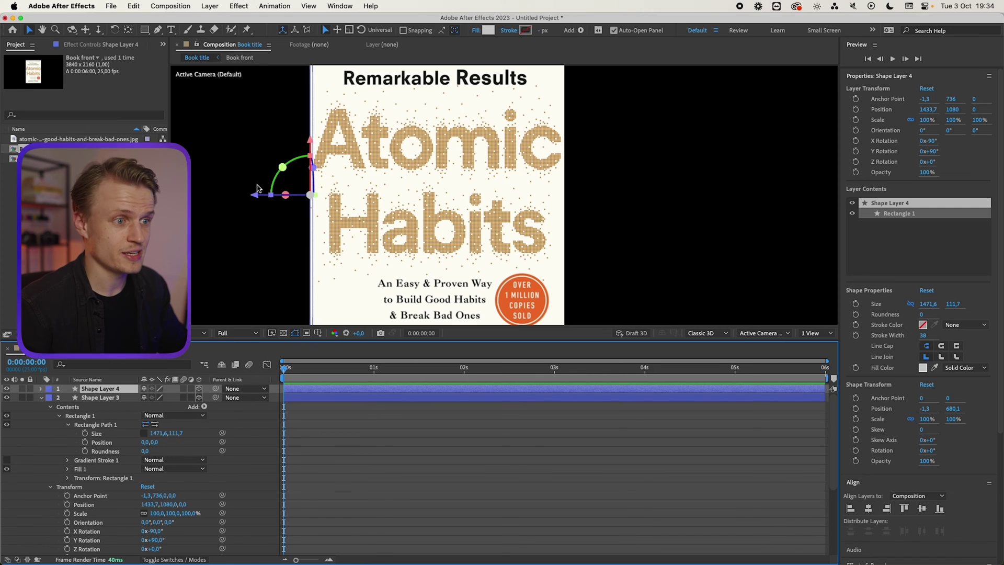
drag(259, 201, 514, 211)
scroll(514, 211, up, 2)
drag(617, 195, 500, 197)
scroll(262, 196, up, 1)
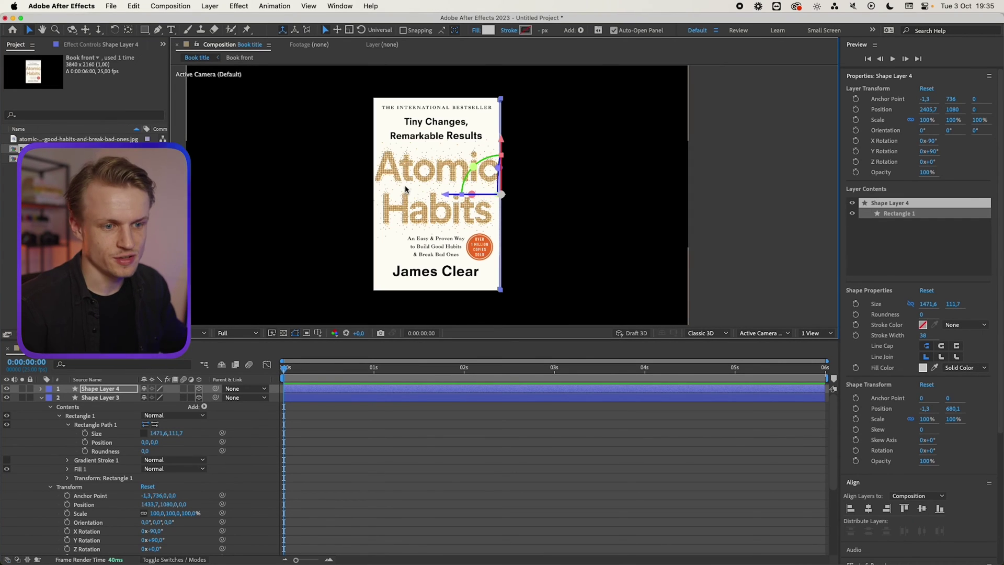
Collapse the expanded properties of all layers in the Book title composition and clear the selection.
key(super+a)
click(41, 397)
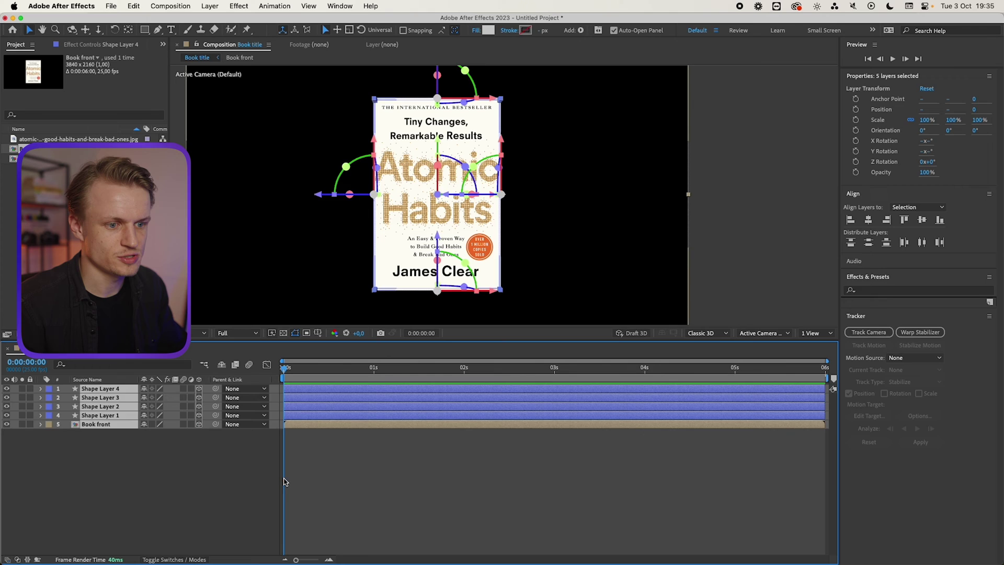
click(253, 467)
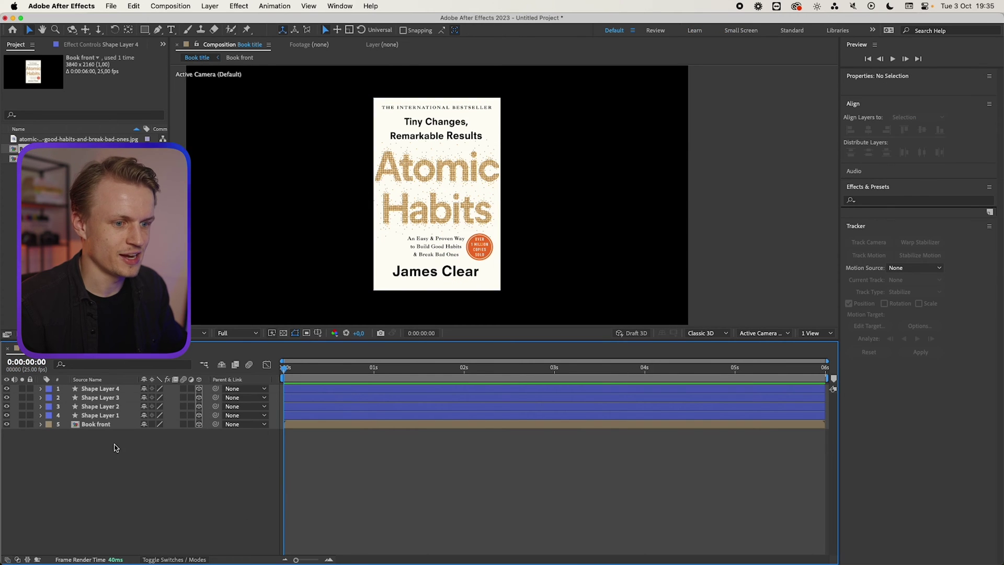
Parent all four shape layers to the Book front layer.
click(135, 389)
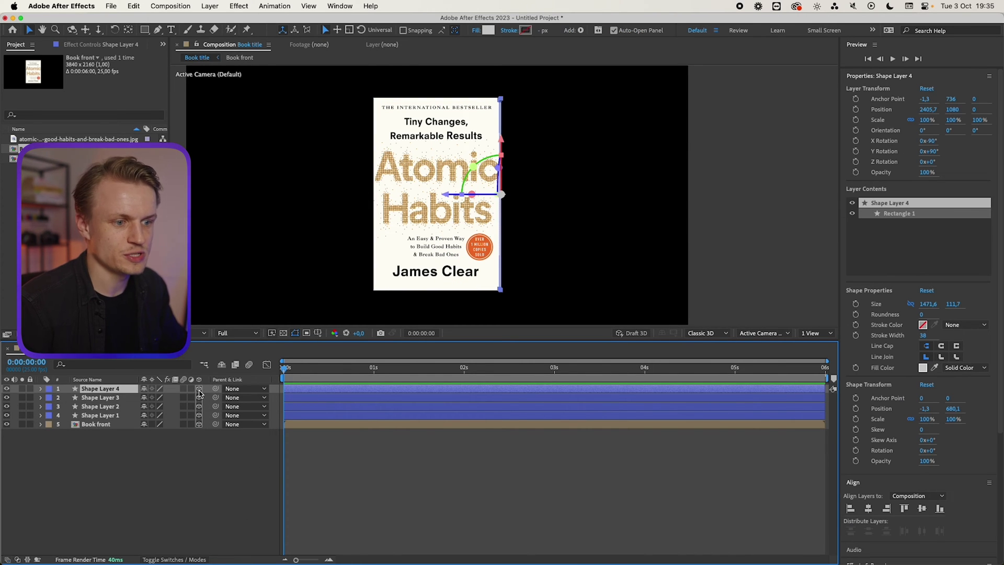
shift+click(118, 416)
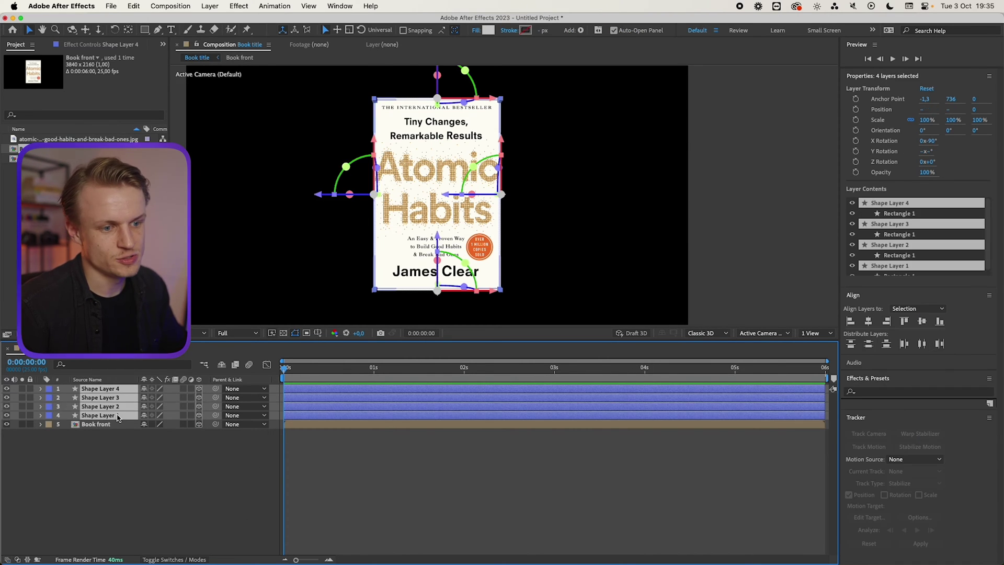
drag(216, 388, 95, 424)
Rotate the Book front layer to X Rotation -23° and Y Rotation 33°.
click(96, 424)
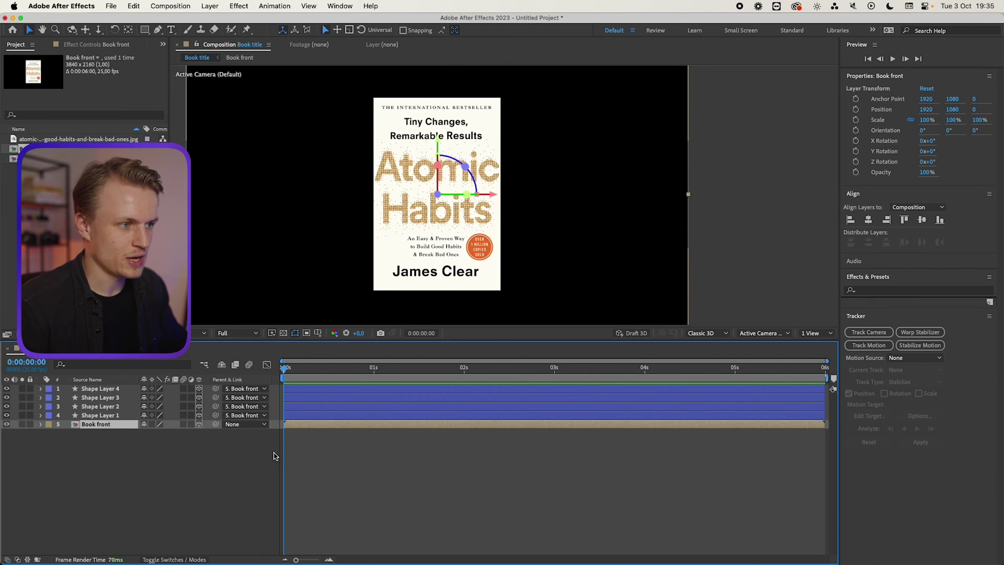
key(r)
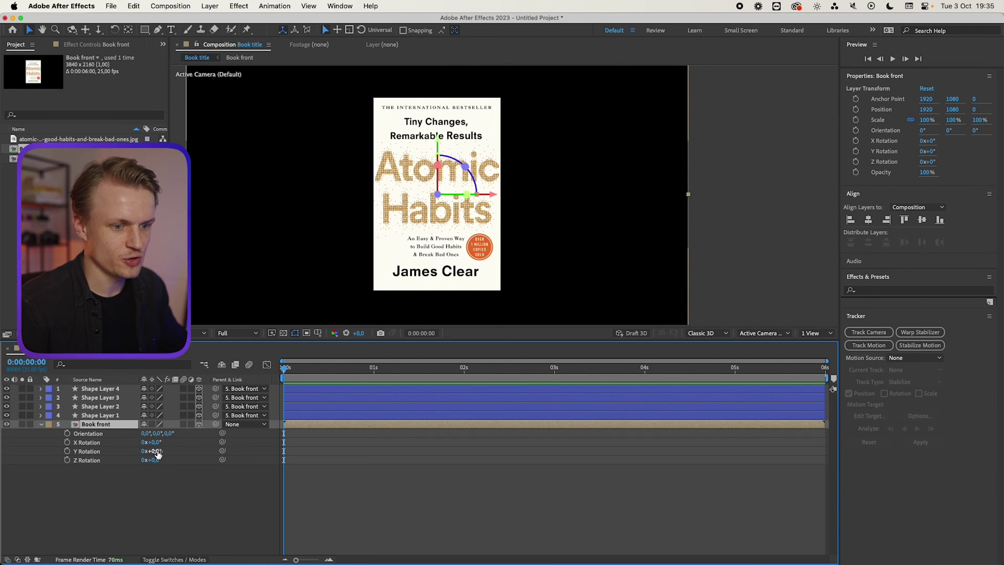
mouse_move(158, 454)
mouse_down()
mouse_move(172, 452)
mouse_move(167, 460)
mouse_move(156, 443)
mouse_move(148, 448)
mouse_up()
key(super+z)
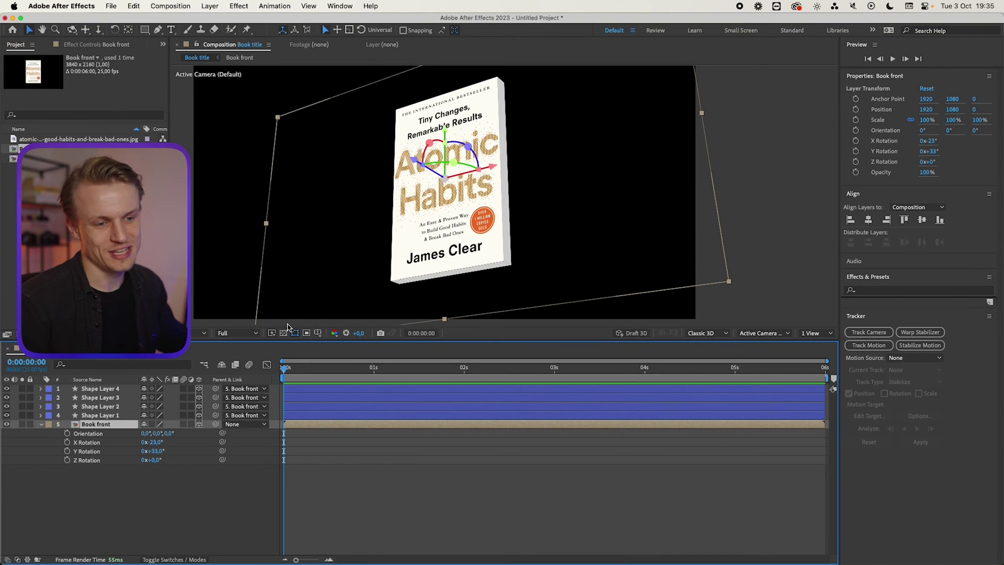
Scale the Book front layer to 28% and move it to the lower part of the frame, at position 1513.6, 1819.8.
drag(452, 264, 409, 290)
key(space)
drag(415, 255, 439, 220)
key(s)
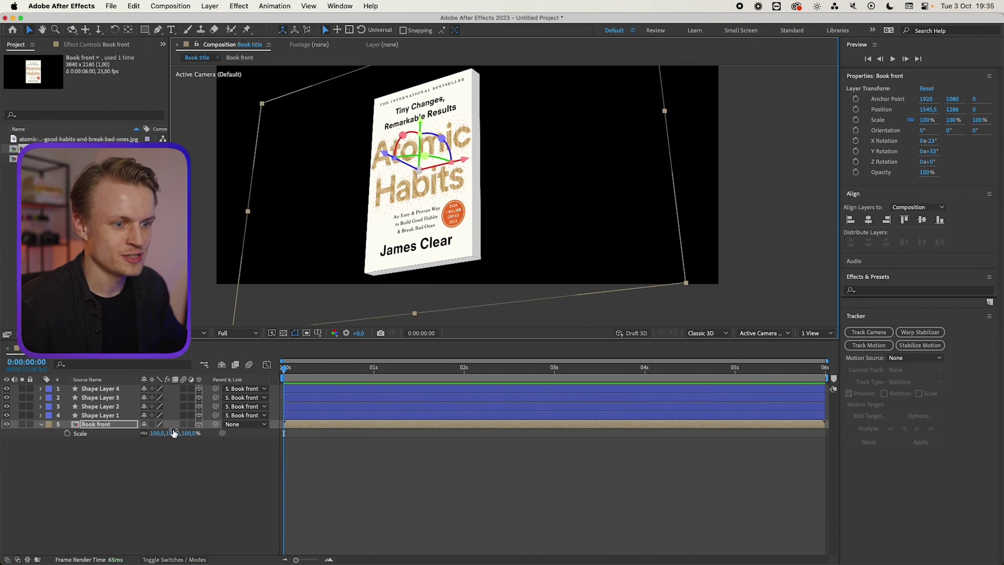
drag(178, 435, 146, 432)
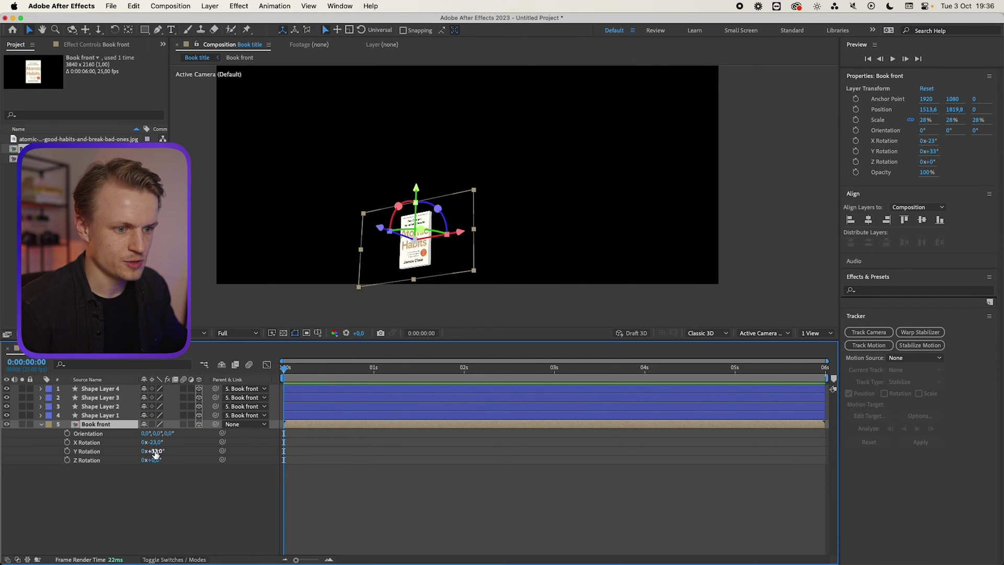
Tilt the book to X -29.7°, Y 32.7° and Z -2.9°, and keyframe all three rotations at 1 second.
drag(155, 453, 121, 443)
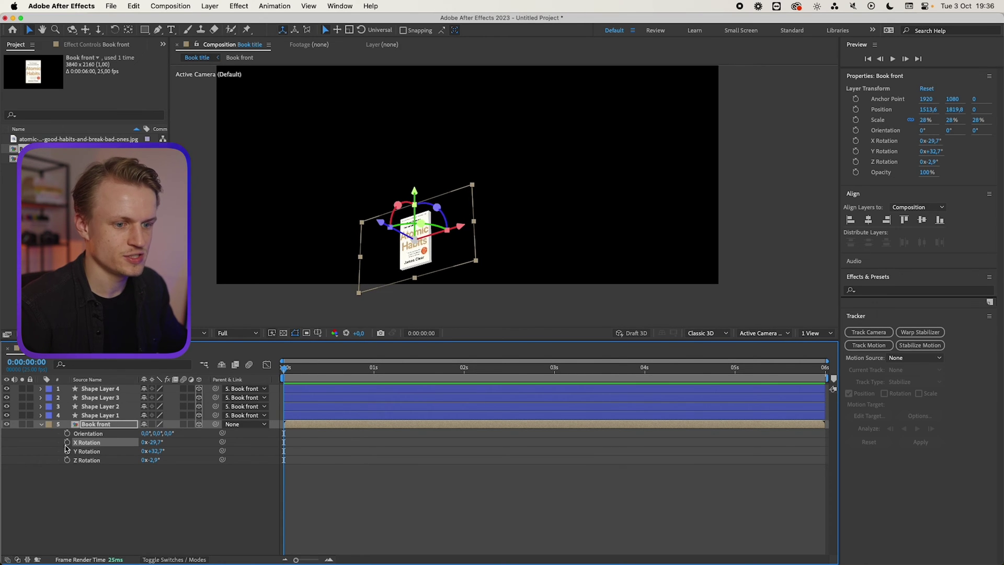
drag(293, 374, 374, 372)
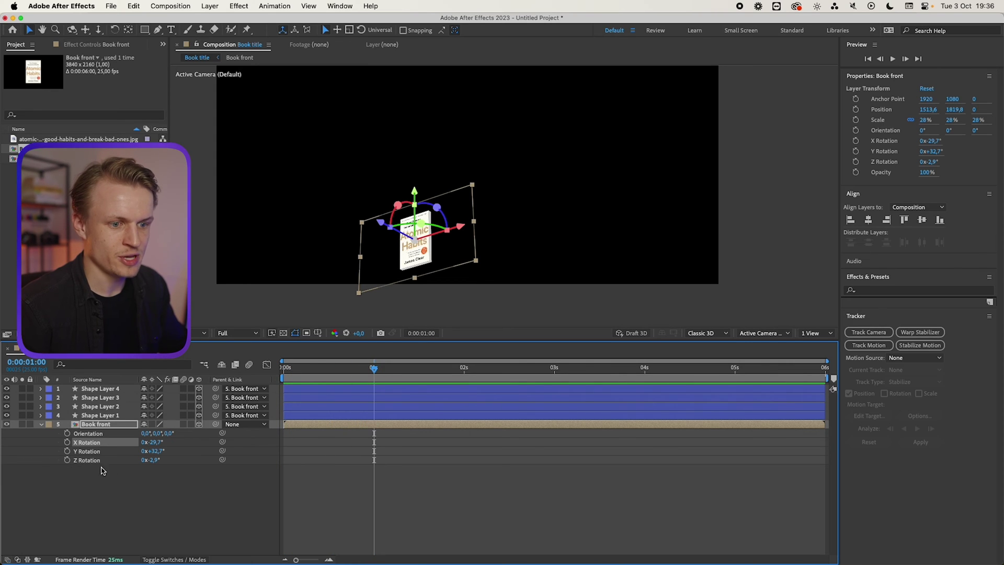
click(67, 451)
click(67, 460)
Set the book's rotation at 0 seconds to X -4.3°, Y -0.8° and Z 0.8°, and reveal its Position property.
click(292, 375)
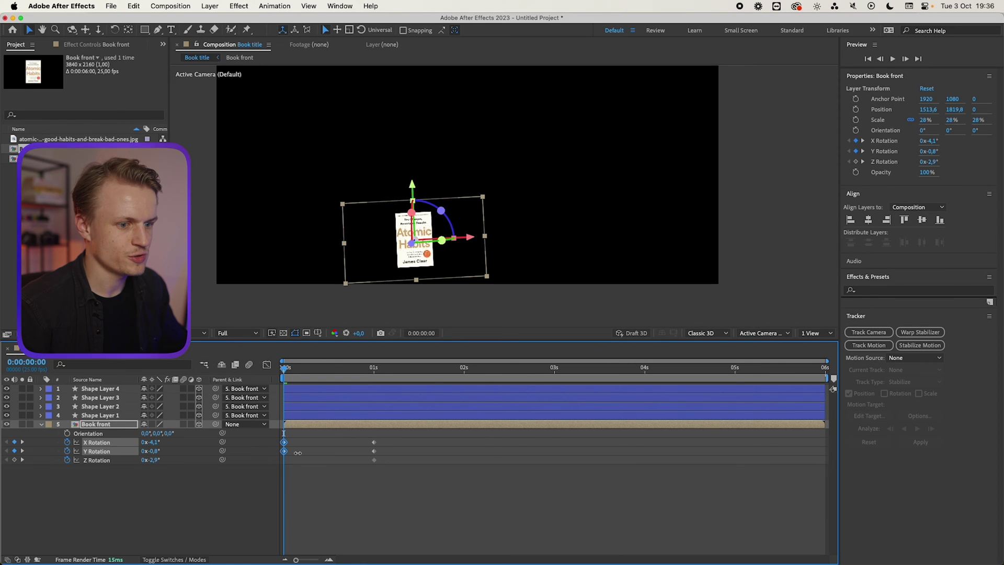
drag(297, 452, 295, 451)
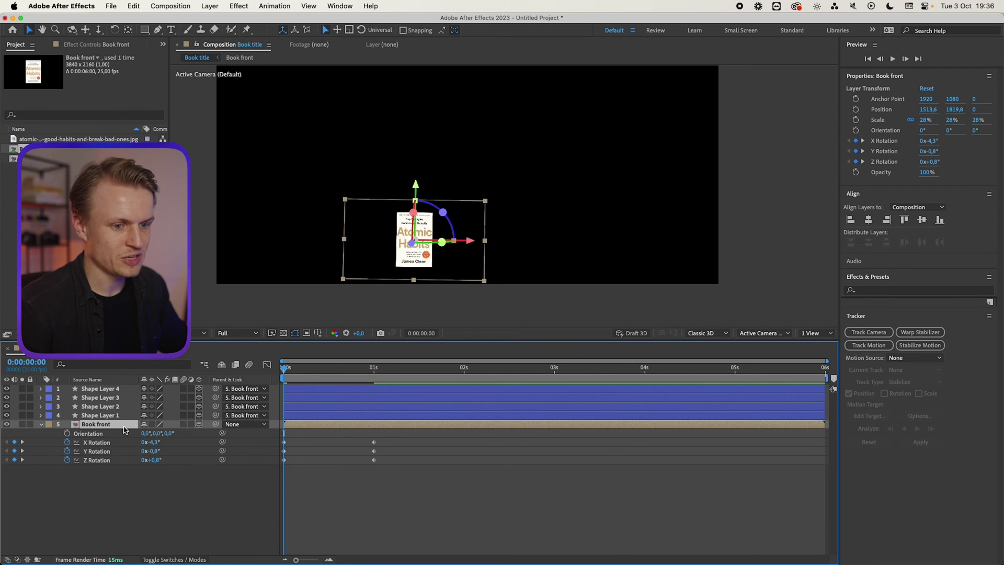
key(p)
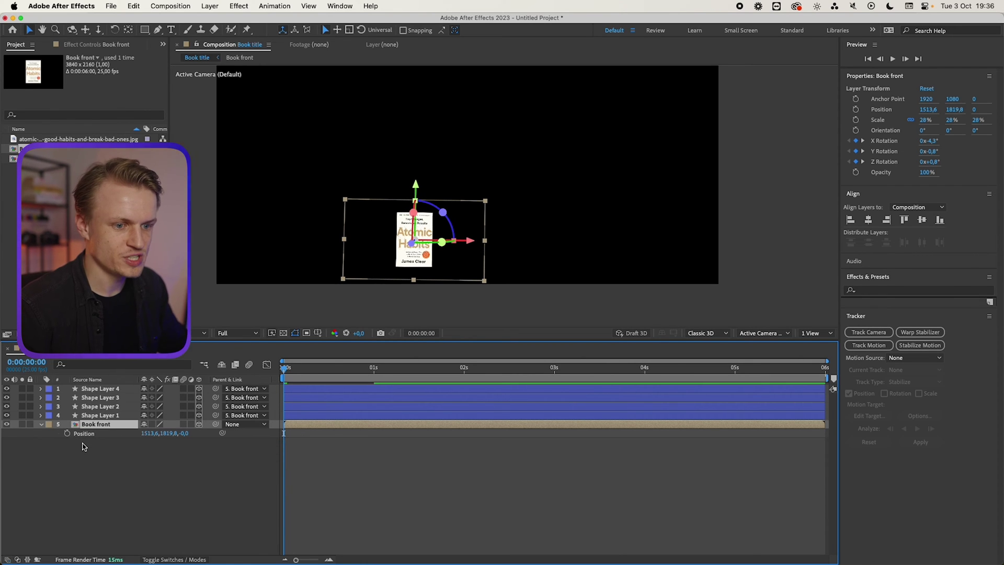
Keyframe the book's Position at 1 second with its current value, then set it below the frame at 1513.6, 2405.8 at 0 seconds.
key(alt+shift+p)
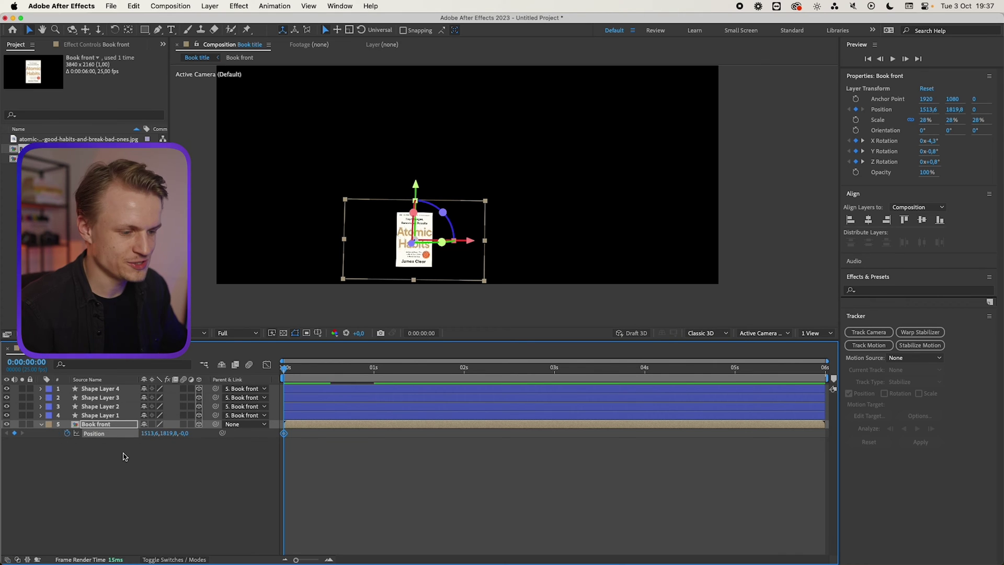
key(p)
key(u)
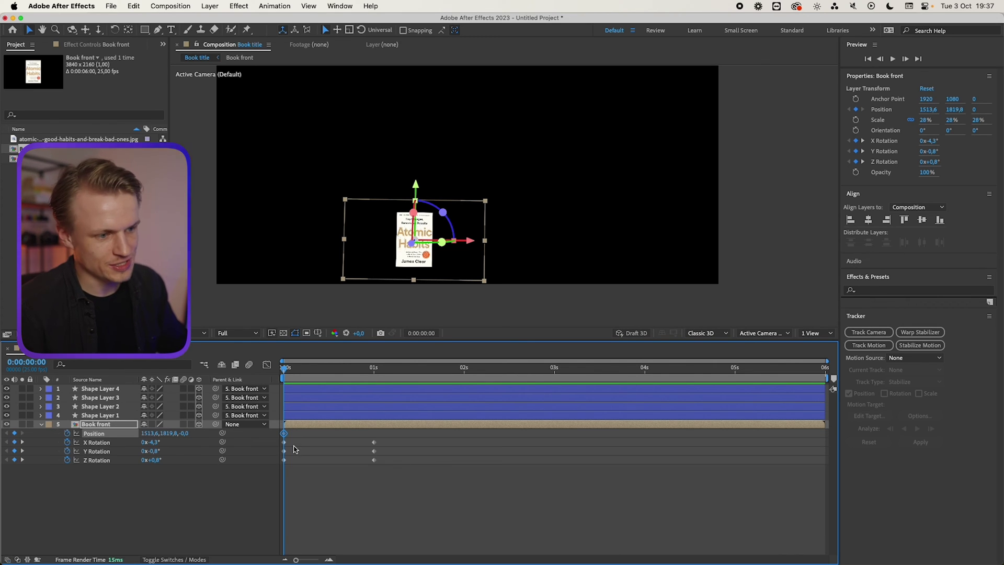
drag(284, 433, 374, 433)
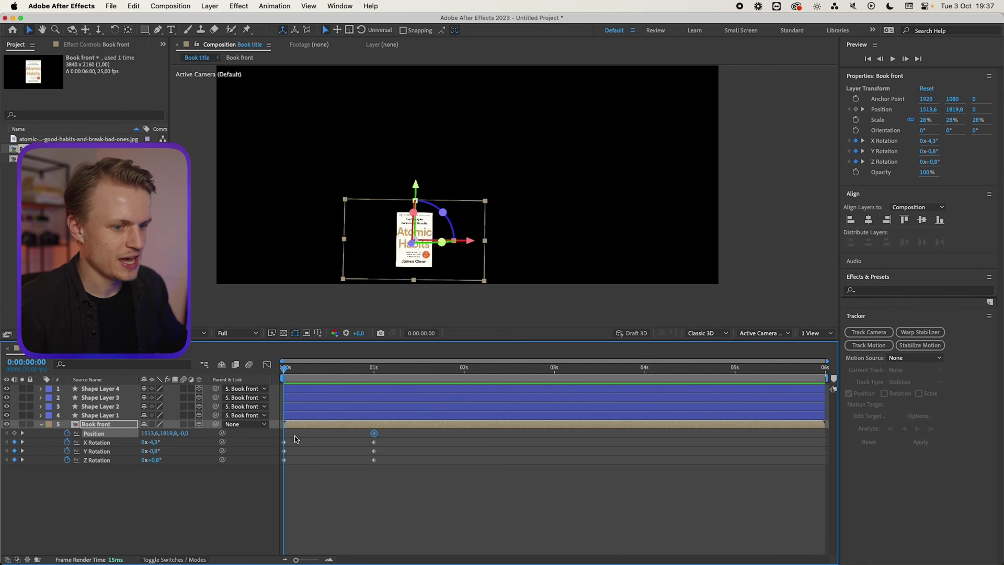
drag(164, 435, 368, 462)
Apply Easy Ease In to the Position and X, Y and Z Rotation keyframes at 1 second.
click(416, 435)
right_click(374, 459)
mouse_move(413, 555)
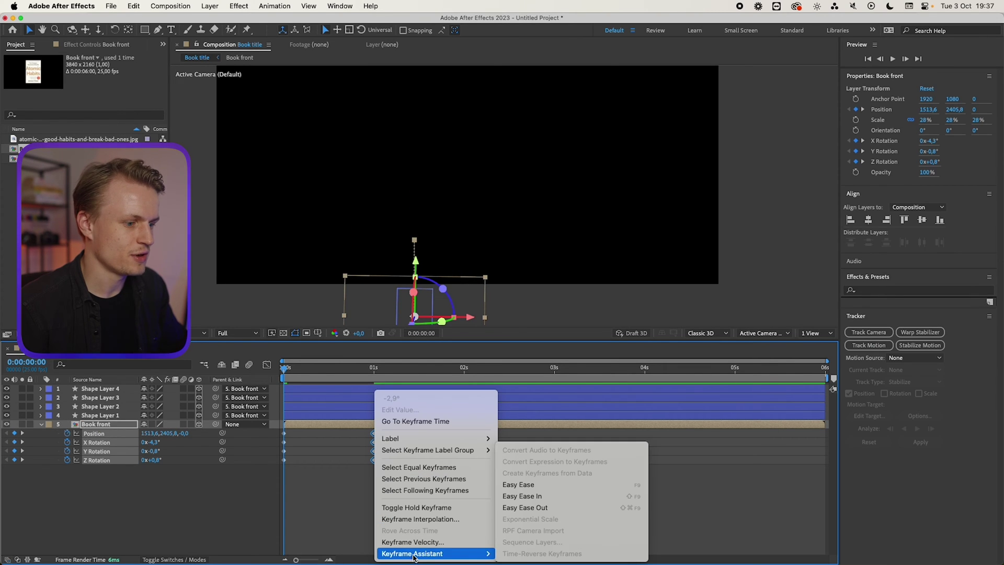
click(522, 495)
Lengthen the incoming ease of the 1-second keyframes in the Graph Editor for a fast start and slow settling, and preview it.
drag(383, 430, 355, 483)
click(266, 365)
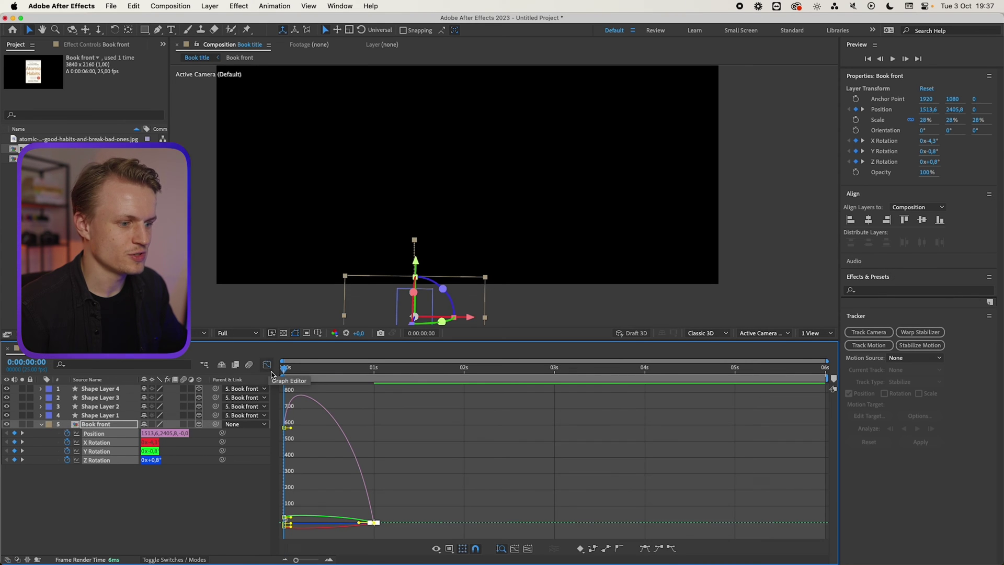
drag(358, 523, 328, 526)
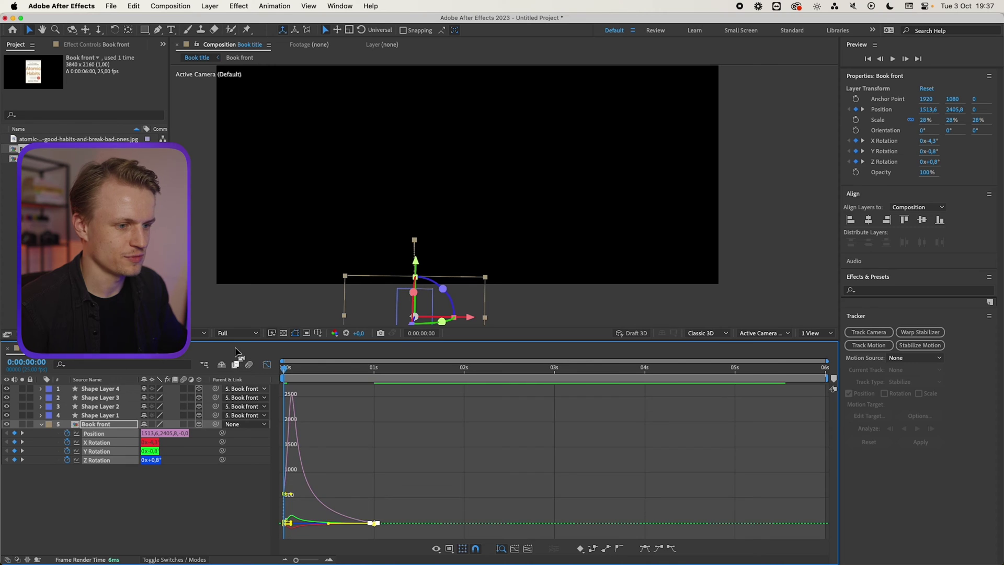
click(267, 365)
click(330, 468)
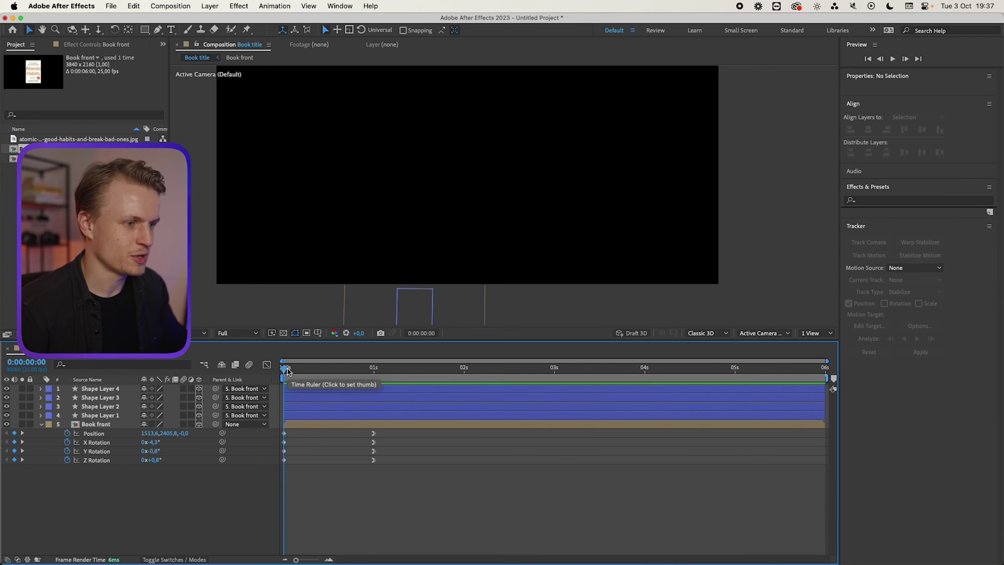
key(space)
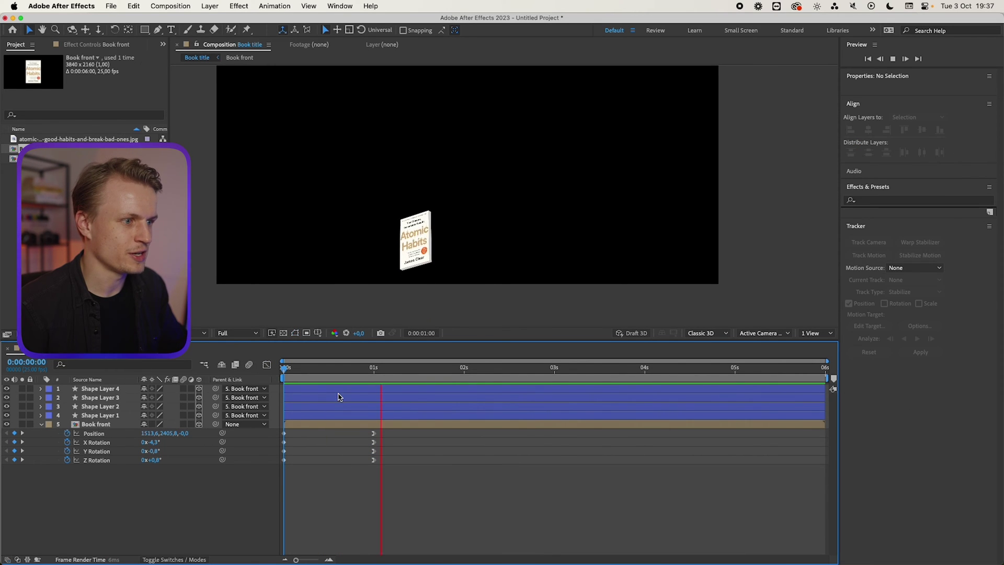
key(space)
Move the book's 1-second Y Rotation keyframe to about 2.4 seconds and preview the slower turn.
drag(316, 372, 344, 372)
drag(376, 450, 499, 451)
key(space)
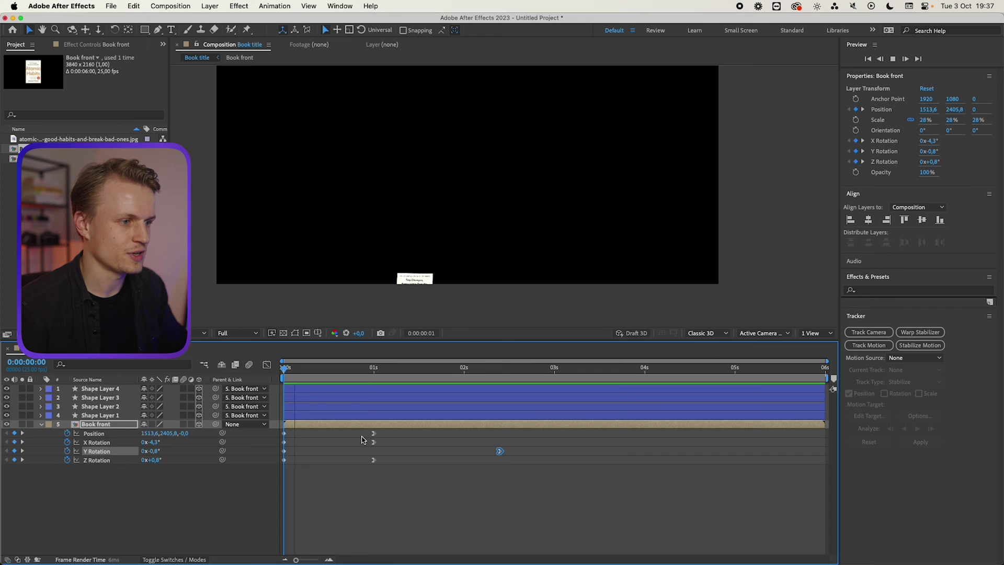
Hold the Position with a keyframe at 0:00:02:14, then at 0:00:03:14 set Position Y to 2399.8, X Rotation to -13.7° and Y Rotation to 12.7°.
drag(399, 372, 600, 388)
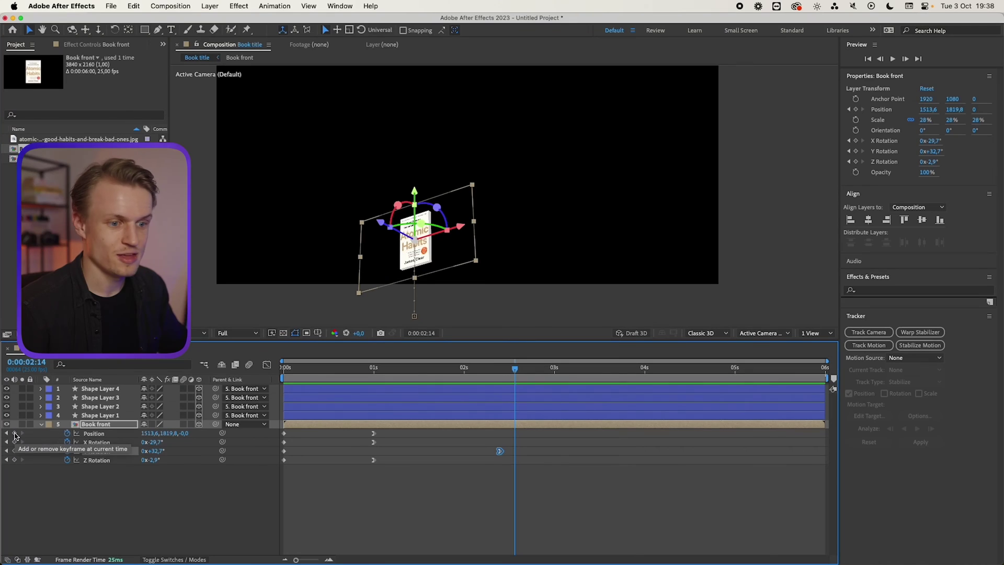
click(14, 434)
drag(515, 369, 604, 368)
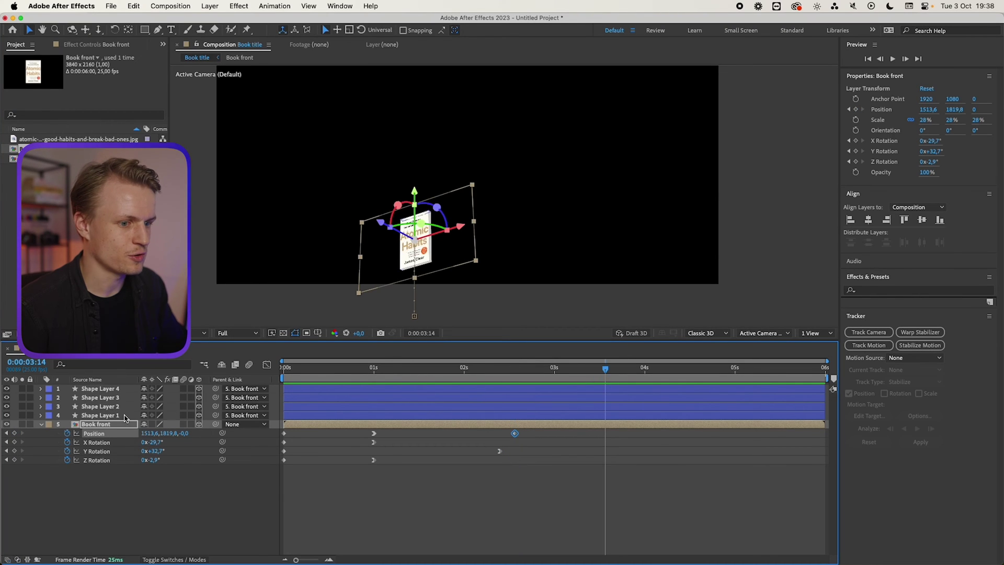
drag(166, 435, 380, 458)
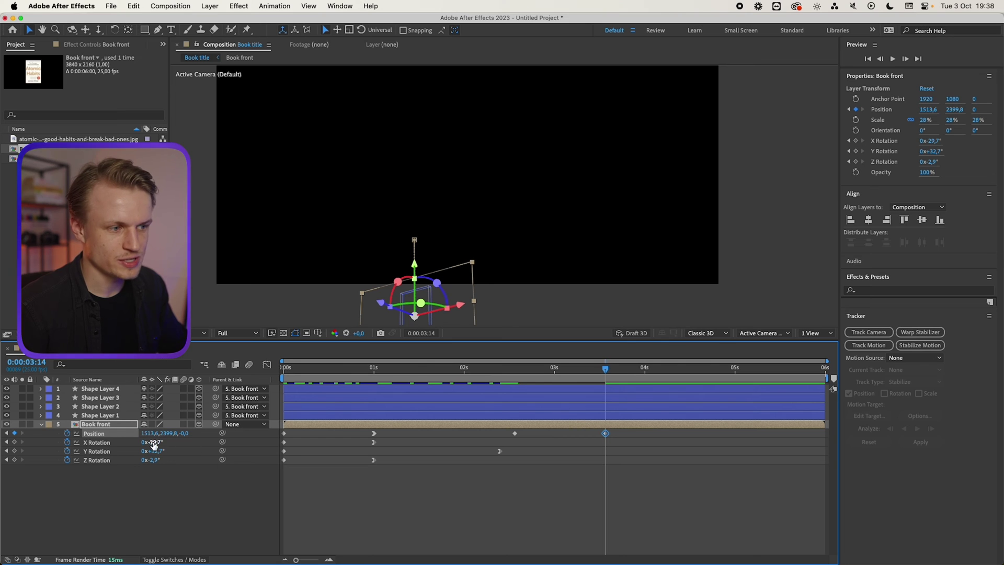
mouse_move(153, 444)
mouse_down()
mouse_move(170, 446)
mouse_move(149, 450)
mouse_up()
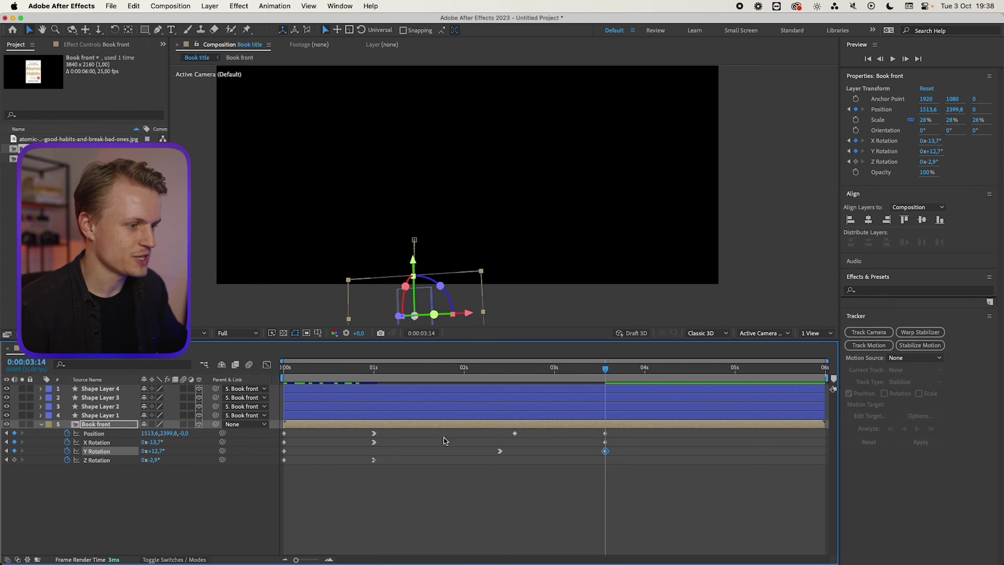
Duplicate the 1-second X Rotation keyframe to 0:00:02:14 and return to the start to preview the animation.
click(373, 442)
drag(525, 366, 446, 398)
key(space)
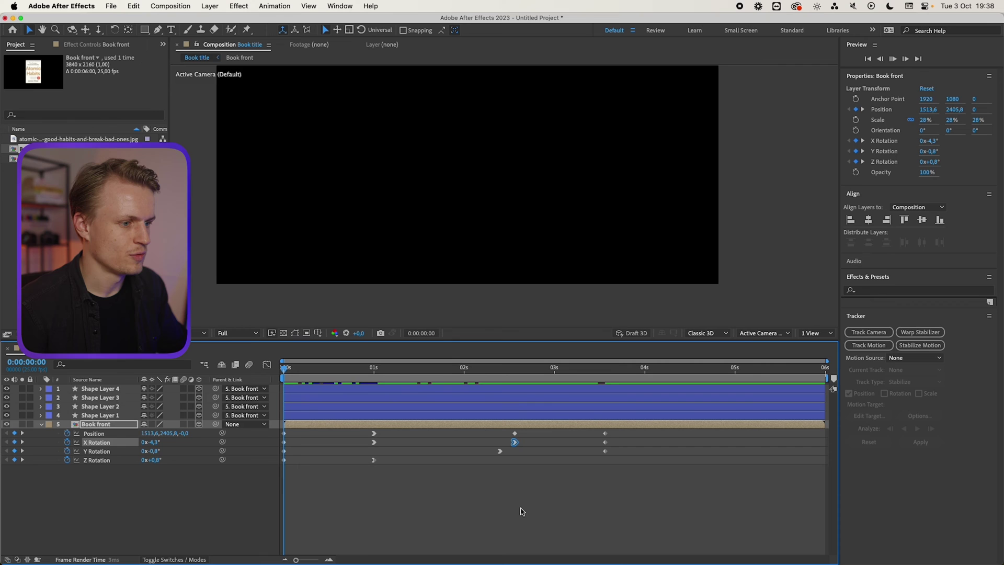
Apply Easy Ease Out to the Position keyframe at 0:00:02:14 and shift the final Position keyframe to 0:00:03:07.
click(518, 367)
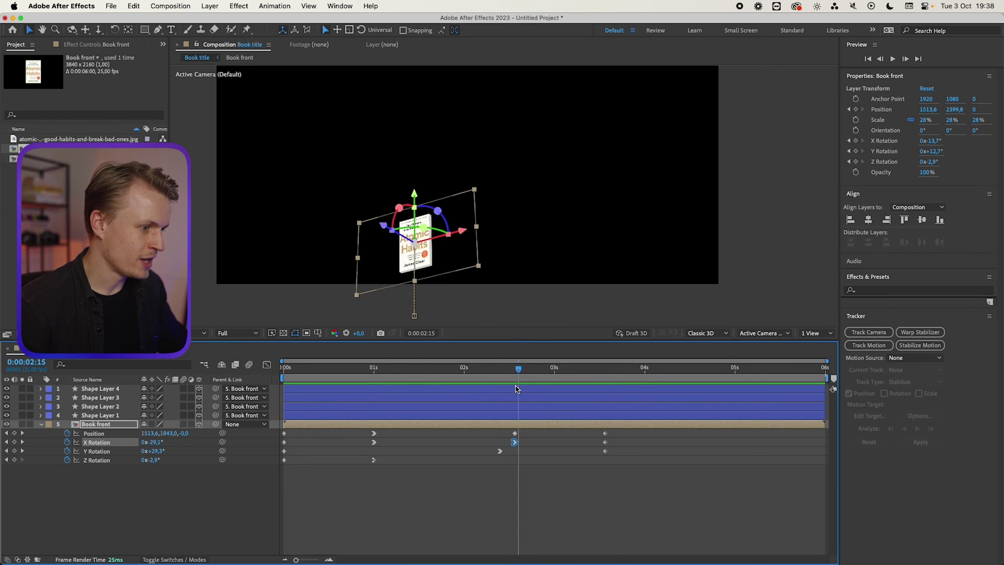
drag(516, 388, 501, 445)
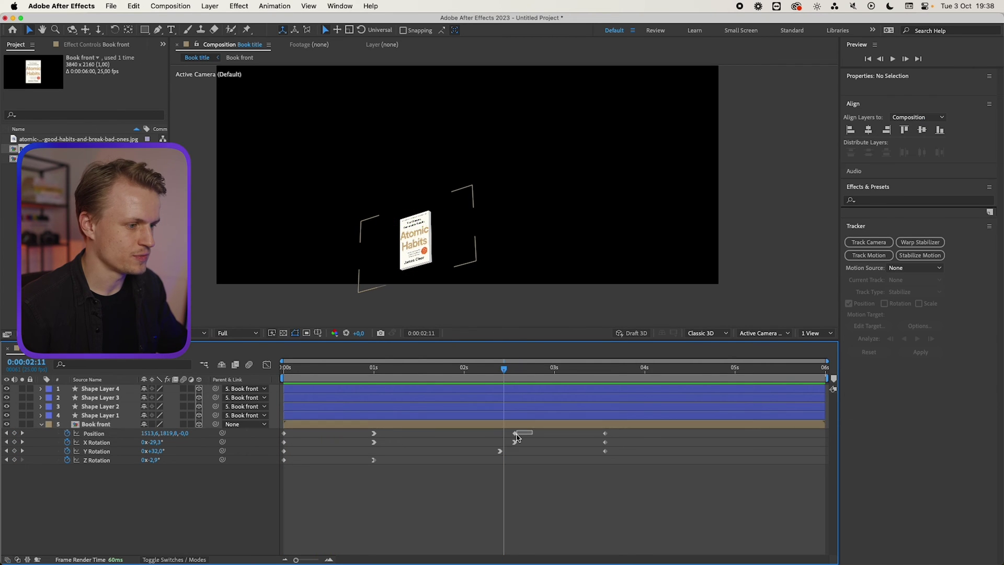
right_click(514, 433)
mouse_move(575, 553)
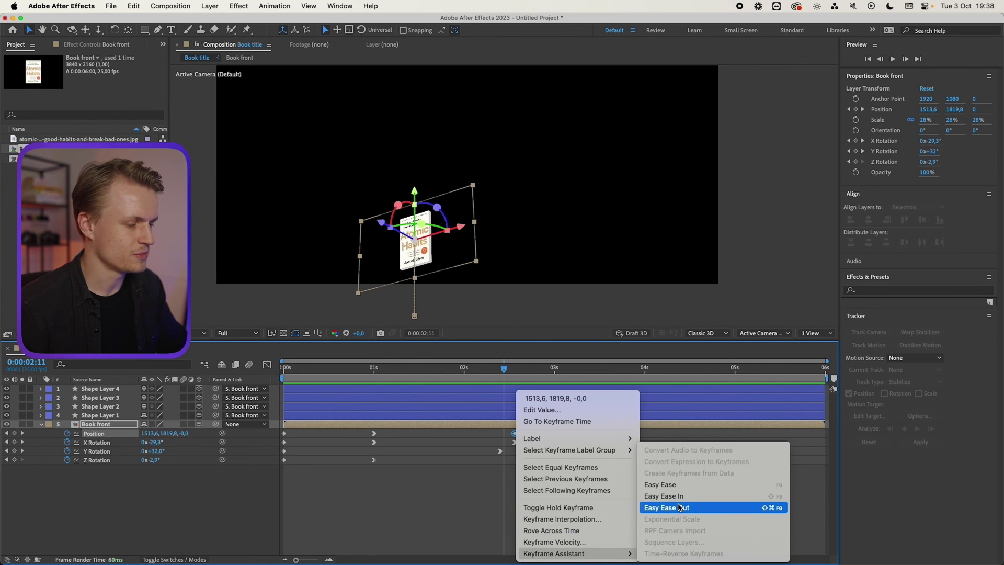
click(679, 507)
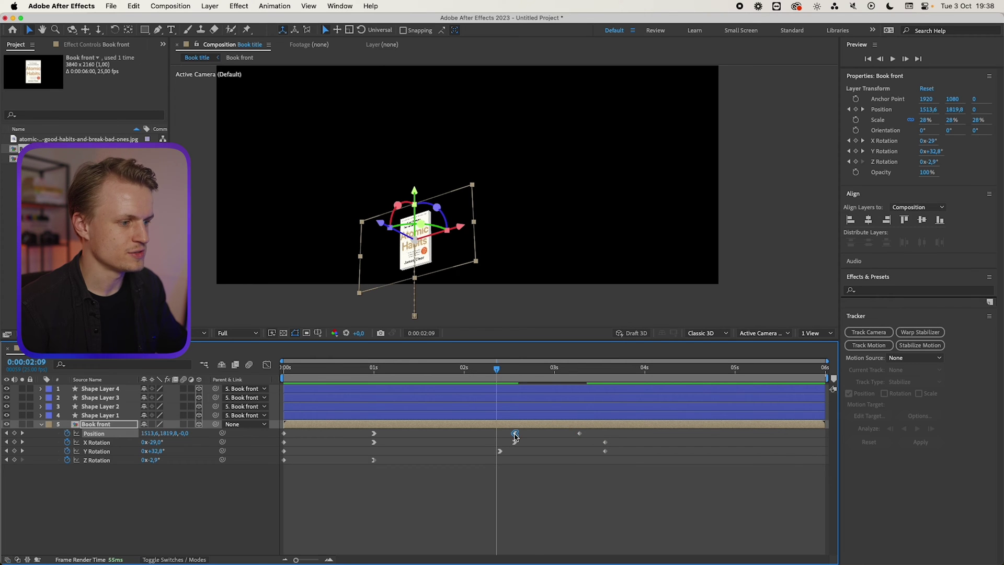
Lengthen the outgoing ease of the Position keyframe at 0:00:02:14 in the Graph Editor so the exit accelerates more sharply.
click(266, 369)
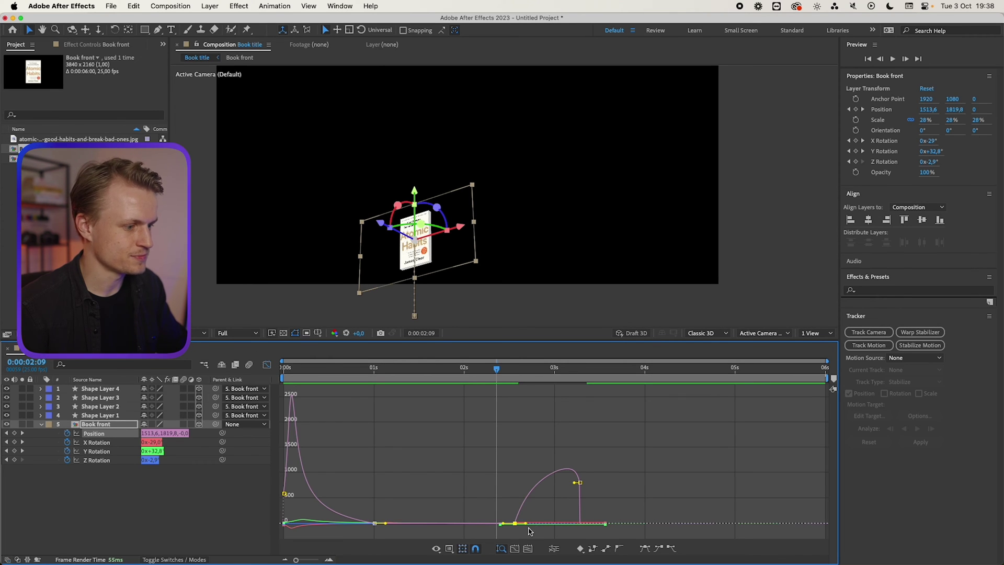
drag(528, 528, 547, 530)
key(Home)
click(266, 365)
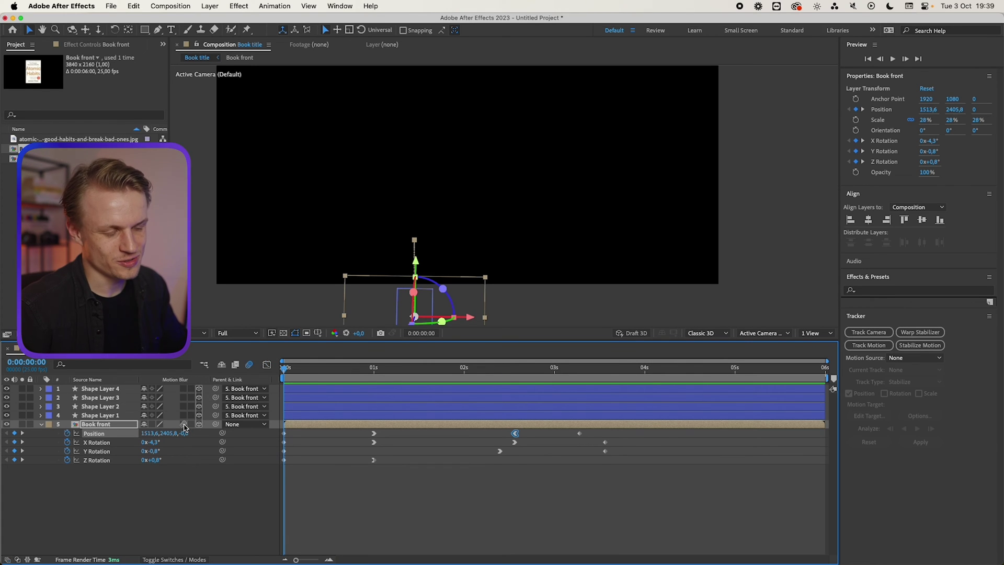
Enable motion blur for Book front and the four shape layers, and preview the animation.
click(382, 478)
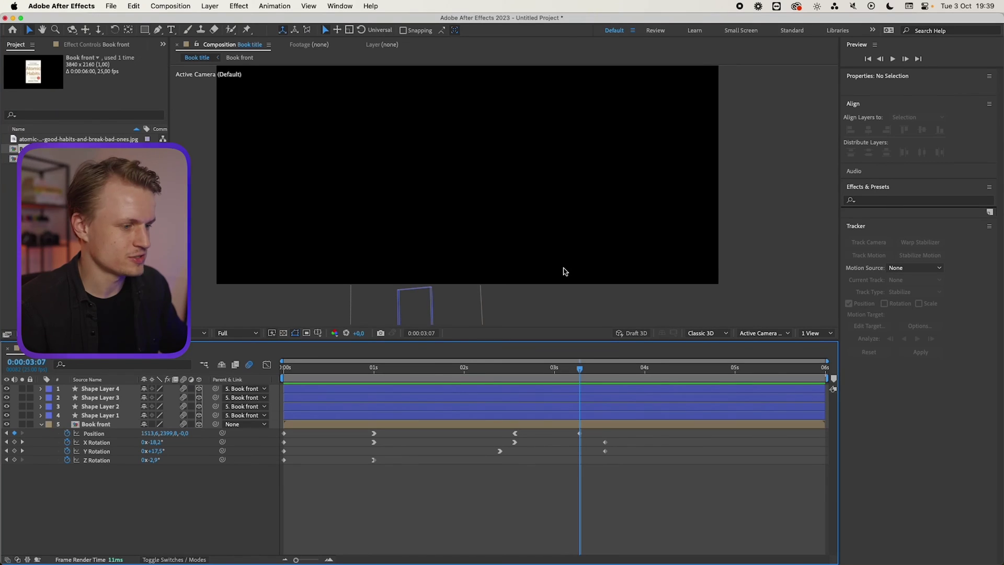
key(space)
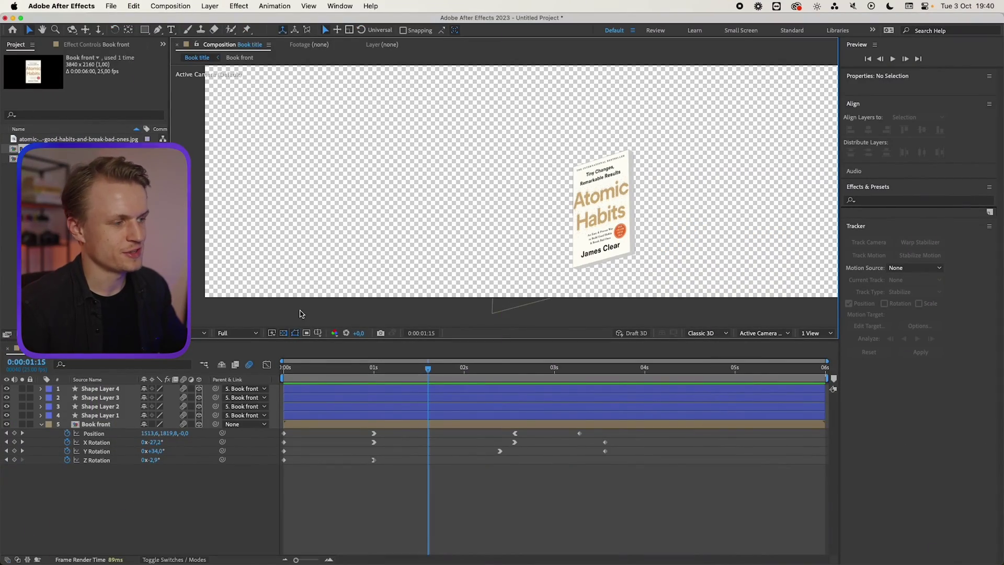
Set the fill colour for new shapes to near-black 161616.
key(h)
drag(285, 242, 305, 266)
key(v)
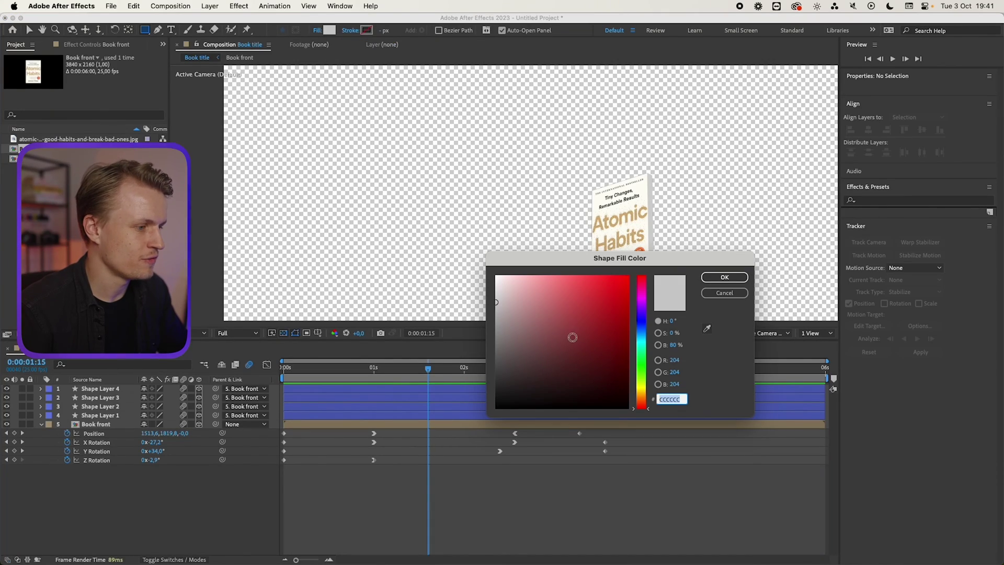
mouse_move(572, 337)
mouse_down()
mouse_move(502, 390)
mouse_move(448, 397)
mouse_up()
key(Return)
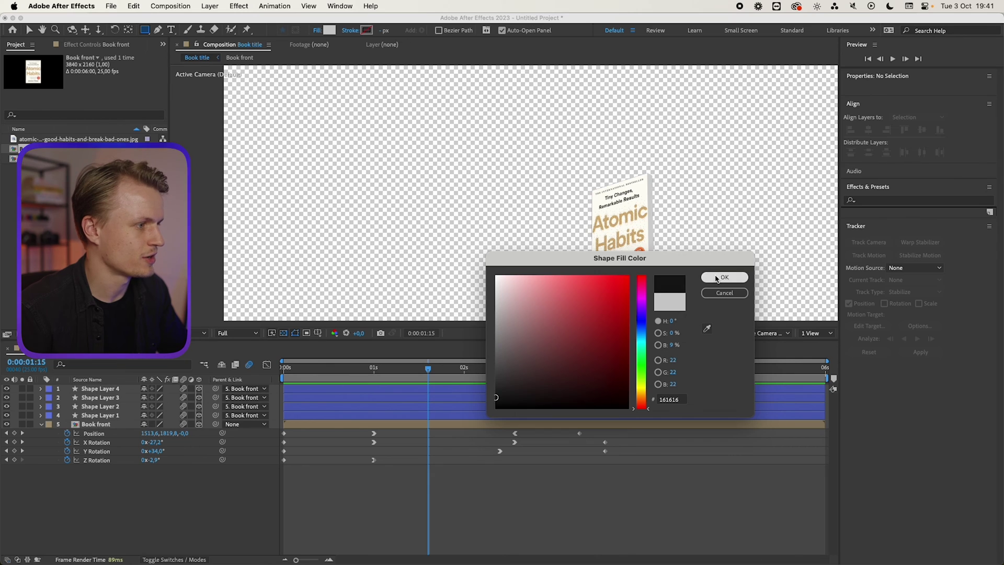
Draw a closed four-cornered title panel with the Pen tool, from beyond the frame's left edge to the book, with its right end slanted like the cover.
key(g)
key(space)
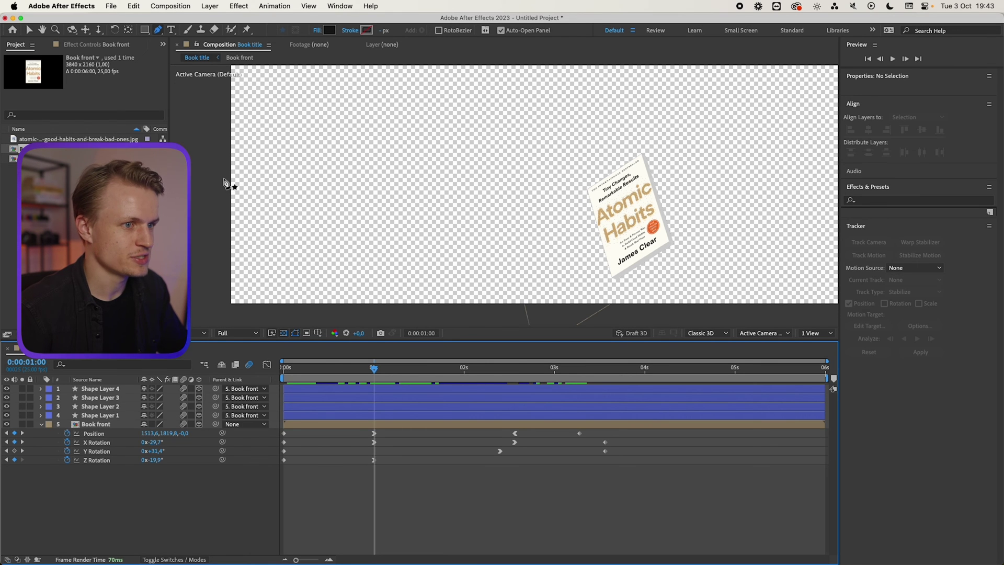
click(216, 162)
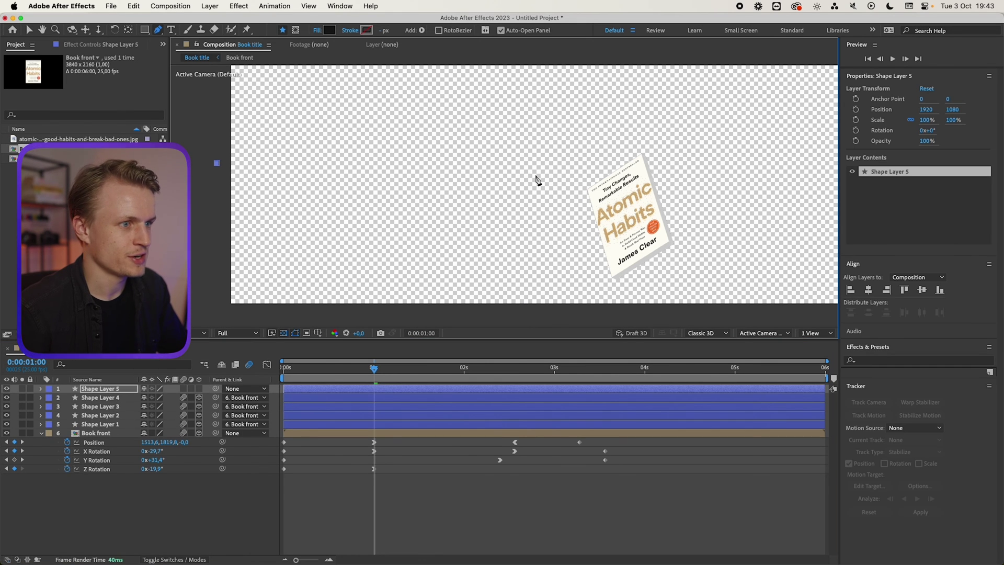
click(559, 163)
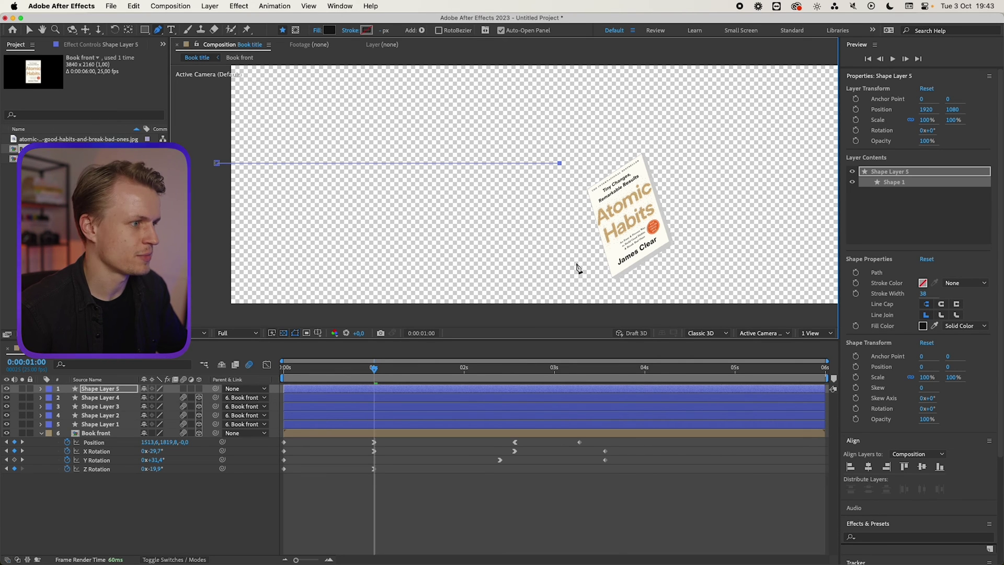
key(super+z)
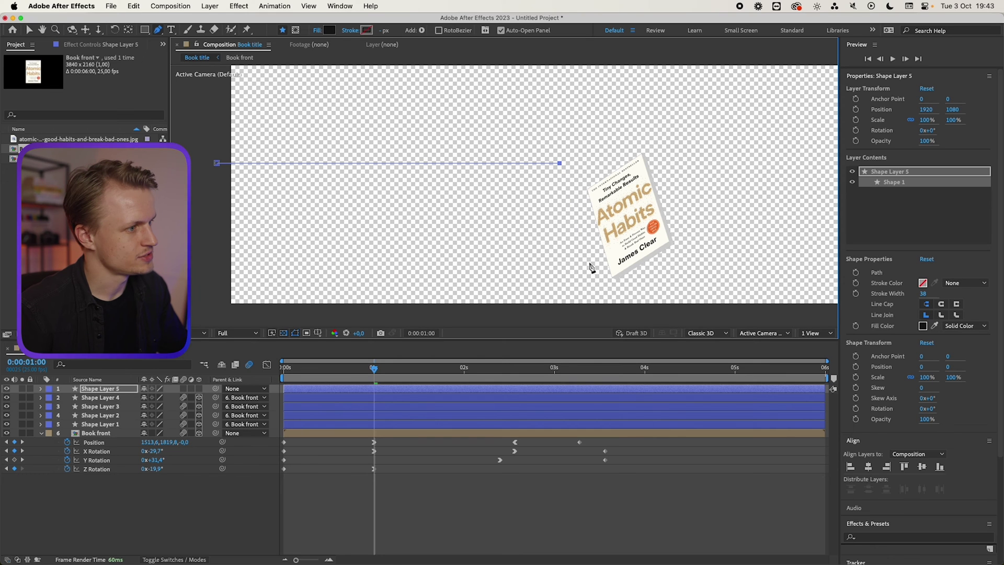
click(589, 262)
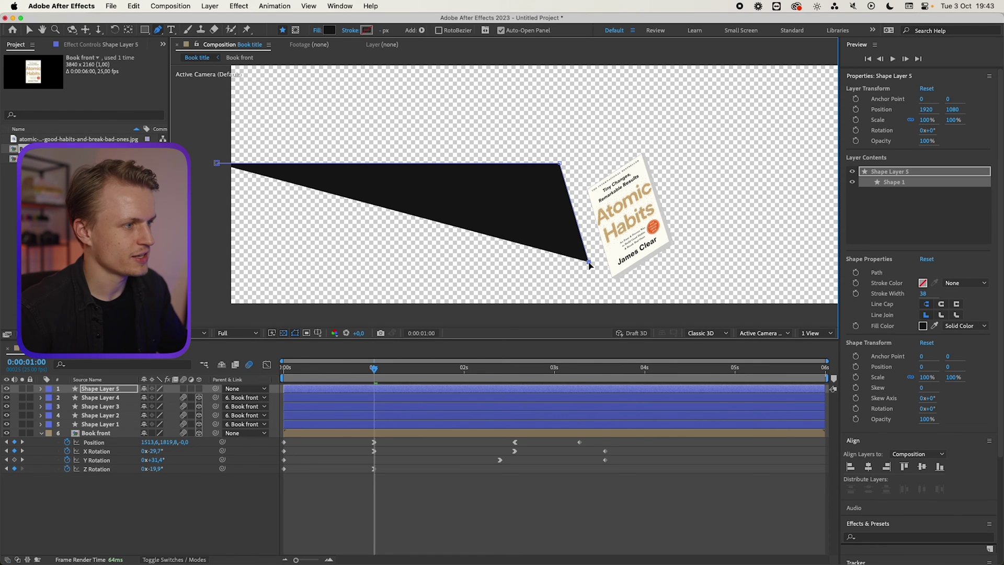
click(211, 262)
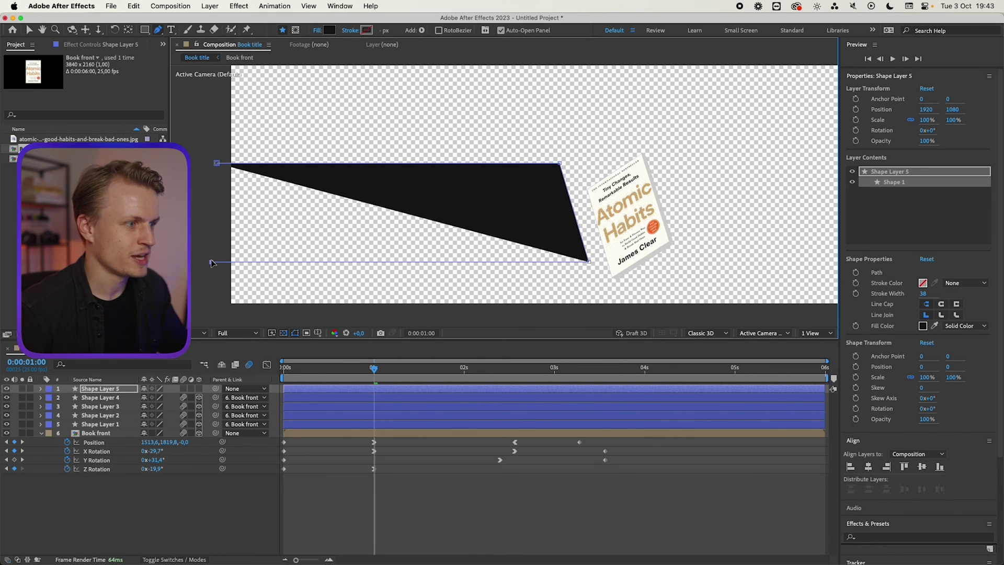
click(217, 163)
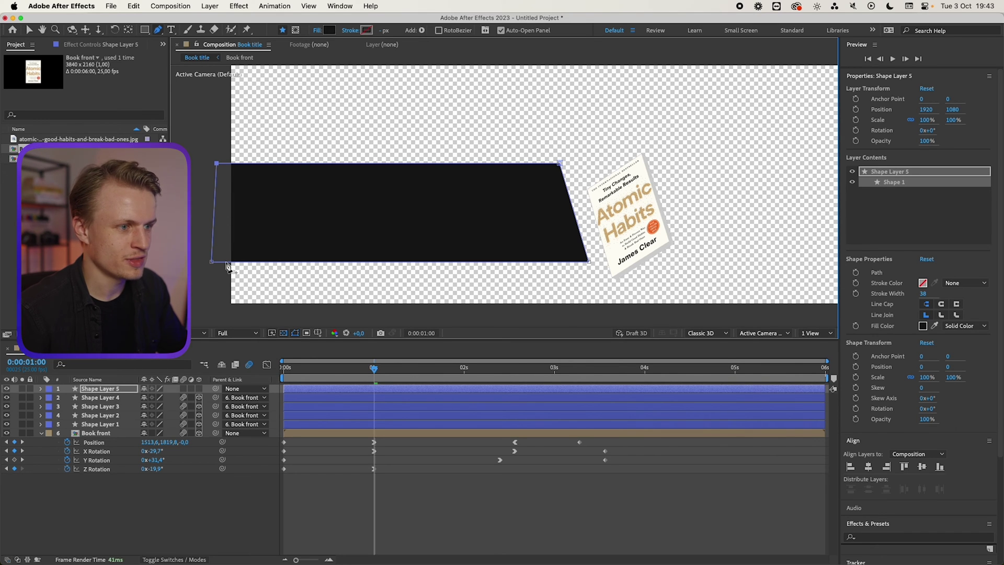
Add points to the title panel's bottom edge and pull its left part down to form a stepped lower tab with a slanted end.
click(380, 261)
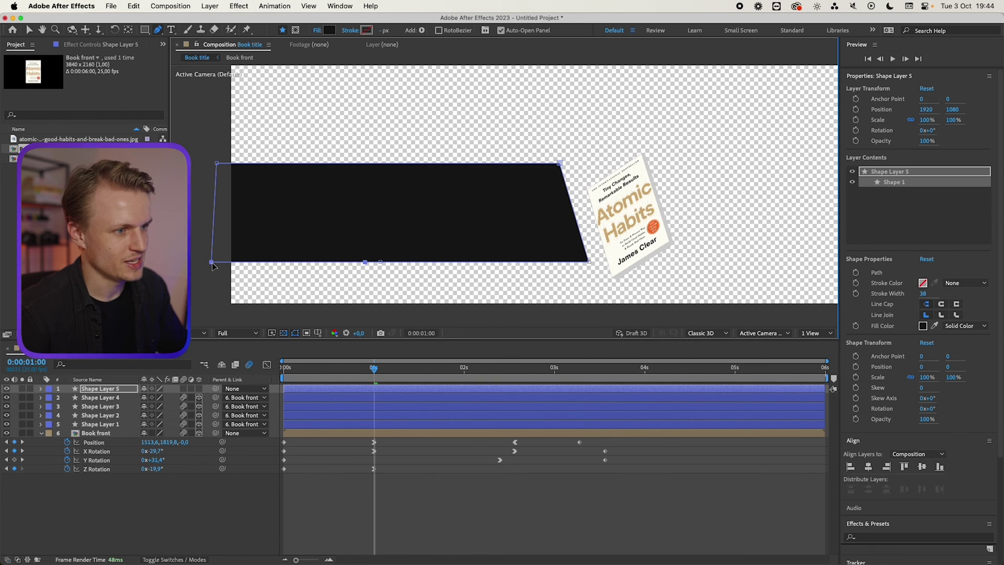
drag(212, 263, 232, 284)
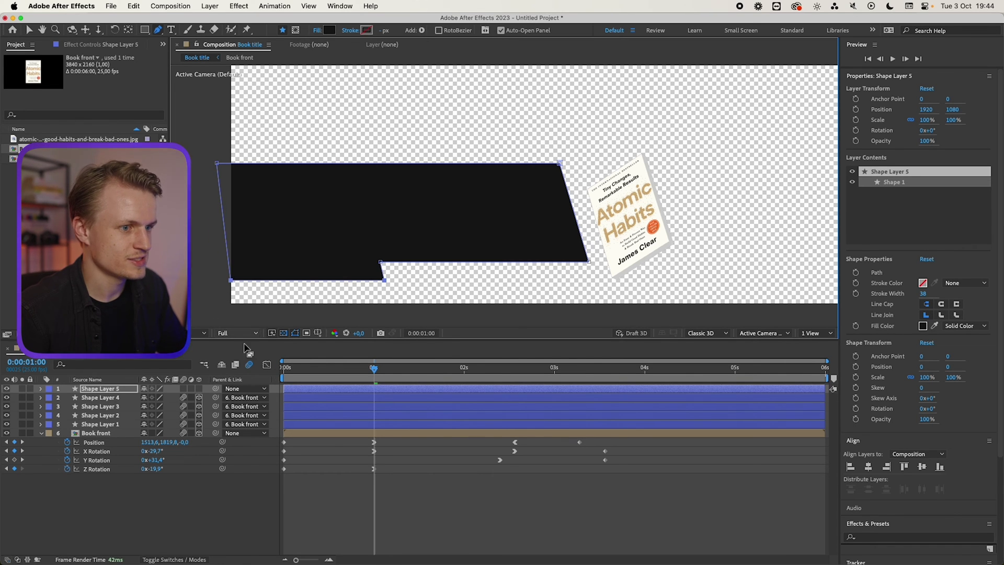
click(256, 494)
Choose the Ellipse tool with no layer selected and set the fill for new shapes to None.
drag(491, 231, 550, 228)
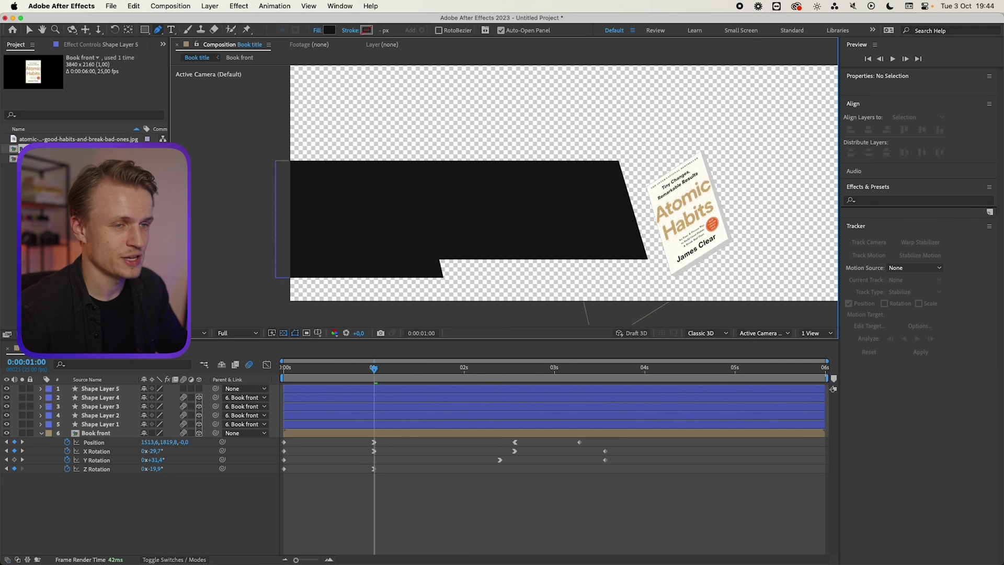
click(145, 30)
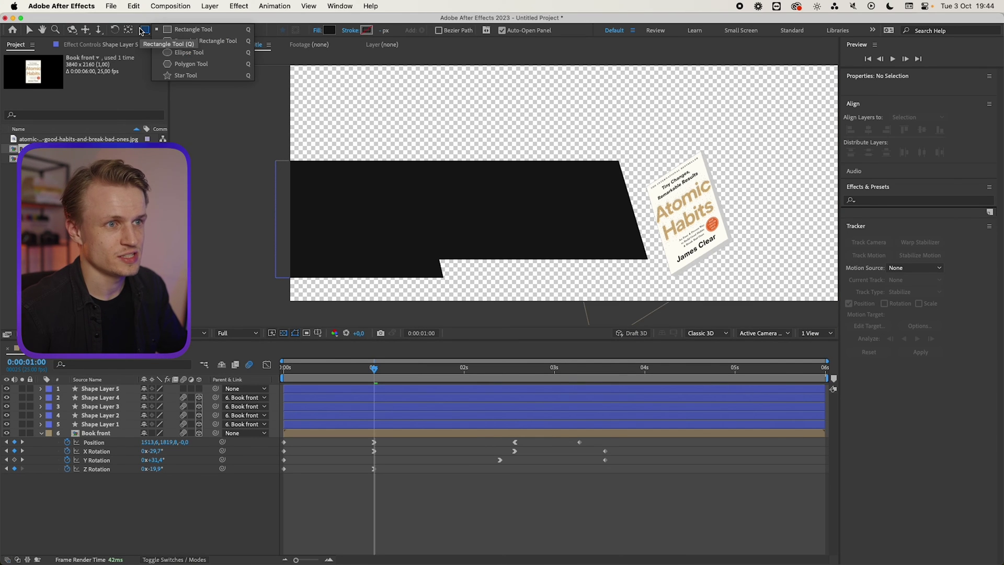
click(189, 53)
click(424, 556)
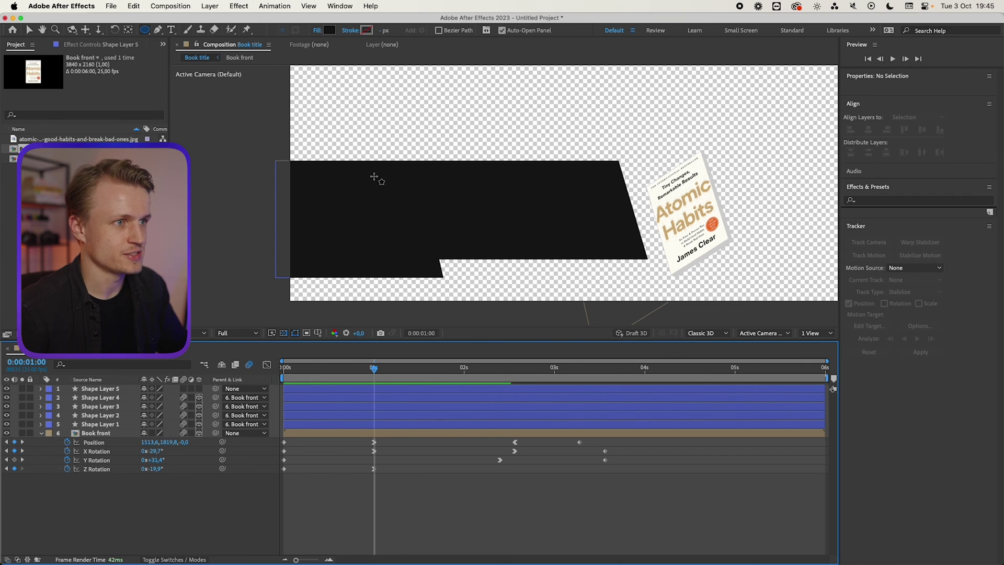
click(317, 30)
click(450, 250)
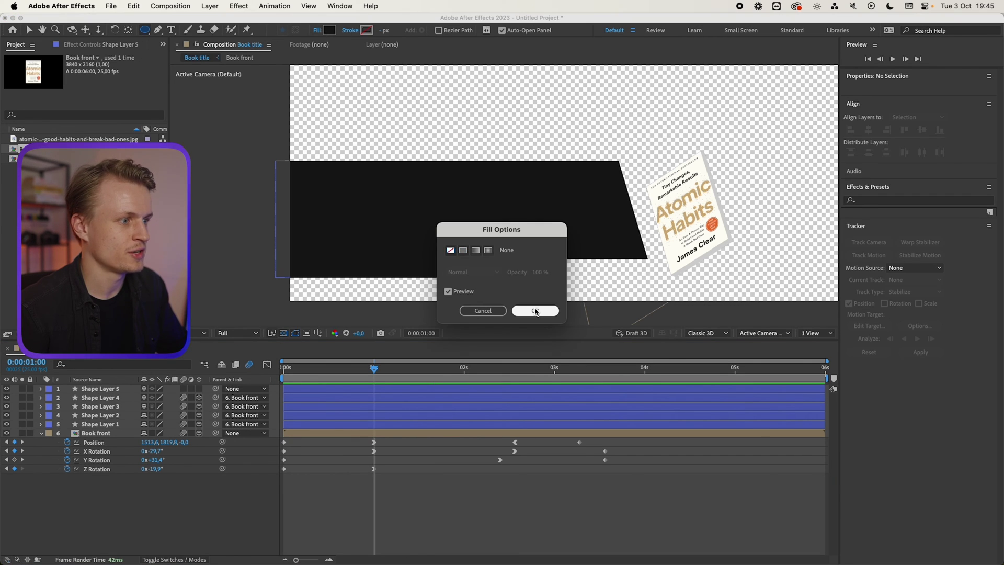
click(533, 311)
Set the stroke for new shapes to solid white with a width of 20 px.
click(350, 30)
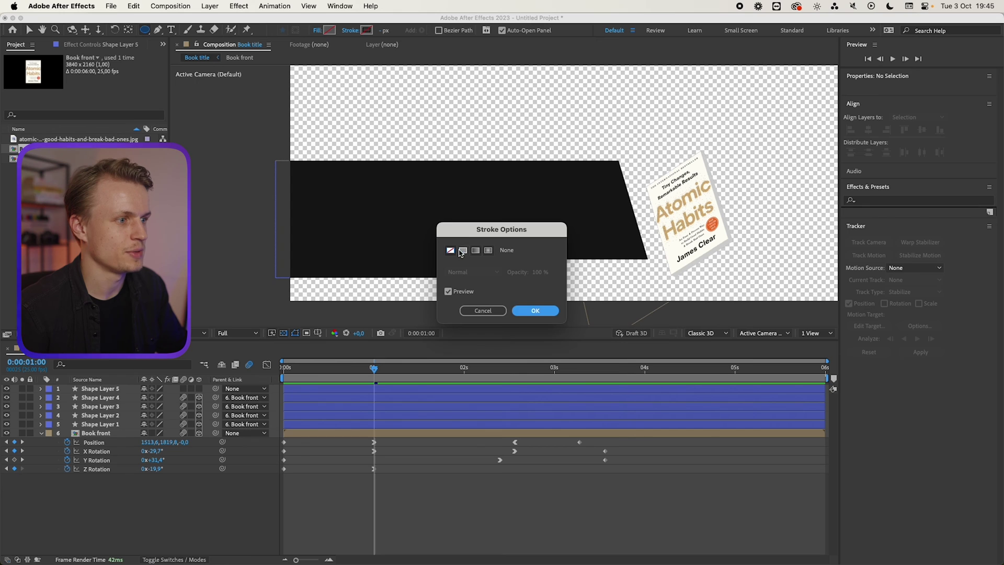
click(463, 250)
click(535, 310)
key(Return)
click(385, 30)
text(20)
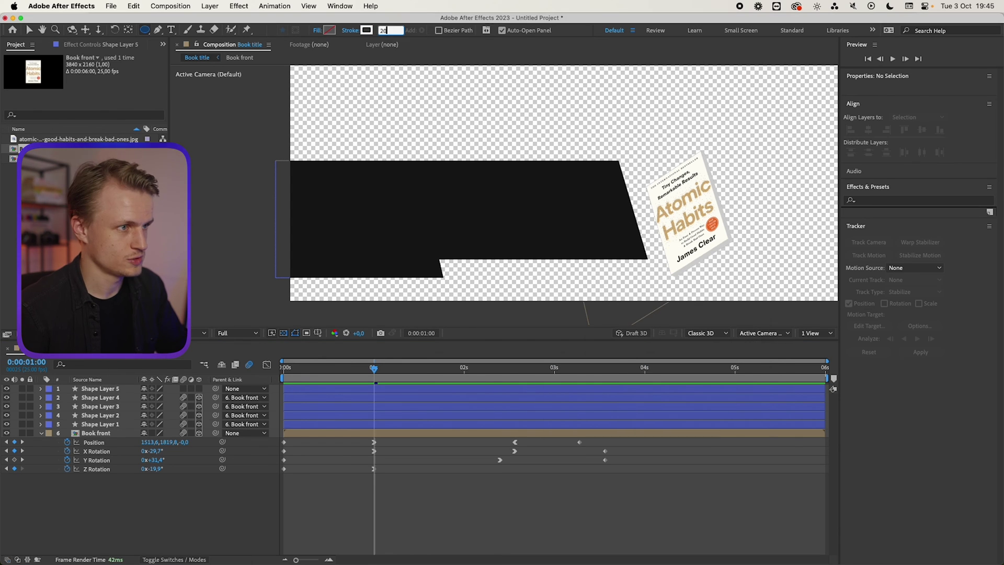
Draw a circle about 320 px across on the title panel's left part and set its stroke width to 10 px.
mouse_move(314, 178)
mouse_down()
mouse_move(416, 296)
mouse_move(390, 242)
mouse_up()
key(v)
key(super+Tab)
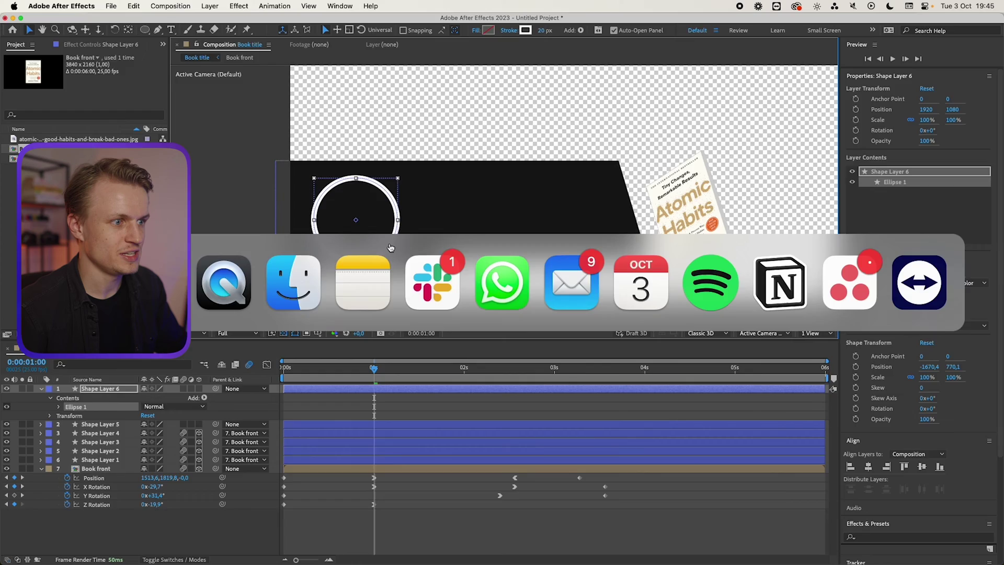
click(544, 30)
text(10)
key(Return)
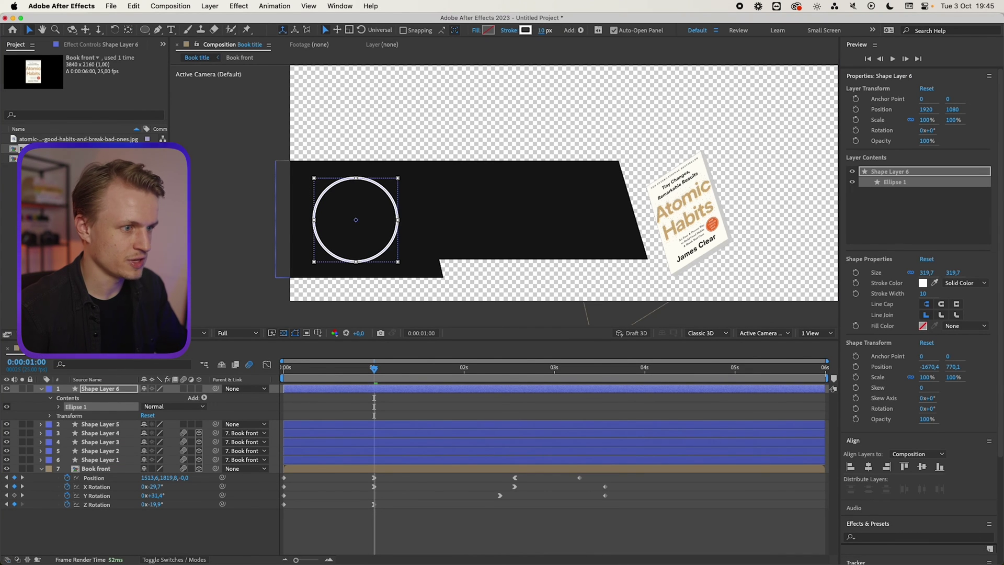
Add the number 15 in Montserrat Bold at 179.5 px and centre it inside the circle.
key(super+t)
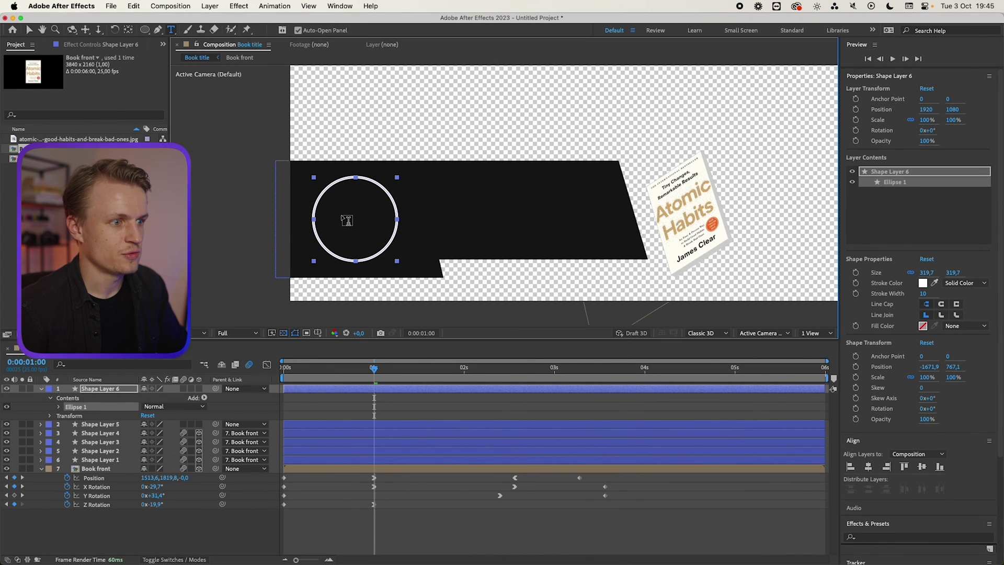
click(341, 230)
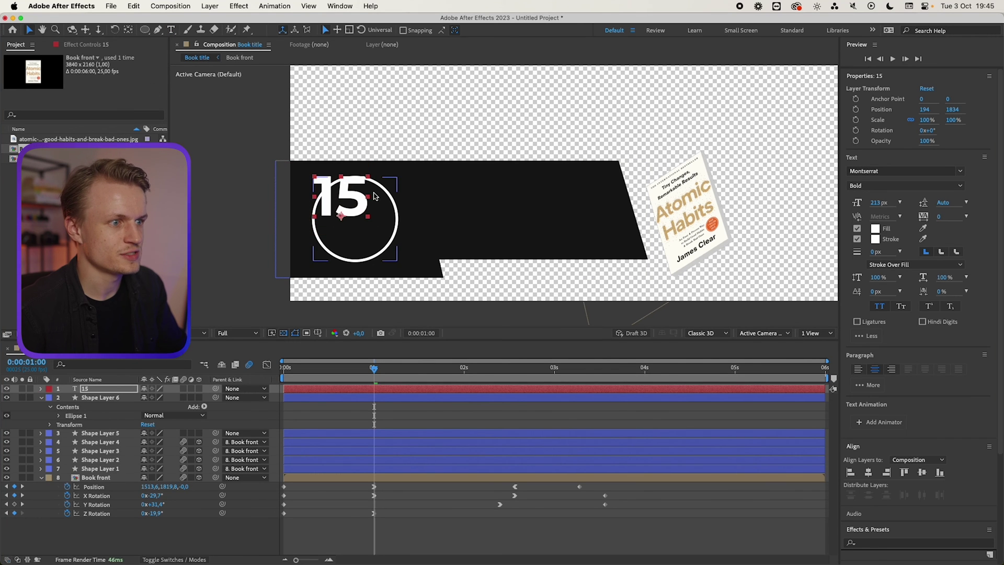
drag(365, 228, 361, 225)
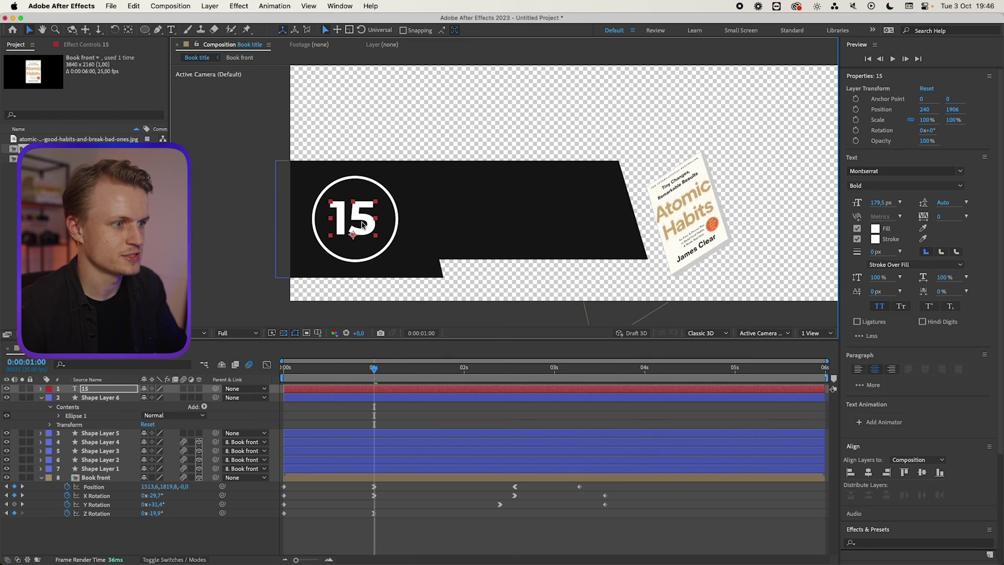
Draw a text box between the circle and the panel's slanted end and enter Atomic Habits, left-aligned at 70 px.
key(super+t)
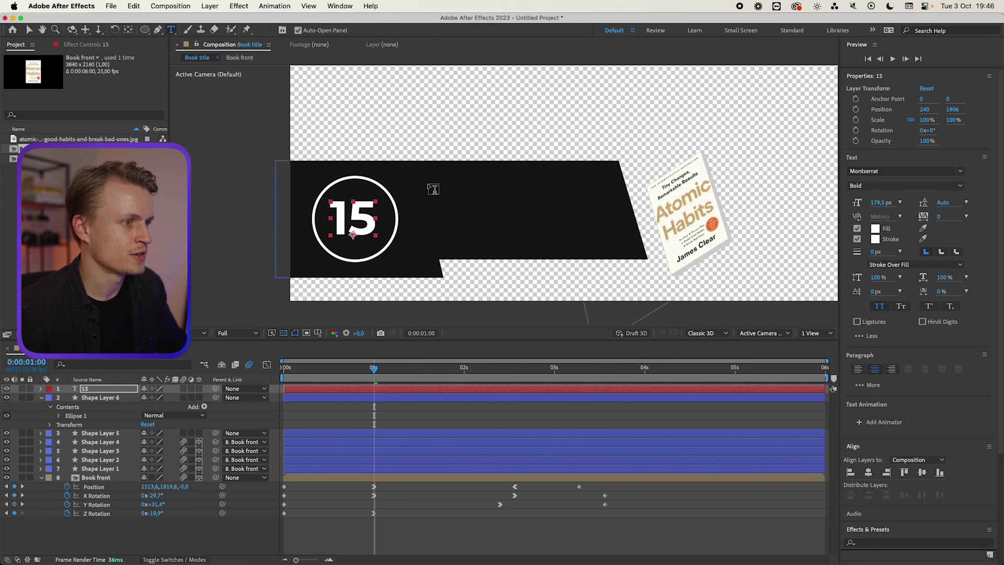
drag(429, 185, 612, 254)
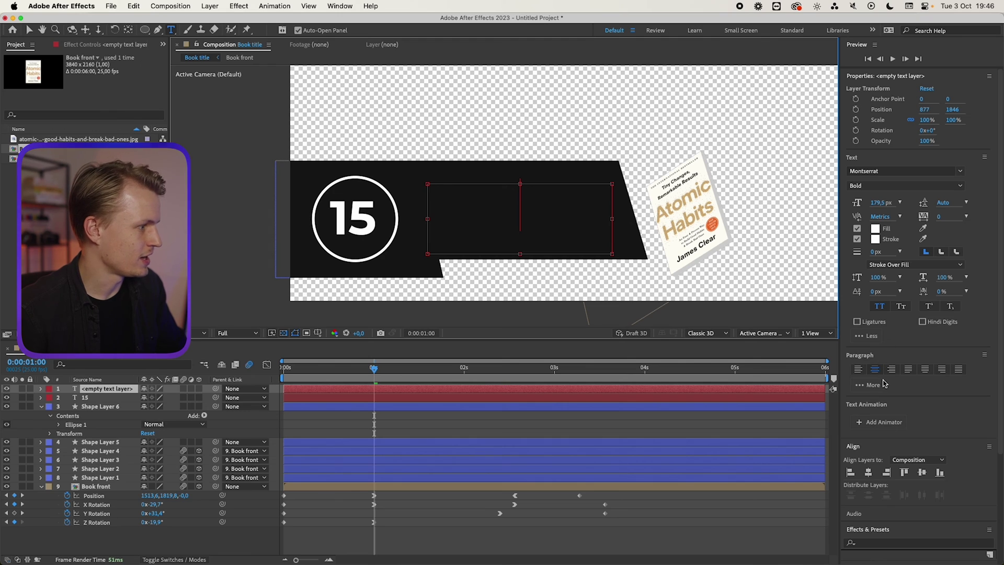
click(857, 371)
click(888, 202)
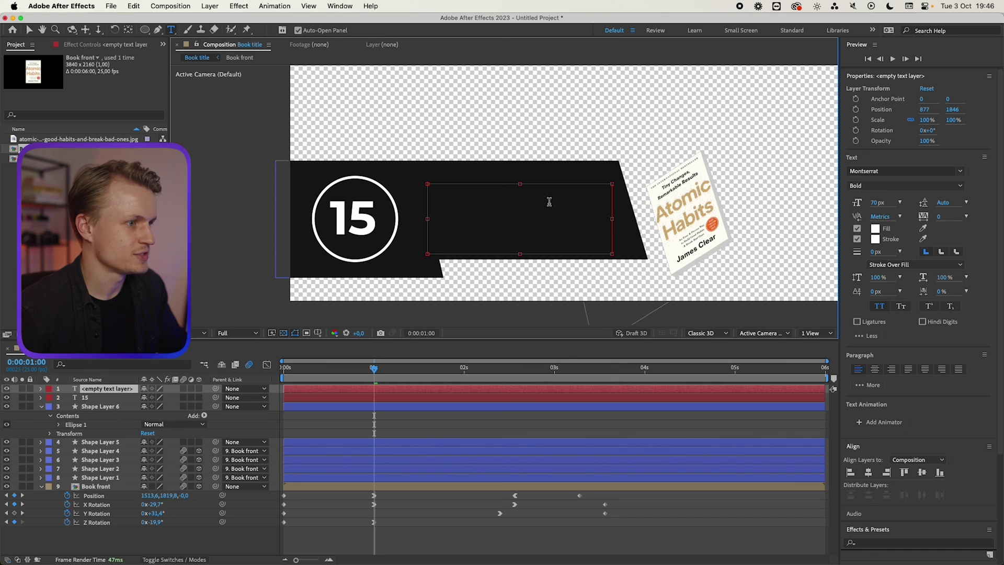
text(Atomic Habits)
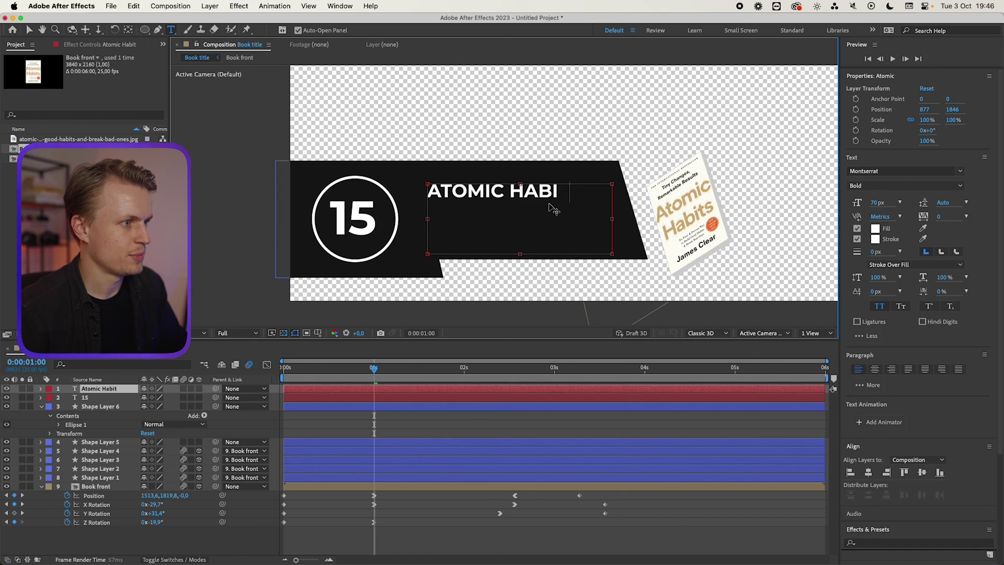
Set the Atomic Habits text to Montserrat Medium at 60 px.
key(super+a)
click(905, 185)
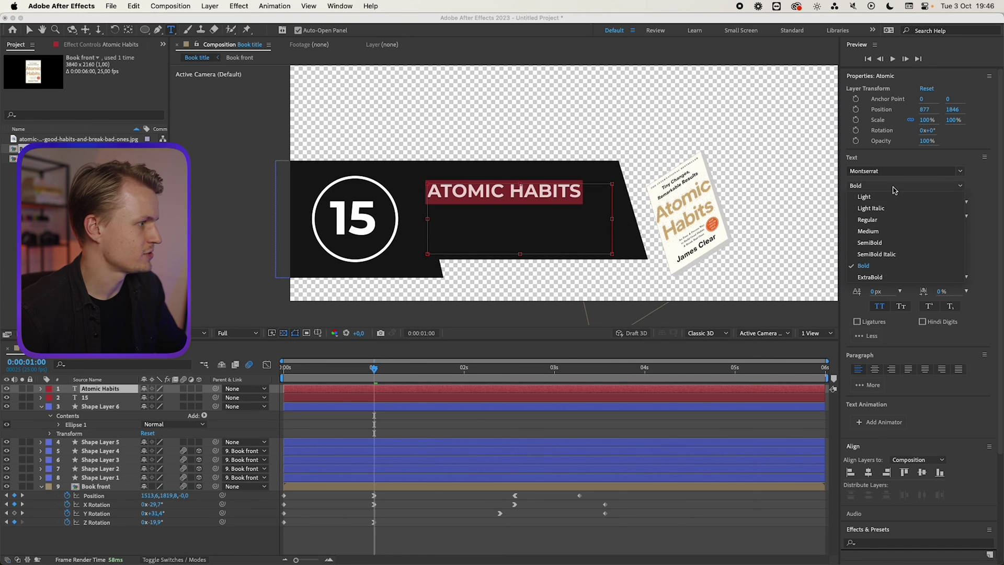
click(882, 237)
mouse_move(877, 202)
mouse_down()
mouse_move(852, 203)
mouse_move(872, 204)
mouse_up()
Add the author line James Clear below Atomic Habits in the same text box.
click(569, 193)
key(Return)
text(Jams)
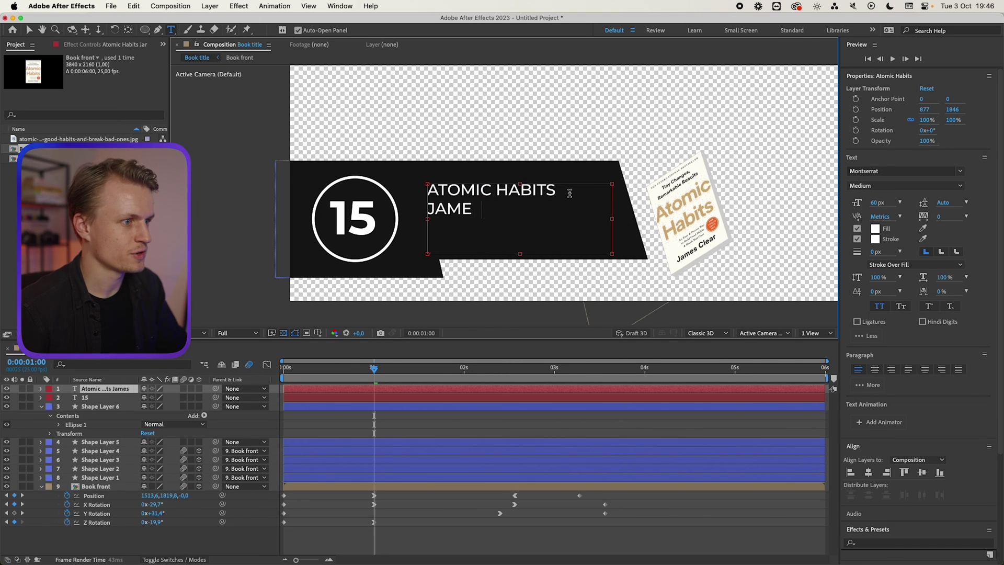
text(s clear)
Stretch both lines of the title text to a horizontal scale of 118%.
key(super+a)
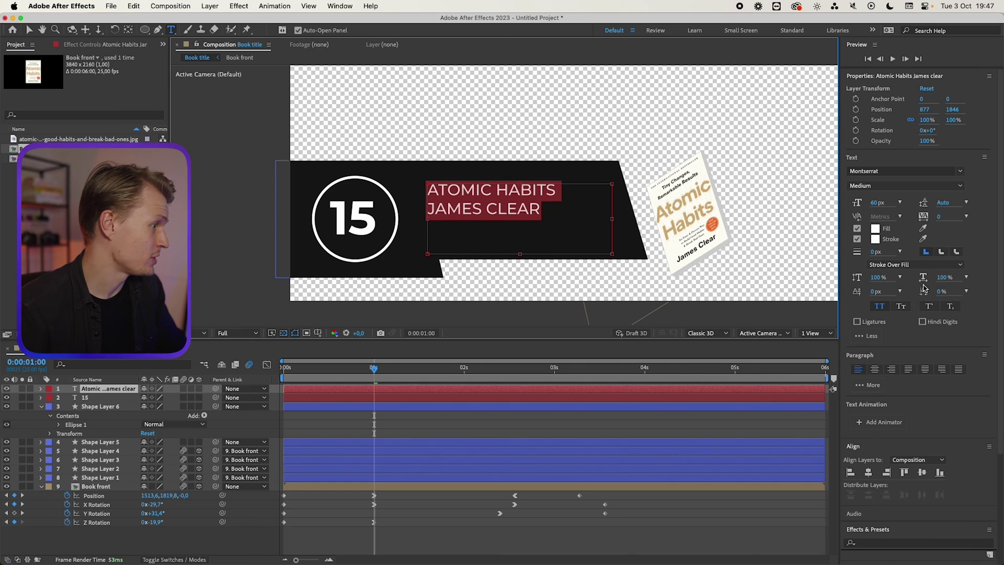
click(940, 279)
drag(942, 279, 952, 279)
Recolour only the author line to the grey B3B3B3.
click(550, 209)
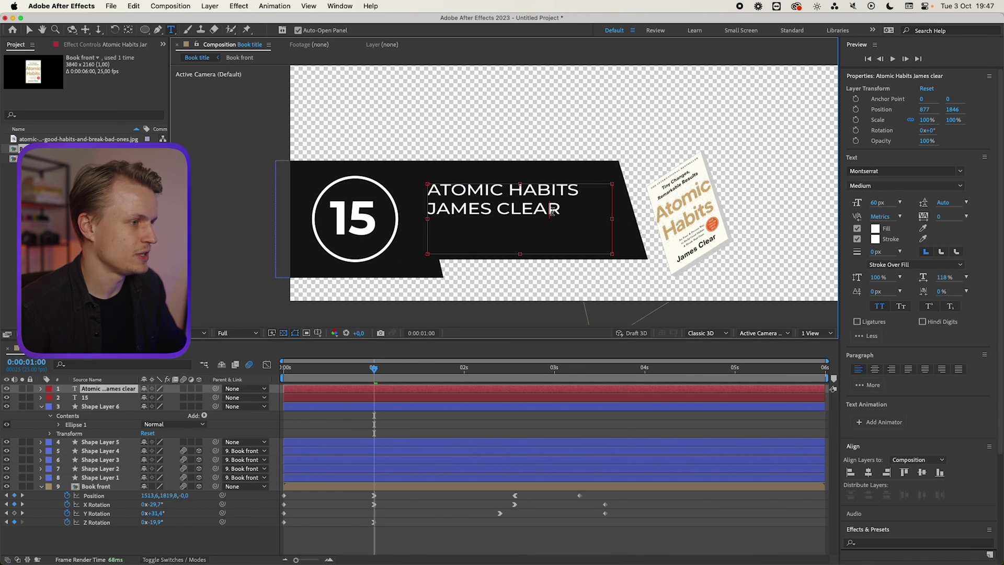
triple_click(553, 210)
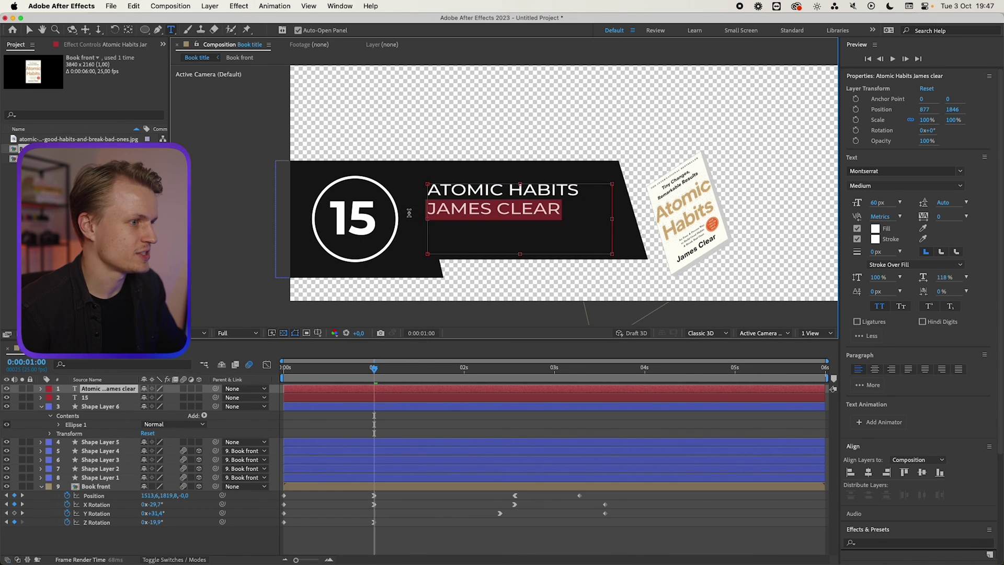
click(874, 228)
drag(502, 317, 476, 314)
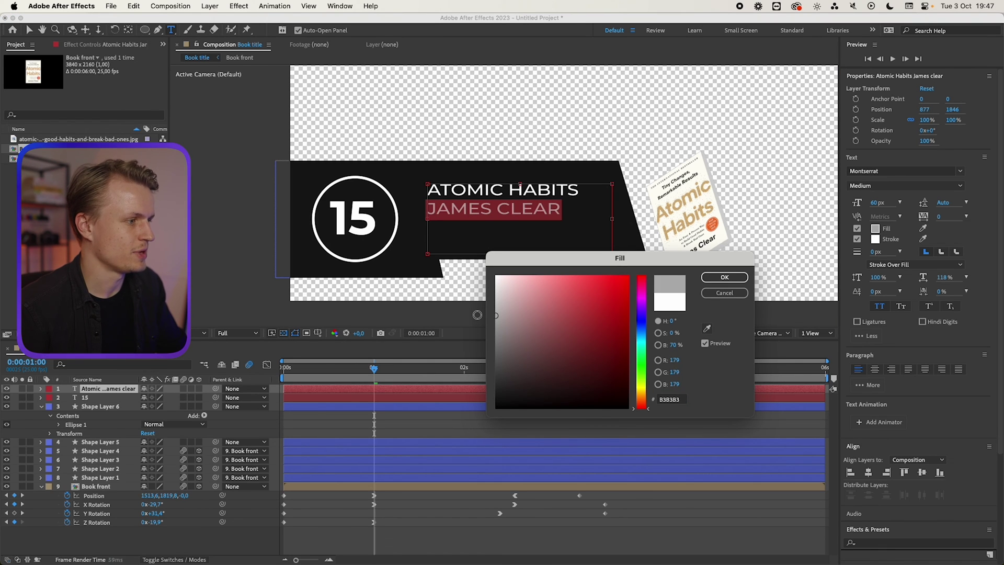
key(Return)
Reduce the title text to 49 px with 81 px leading and reposition it beside the circle, vertically centred in the panel.
click(29, 30)
drag(537, 210, 539, 221)
drag(875, 203, 867, 205)
drag(523, 203, 528, 204)
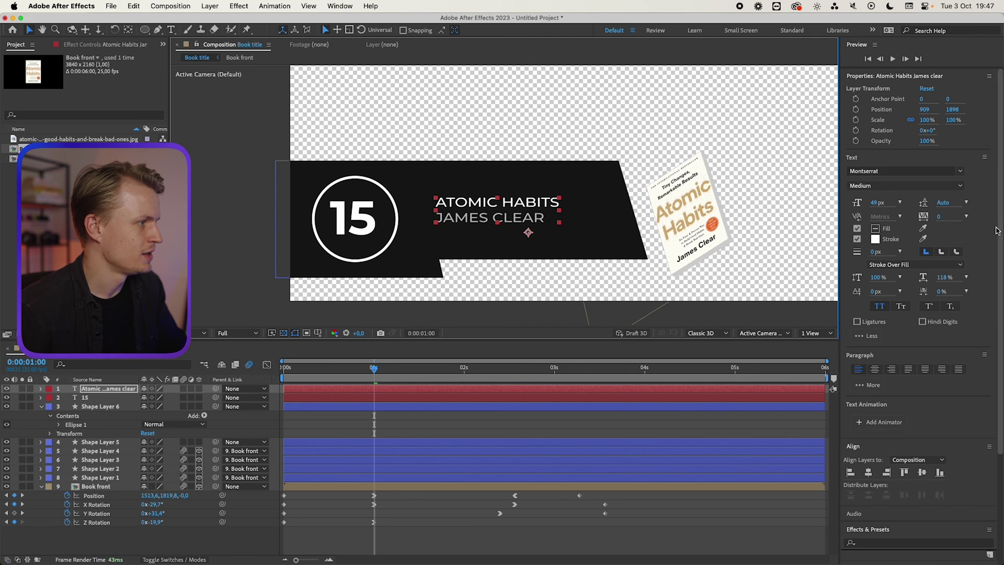
drag(942, 203, 944, 202)
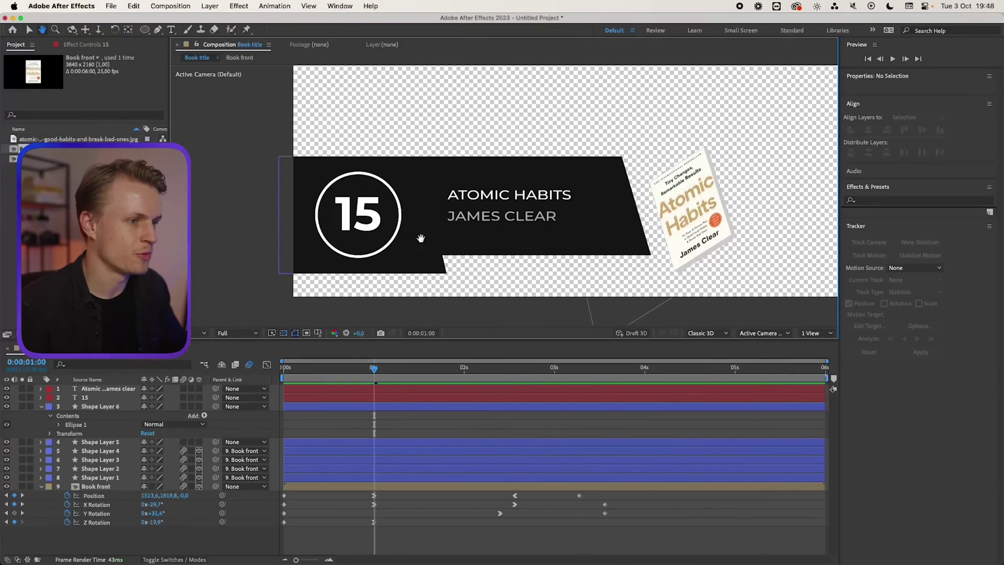
Turn the title text, the number 15 and the circle's Shape Layer 6 into 3D layers.
click(389, 222)
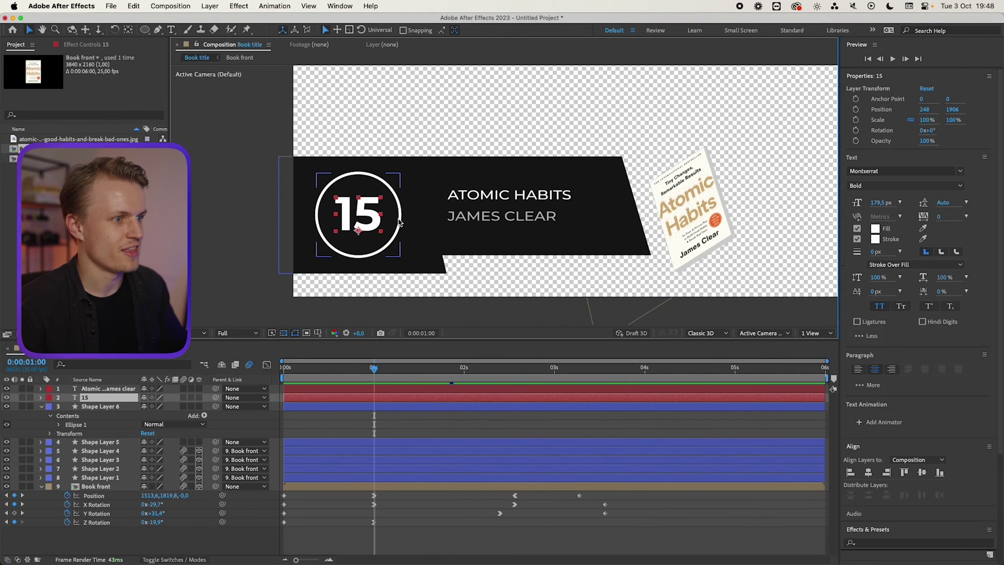
click(450, 217)
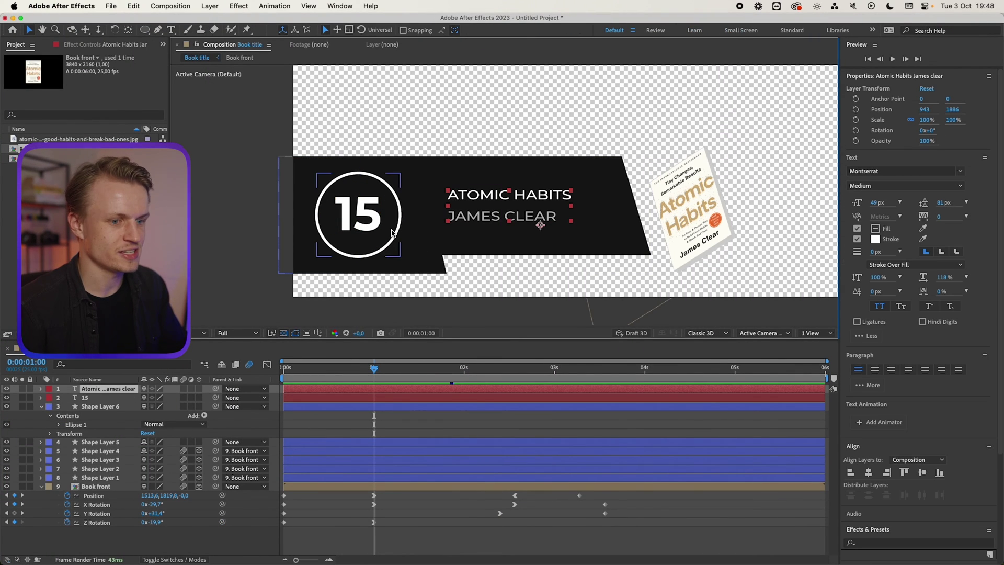
super+click(113, 407)
super+click(113, 407)
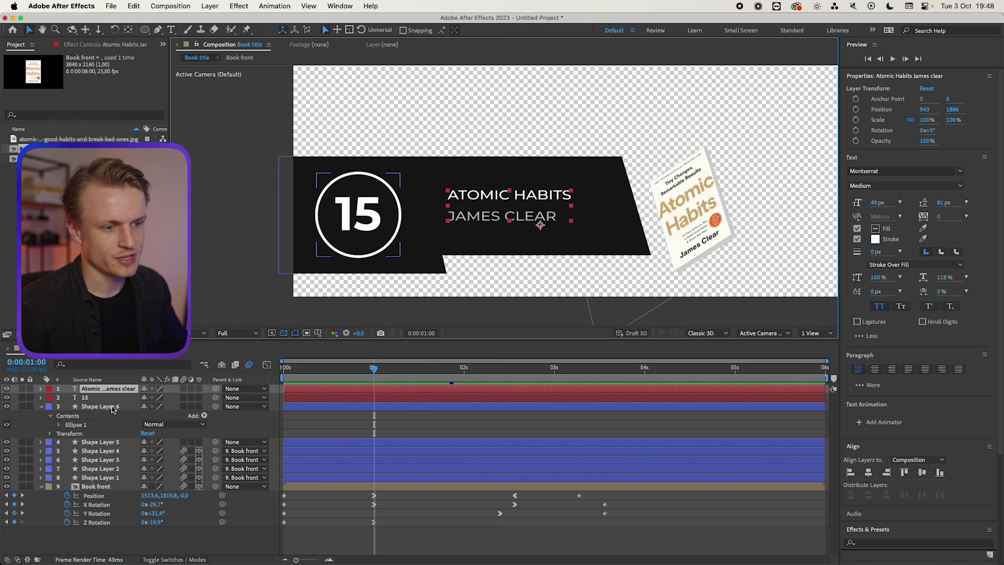
drag(200, 389, 199, 406)
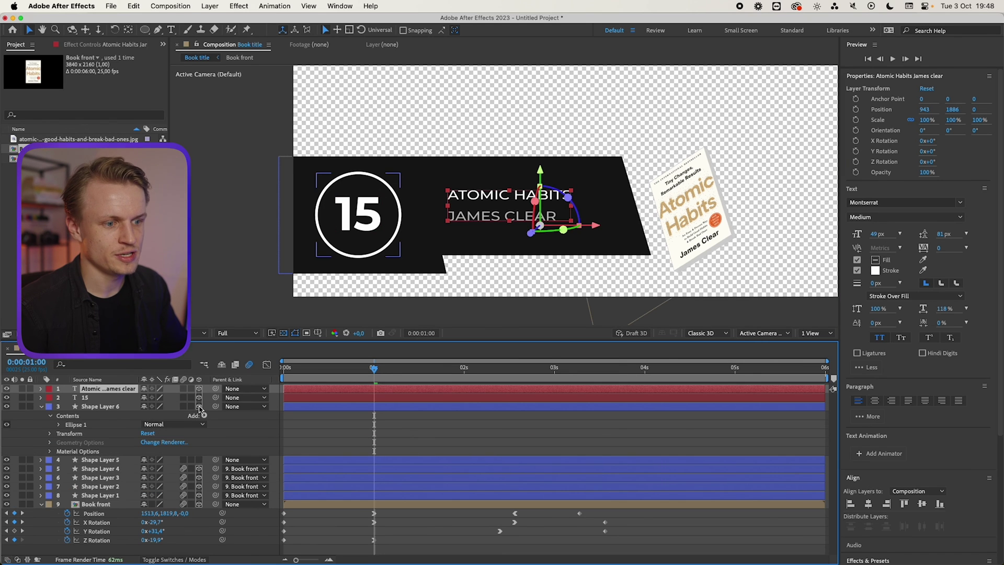
Parent the title text layer and the circle's Shape Layer 6 to the 15 layer.
click(110, 398)
click(112, 389)
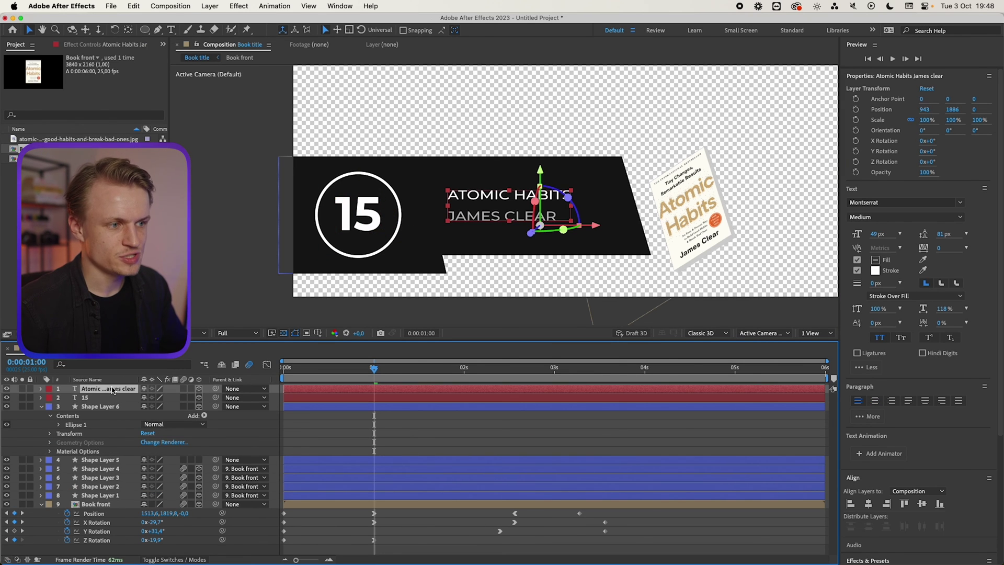
drag(216, 388, 94, 398)
drag(205, 406, 103, 401)
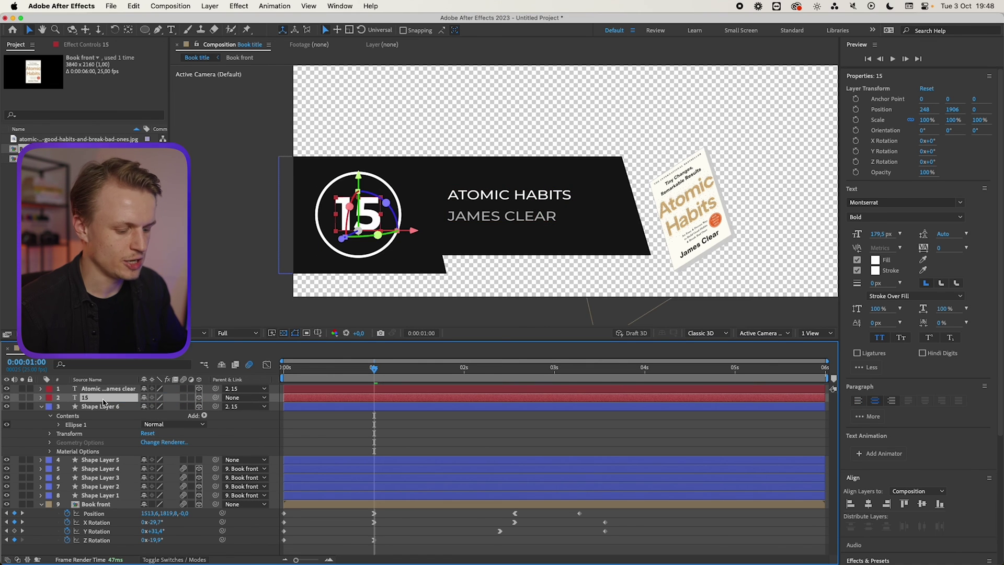
Reveal the 15 layer's rotation properties and set its X Rotation to -18°.
key(r)
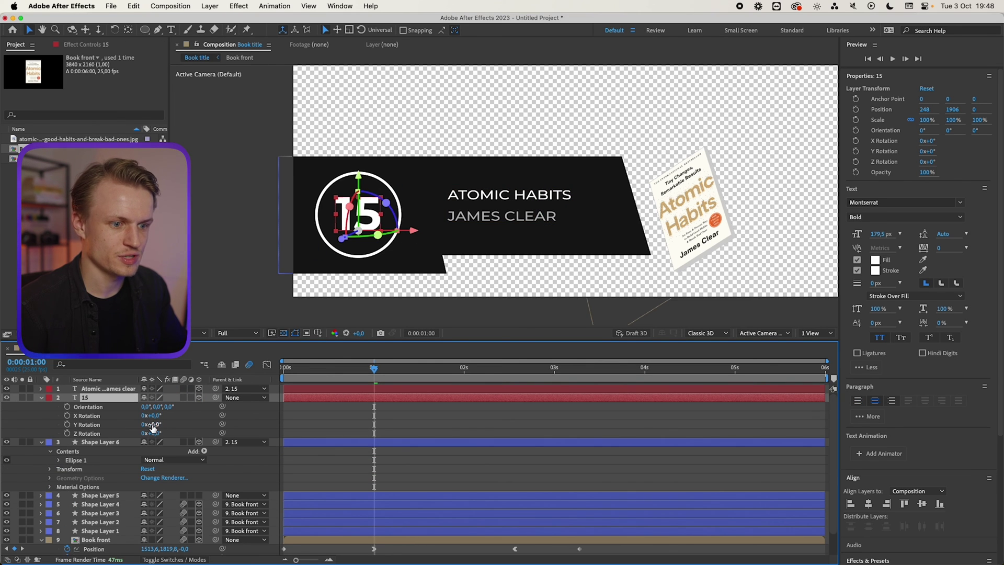
drag(153, 416, 147, 416)
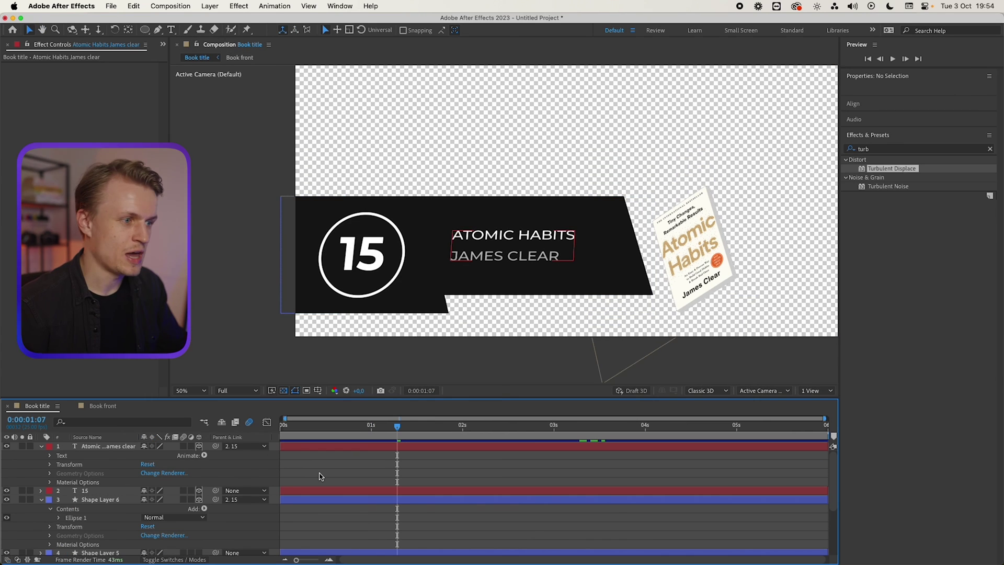
click(367, 358)
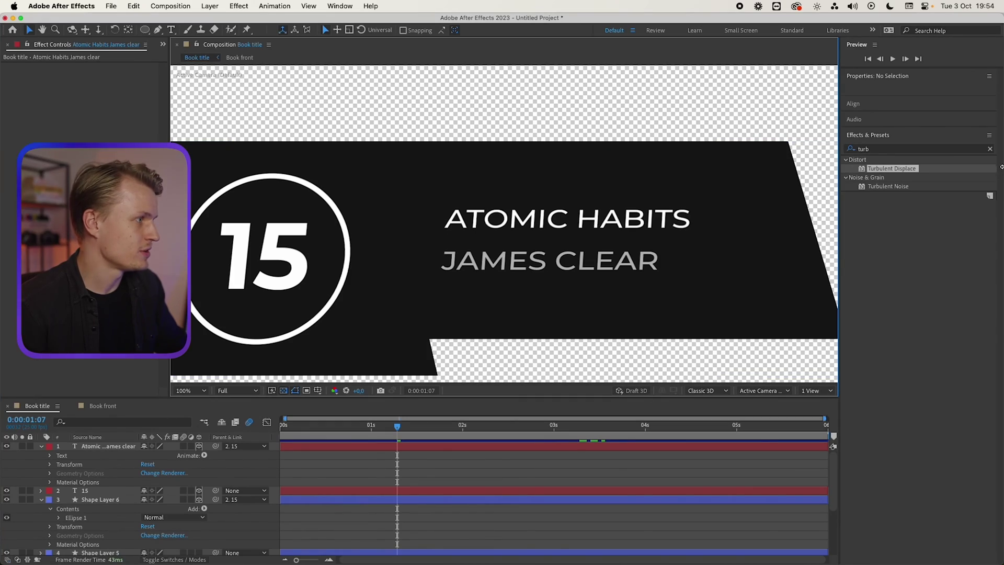
Apply Turbulent Displace to the title text layer and set its Displacement to Cross Displacement.
click(903, 169)
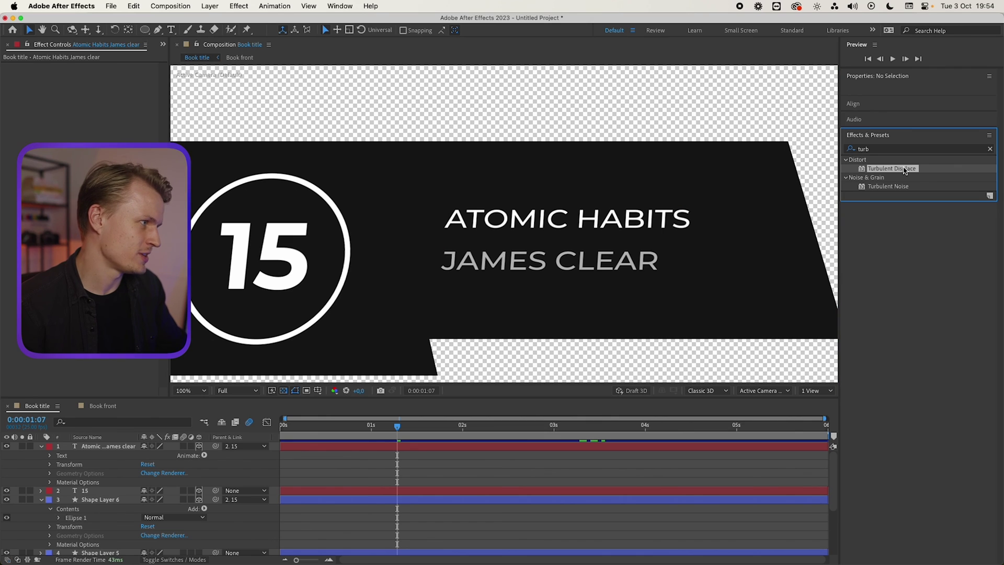
drag(904, 170, 359, 449)
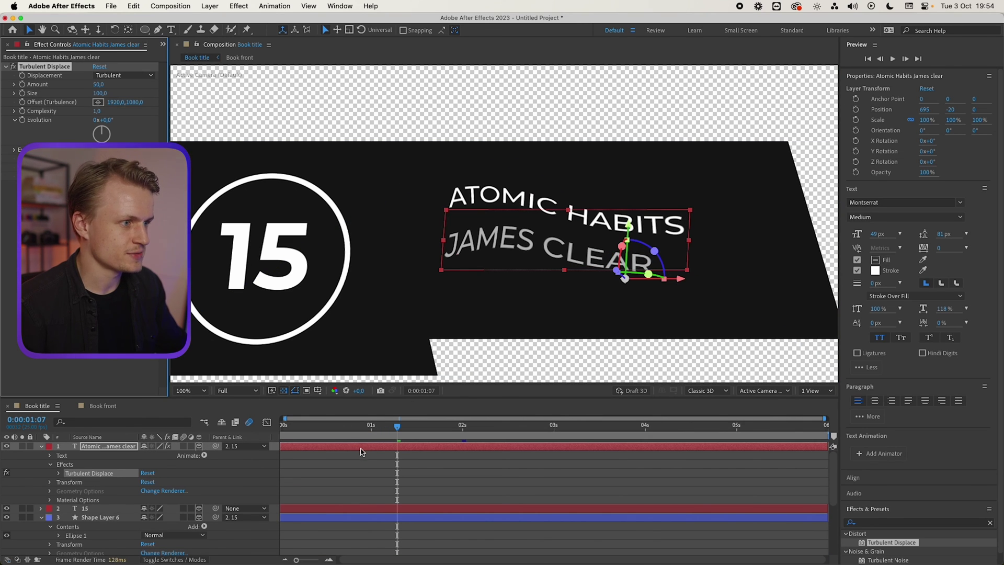
click(118, 76)
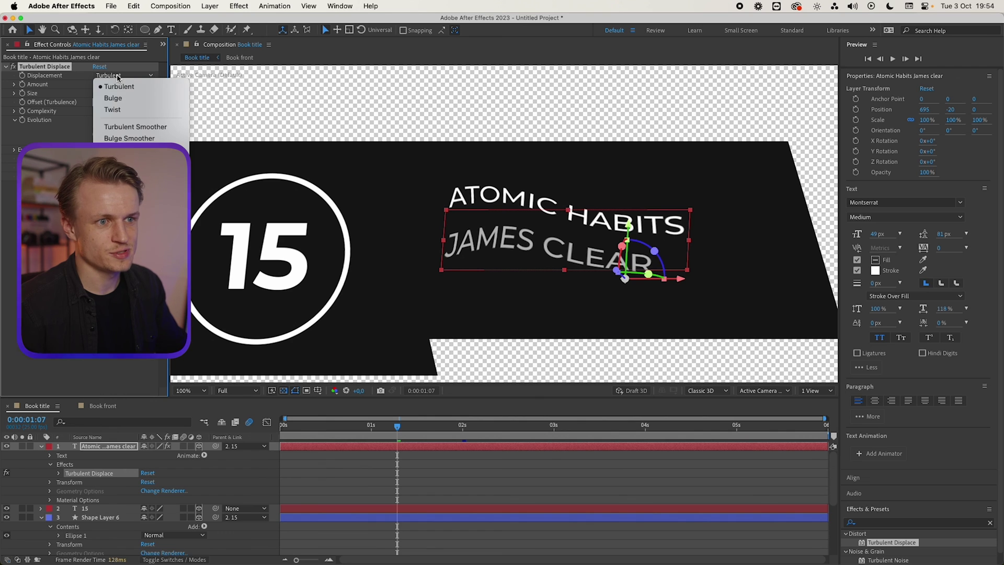
click(121, 184)
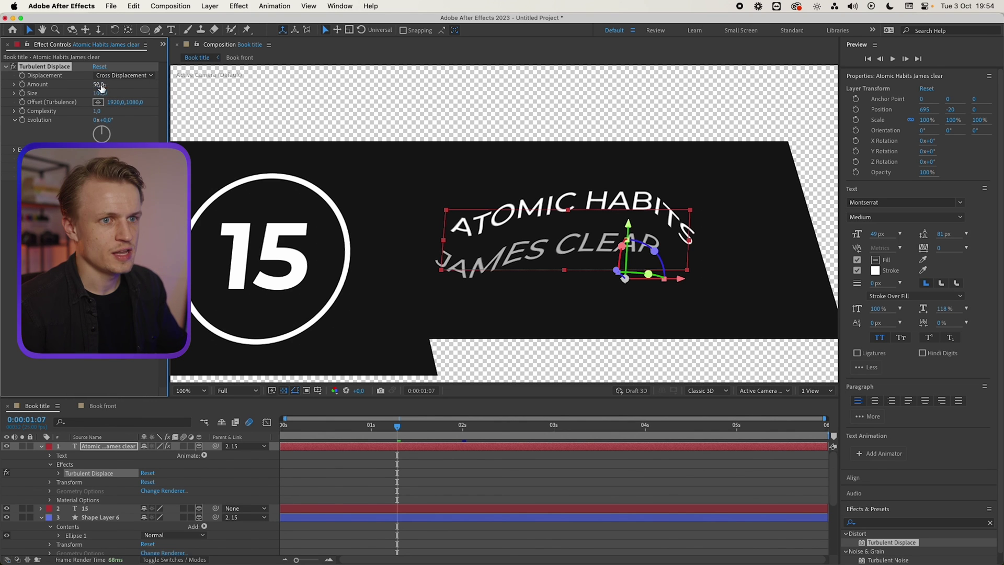
Set the title text's Turbulent Displace Size to 2 and Amount to 20.
text(2)
key(Return)
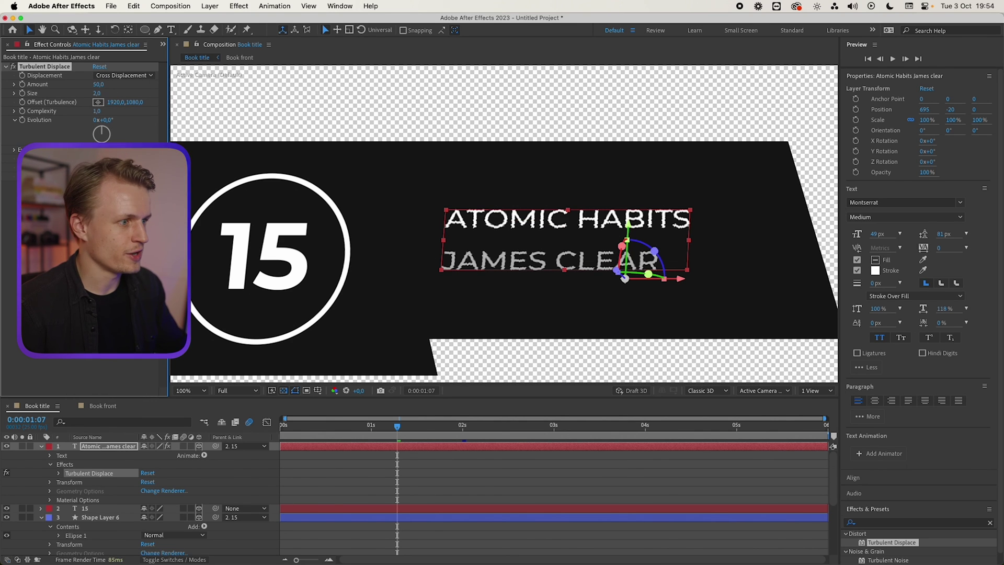
key(period)
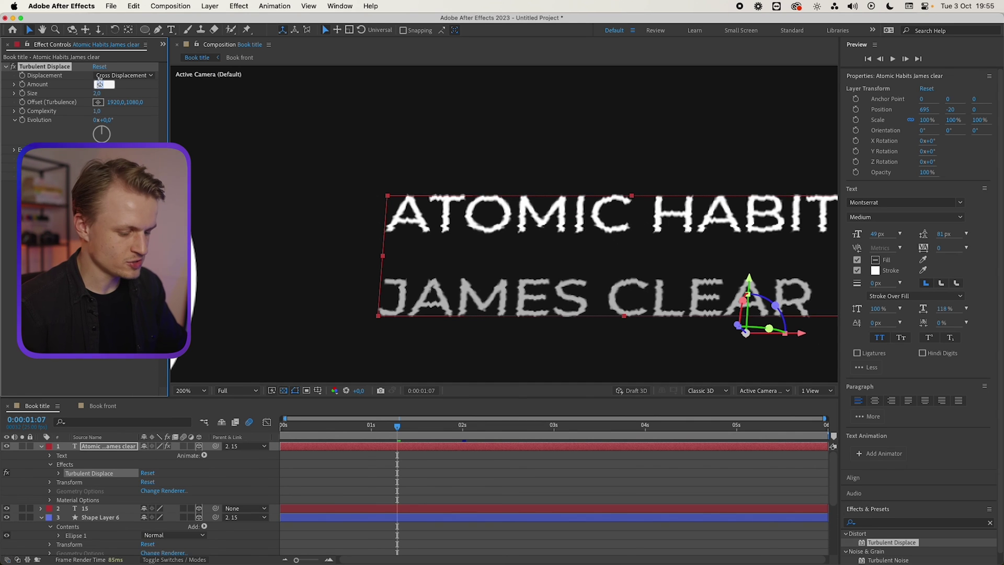
text(30)
key(Return)
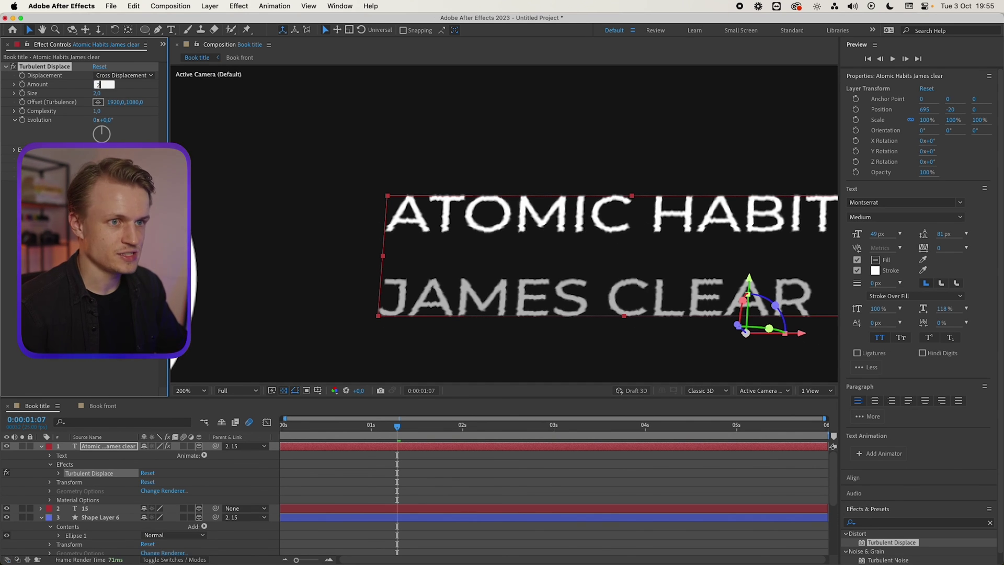
text(20)
key(Return)
key(comma)
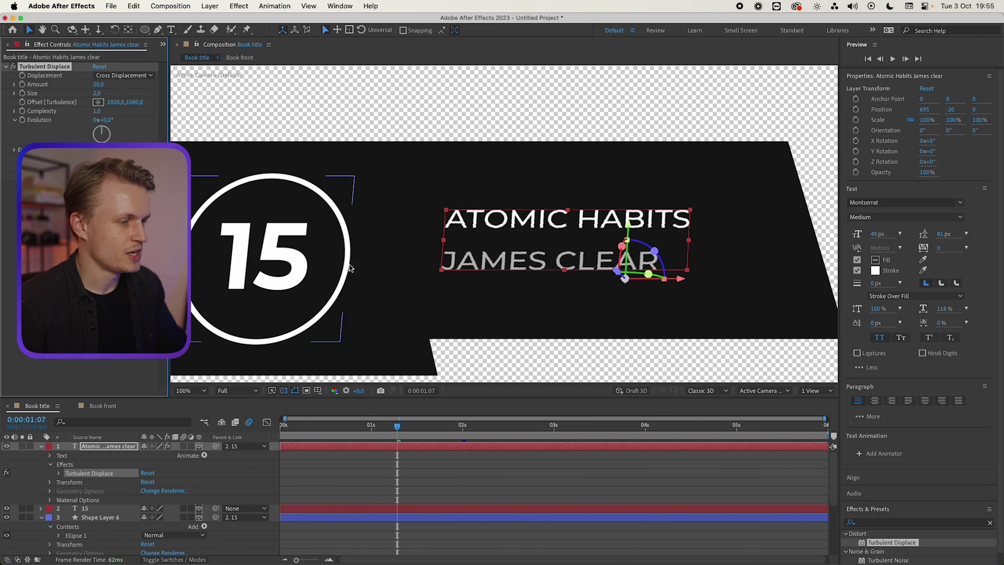
Try other Evolution angles for the title text's Turbulent Displace effect and undo the change.
drag(185, 122, 221, 130)
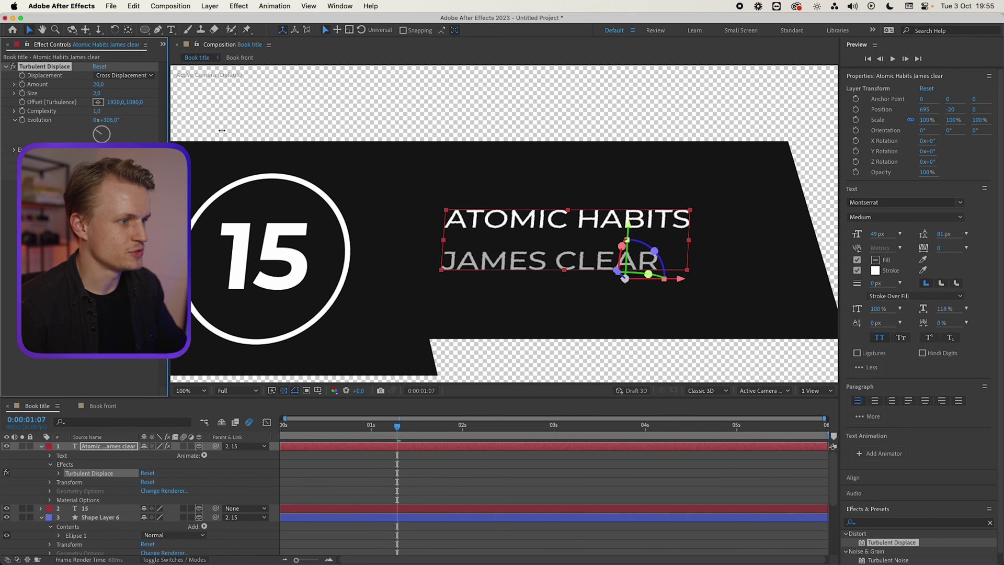
drag(11, 143, 486, 131)
key(super+z)
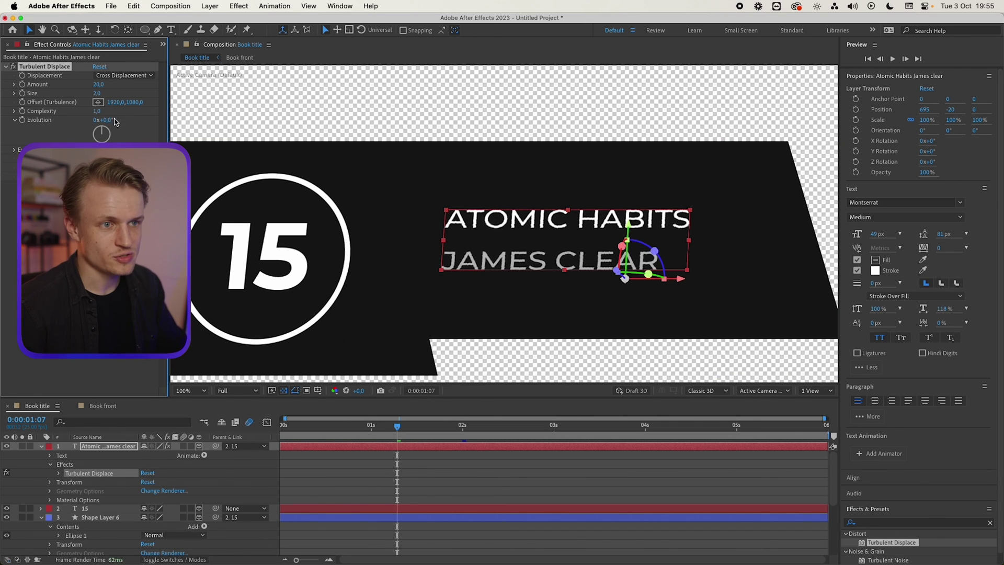
Add the expression time*1000 to the title effect's Evolution and preview the animated distortion.
alt+click(22, 120)
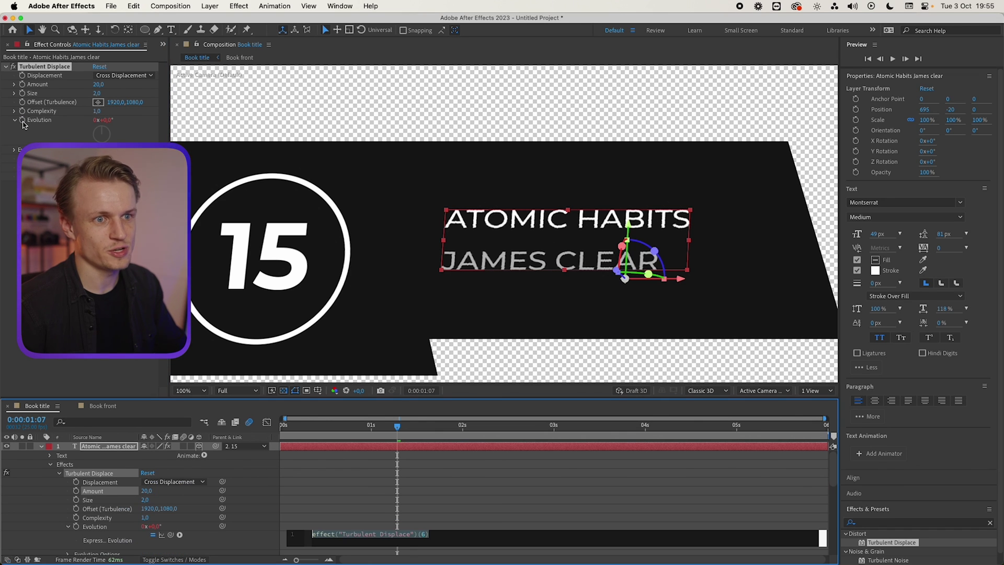
text(time)
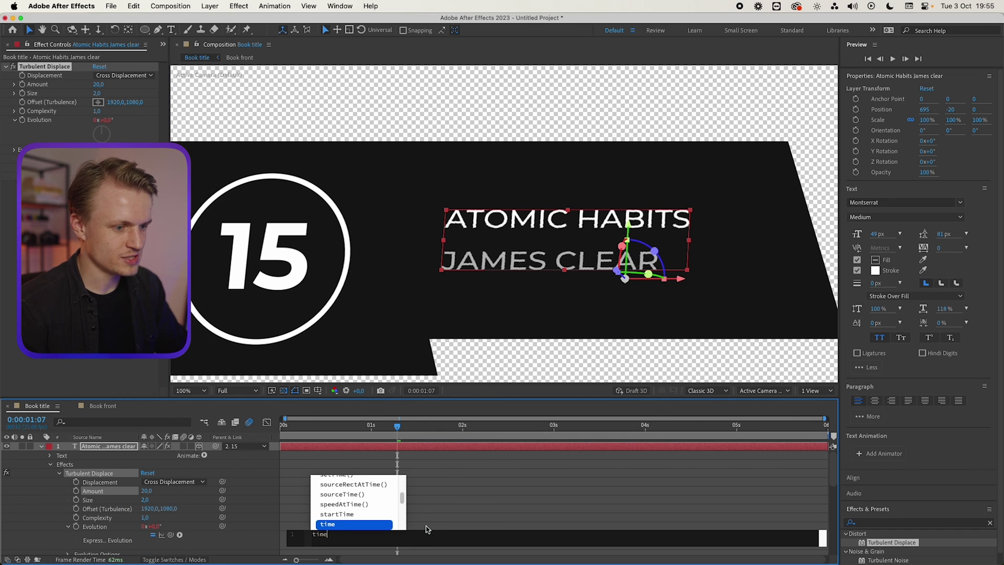
text(*)
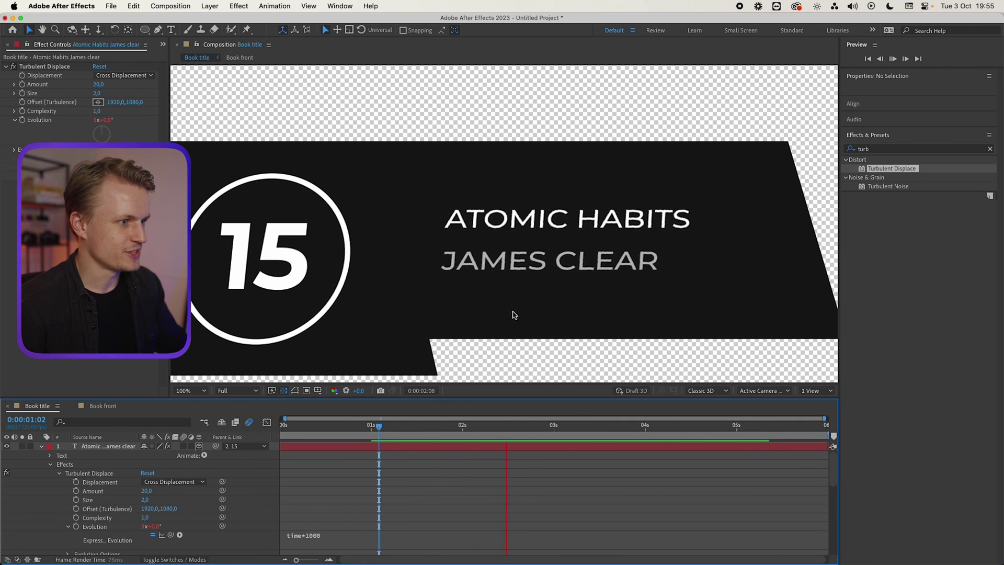
click(452, 426)
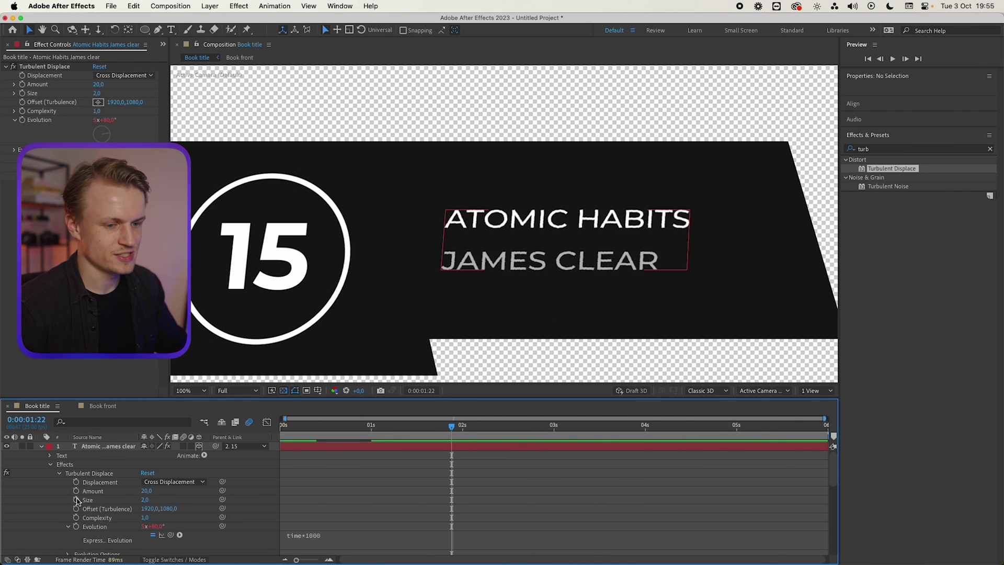
Copy the Turbulent Displace effect from the title text to the 15 layer and the circle's Shape Layer 6.
click(36, 66)
click(41, 446)
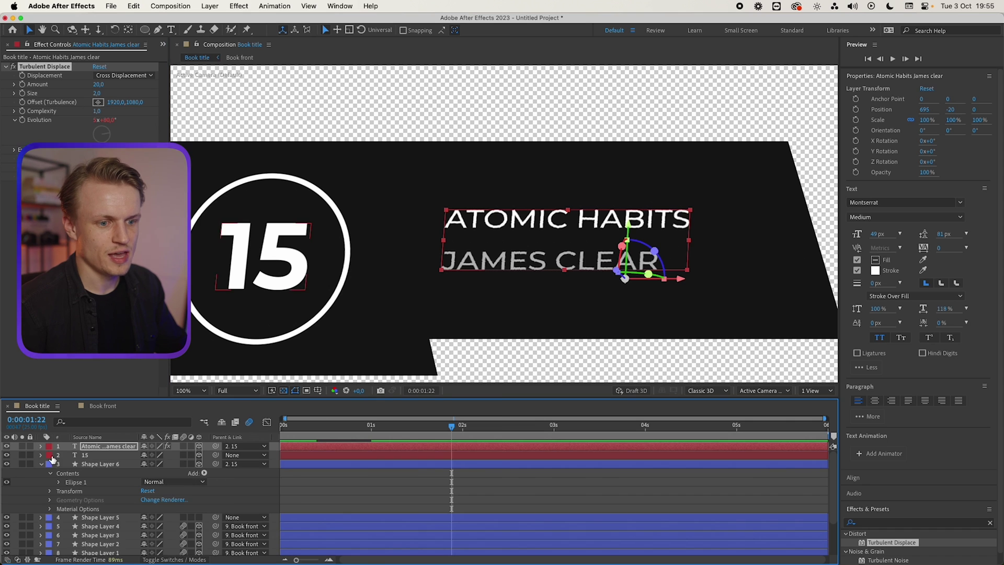
click(83, 455)
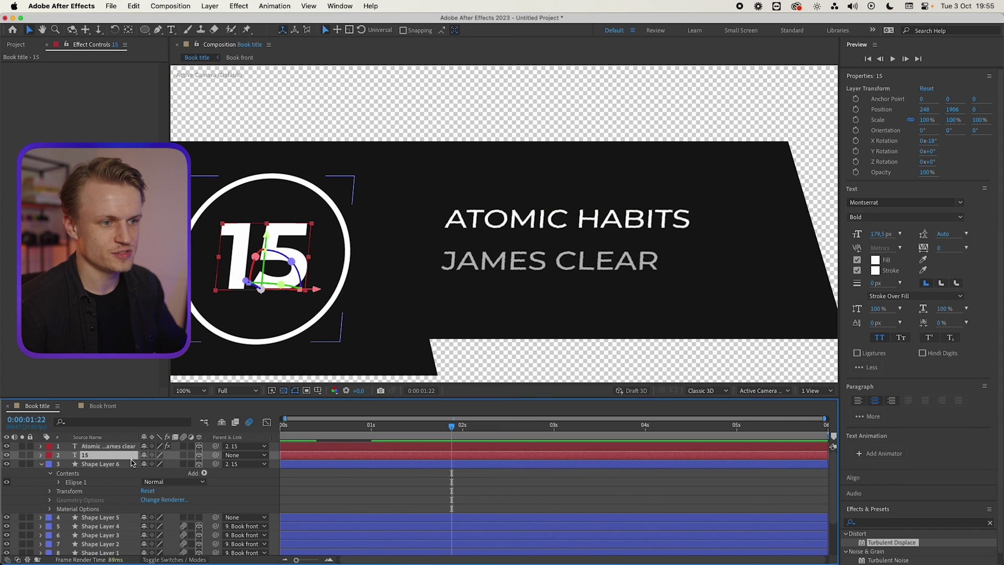
click(94, 464)
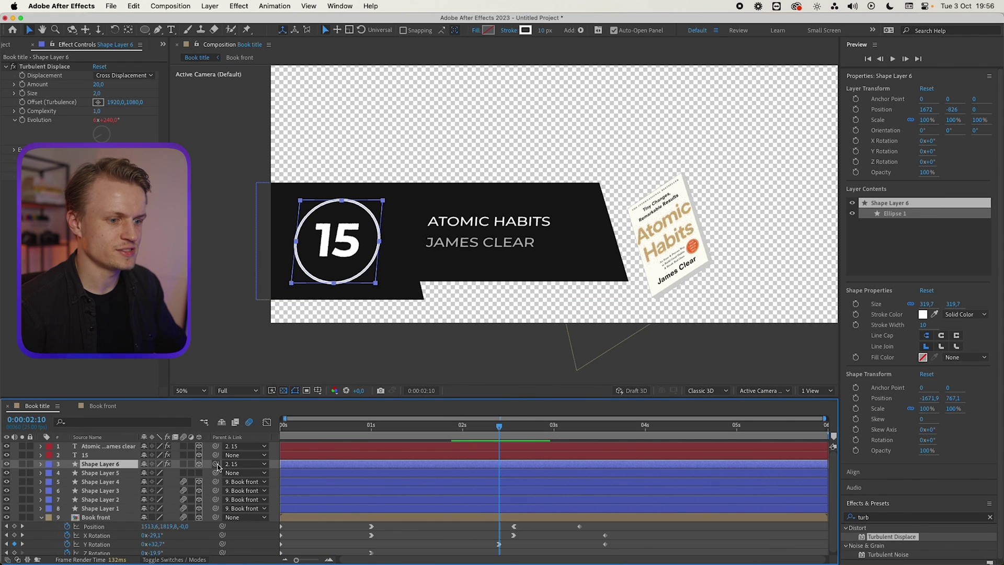
Parent the 15 layer to the panel's Shape Layer 5 and add a Position keyframe to Shape Layer 5 at 0:00:02:10.
drag(217, 464, 112, 474)
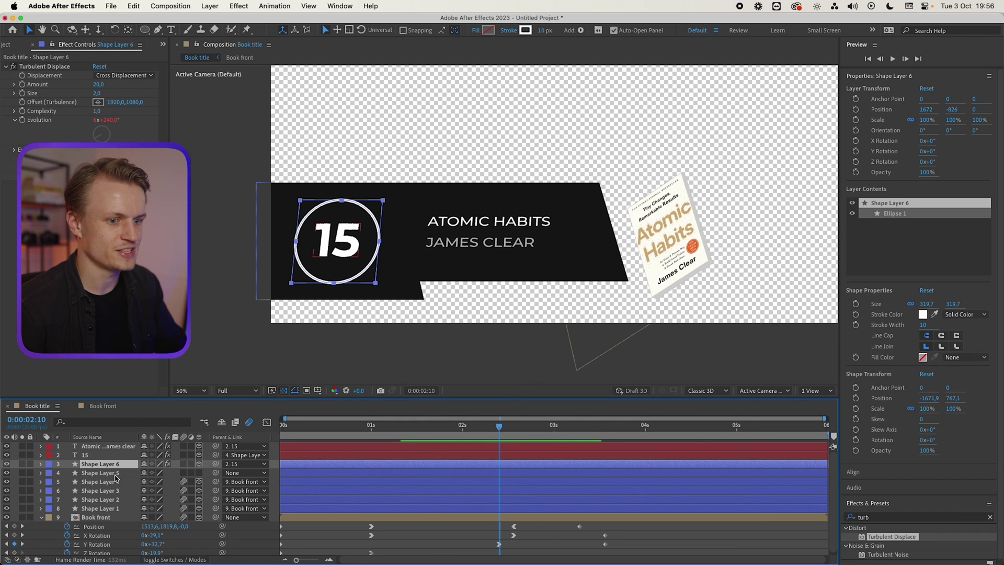
click(101, 472)
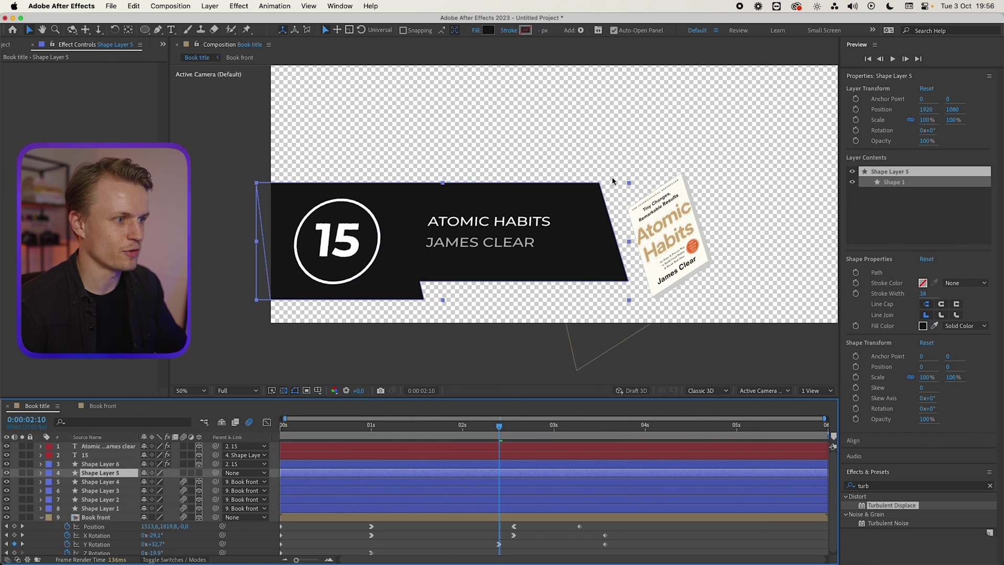
key(alt+shift+p)
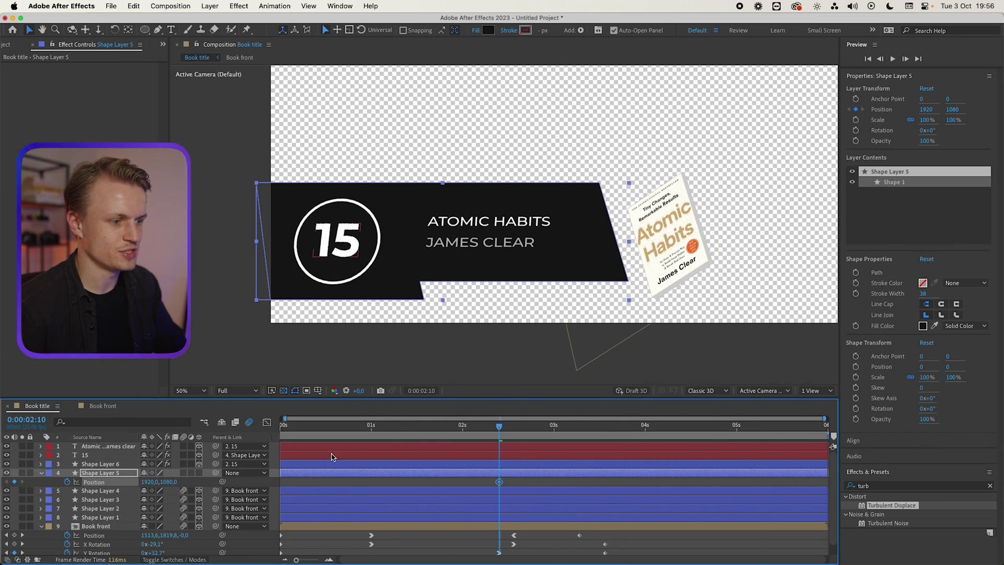
Keyframe Shape Layer 5's X Position at 491 at 0:00:00:00, move its end keyframe to about 0:00:01:07 and ease it.
key(Home)
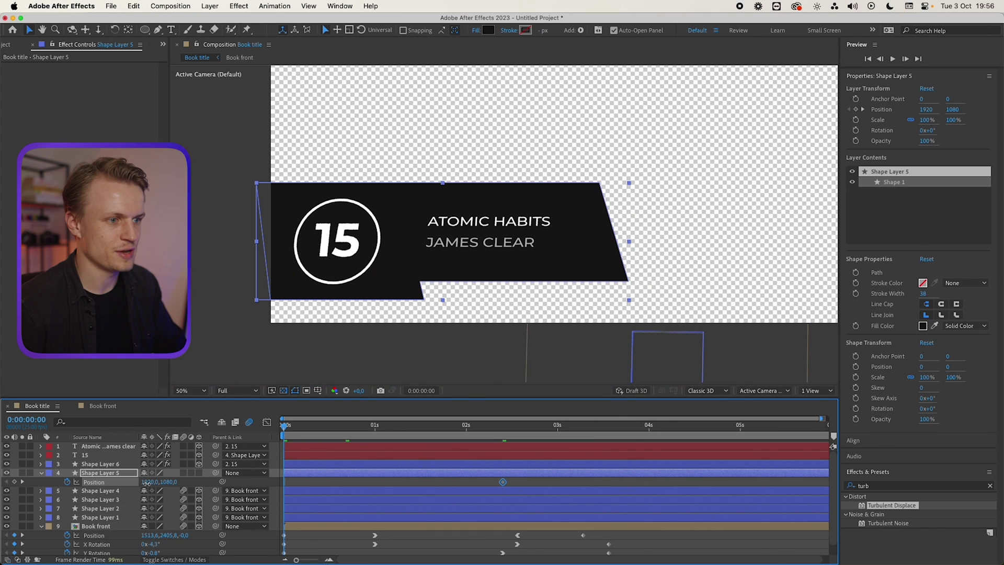
drag(146, 482, 70, 485)
drag(502, 481, 399, 482)
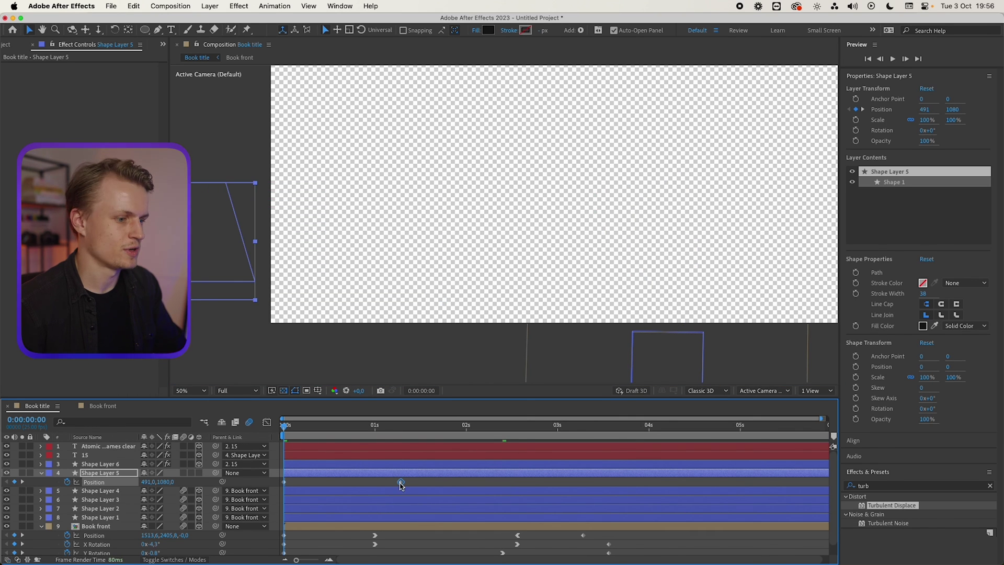
right_click(400, 482)
mouse_move(483, 553)
click(544, 484)
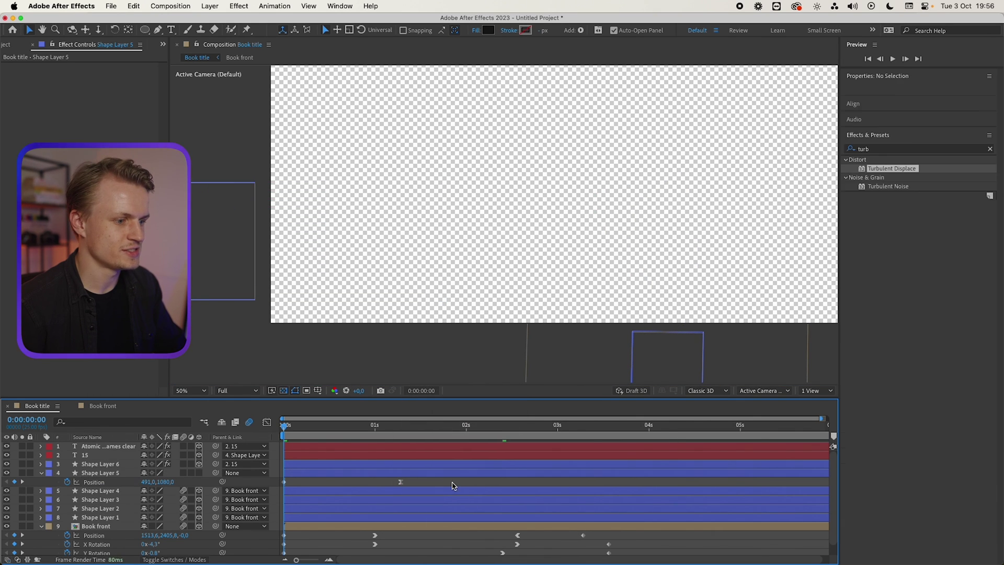
Shape the panel's entrance speed curve to 100% influence on the end Position keyframe and preview the motion.
key(space)
click(400, 481)
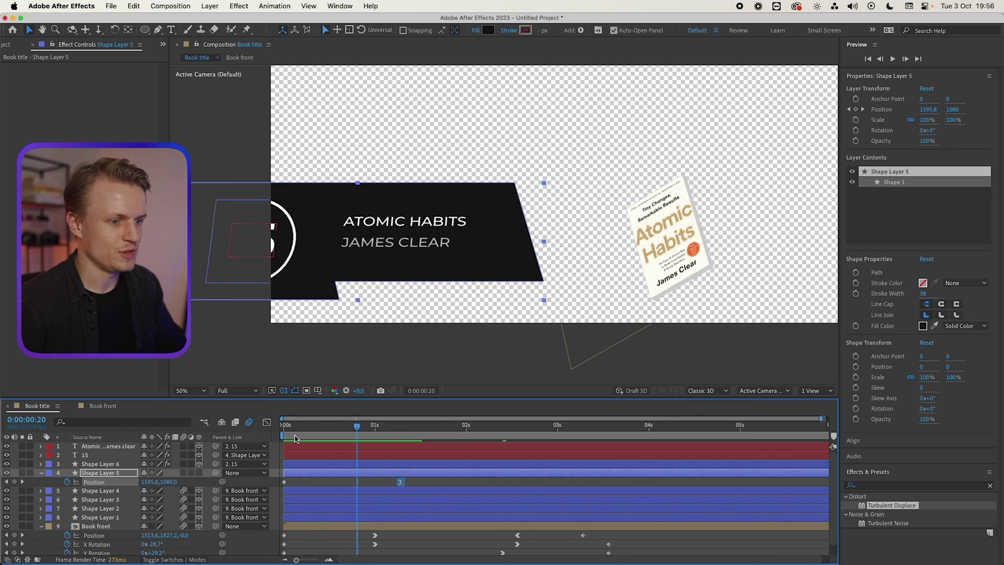
click(266, 422)
drag(382, 531, 321, 538)
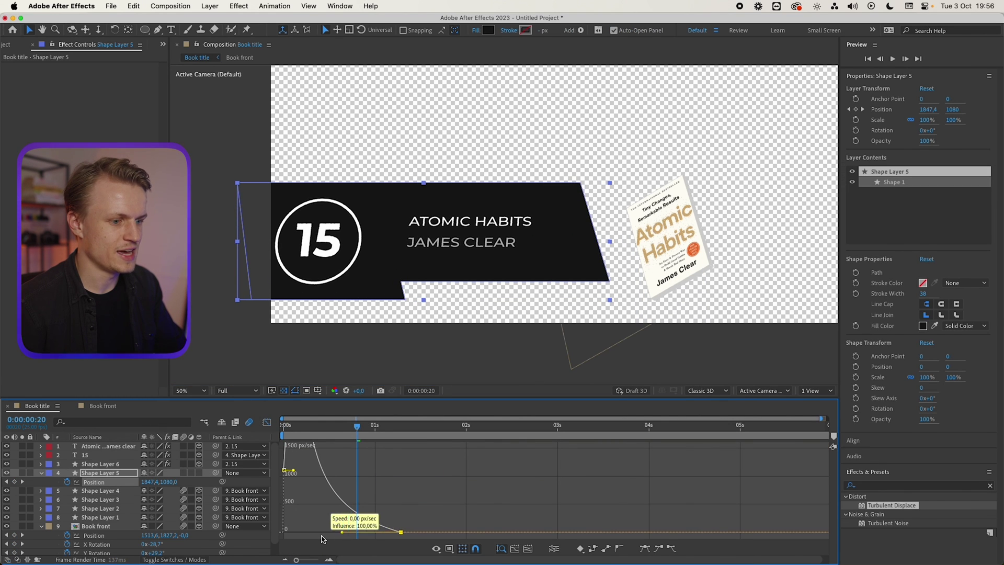
key(shift+F3)
key(space)
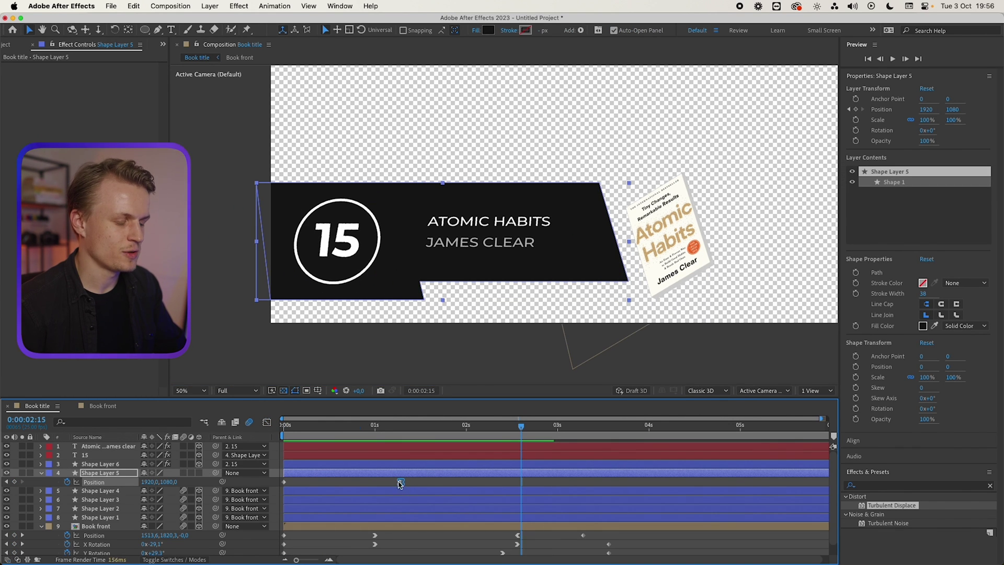
Keyframe the panel's exit from 0:00:02:15 to X Position 491 at 0:00:03:12, with a speed curve that starts slowly and peaks near the end.
key(shift+F3)
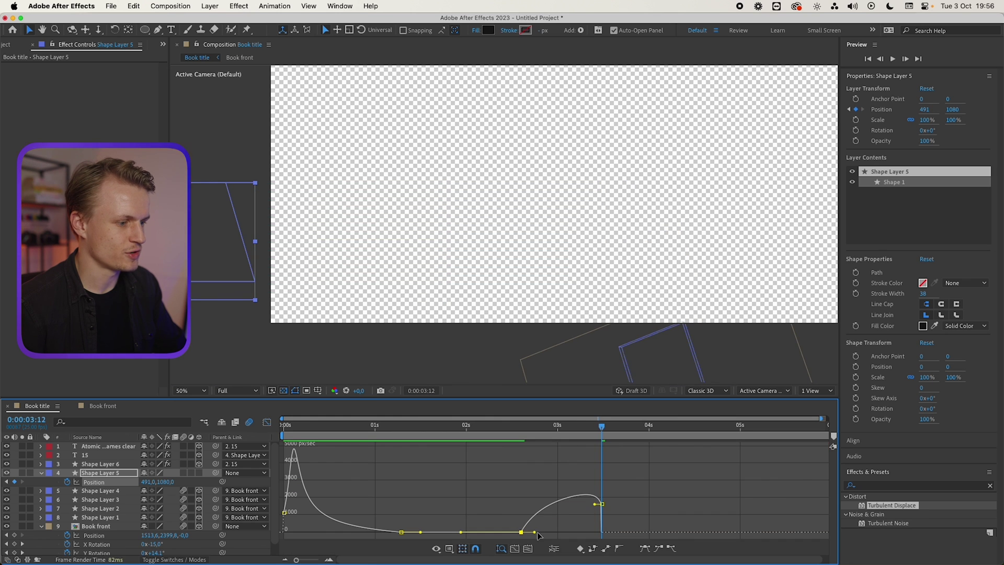
drag(535, 533, 561, 532)
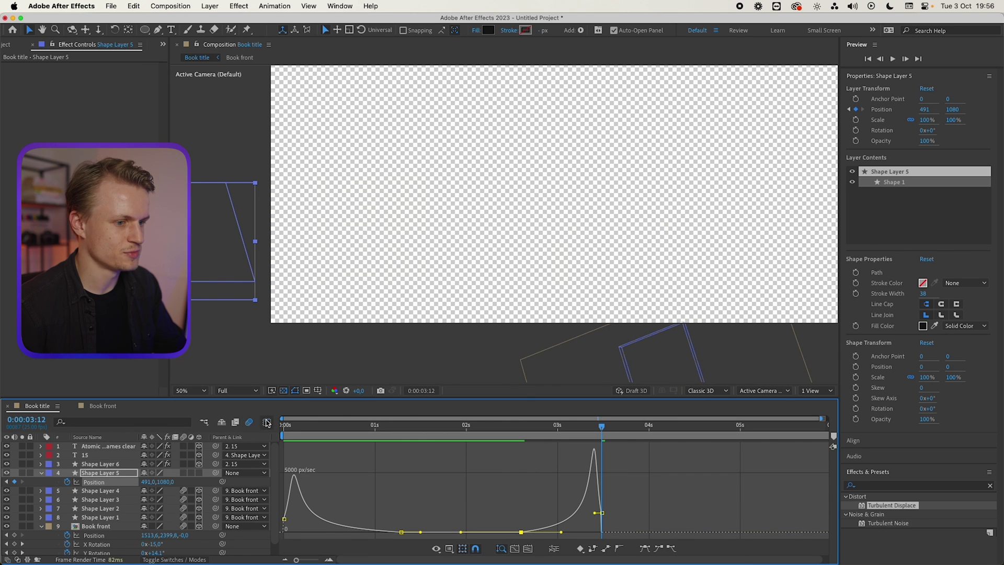